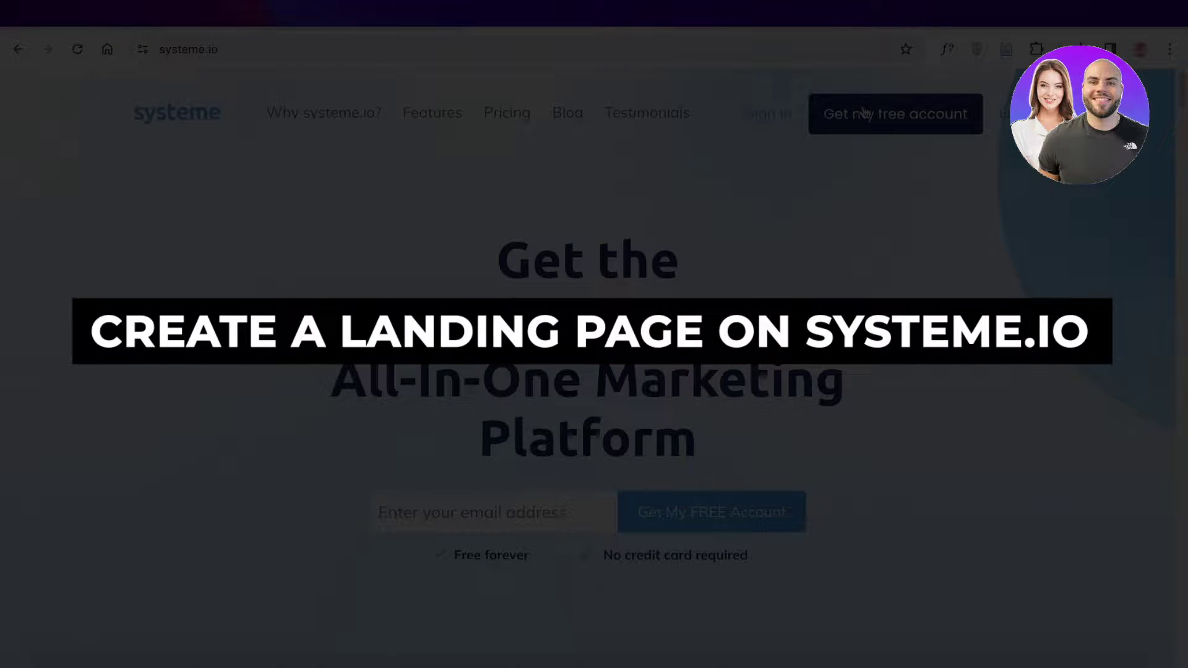
Scroll down through the Systeme.io homepage and partway back up
{"action": "scroll", "coordinate": [878, 243], "scroll_direction": "down", "scroll_amount": 3}
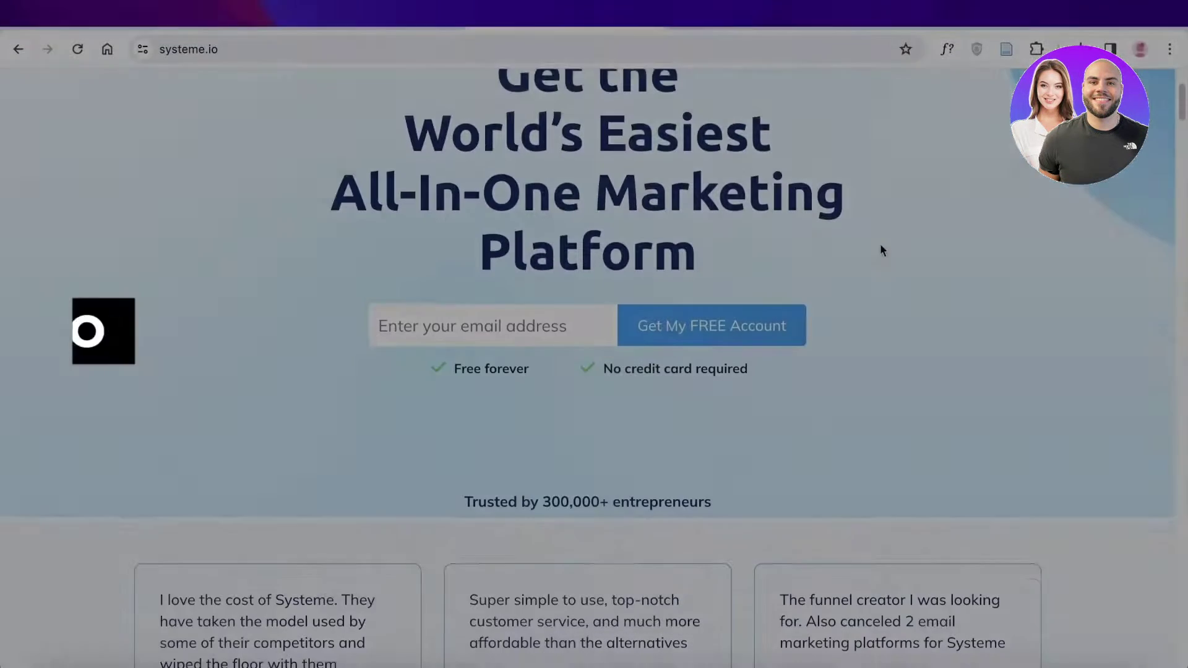
{"action": "scroll", "coordinate": [878, 243], "scroll_direction": "down", "scroll_amount": 5}
{"action": "scroll", "coordinate": [879, 244], "scroll_direction": "down", "scroll_amount": 3}
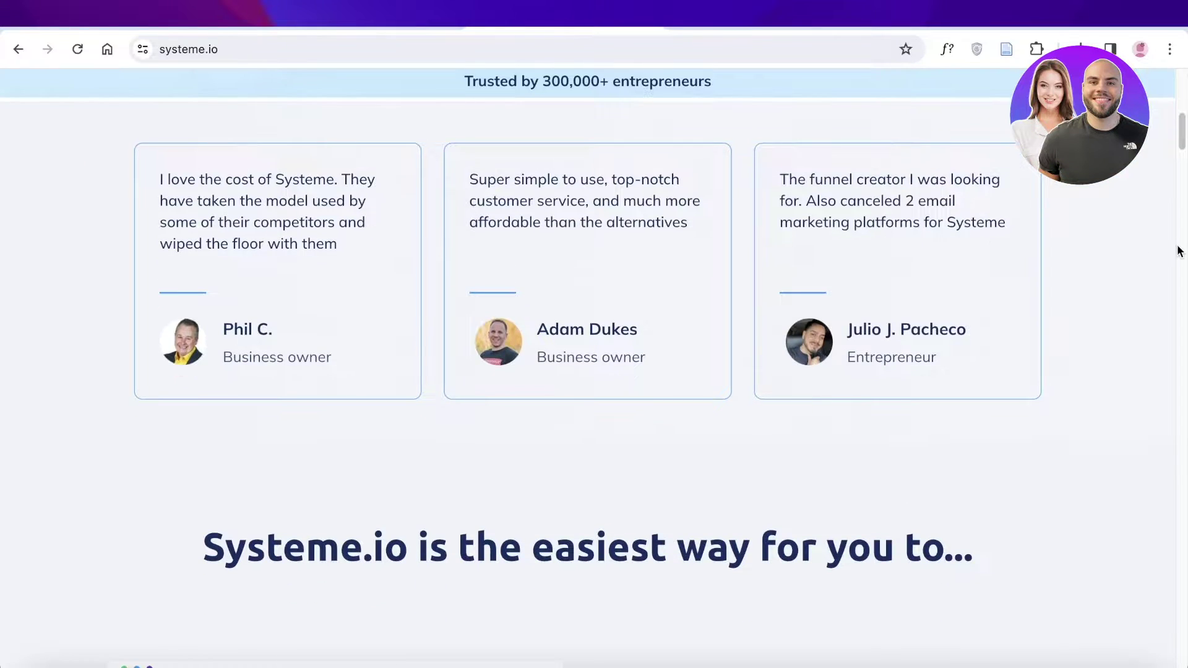
{"action": "scroll", "coordinate": [1179, 251], "scroll_direction": "down", "scroll_amount": 2}
{"action": "scroll", "coordinate": [1123, 246], "scroll_direction": "down", "scroll_amount": 5}
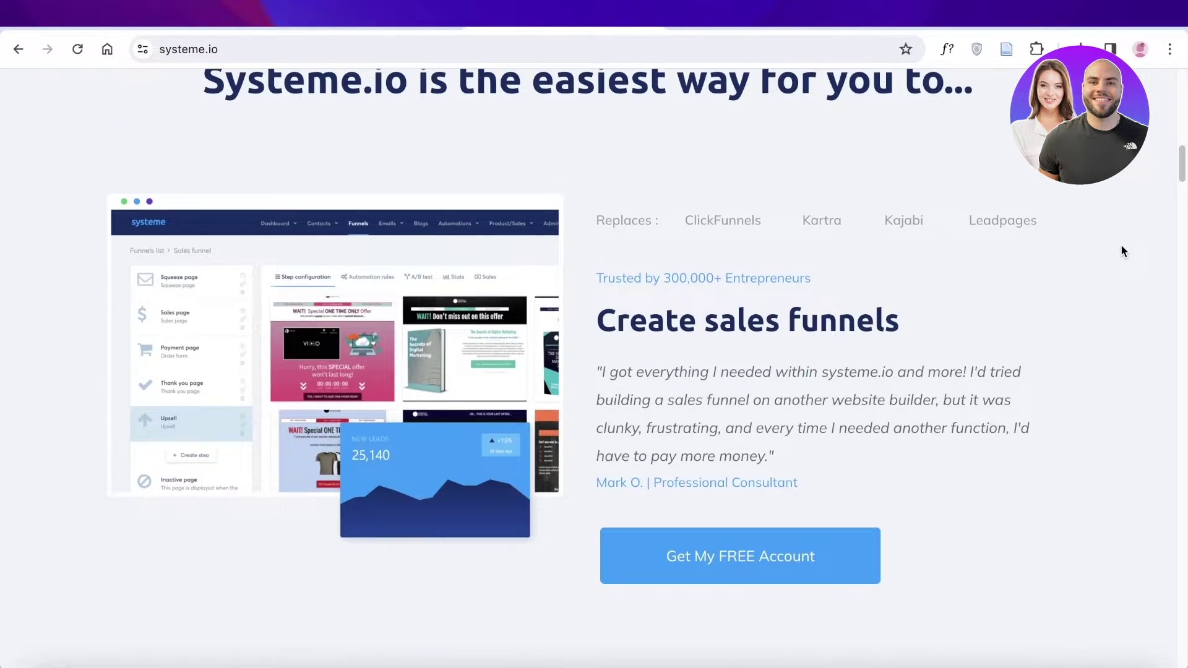
{"action": "scroll", "coordinate": [1120, 244], "scroll_direction": "down", "scroll_amount": 2}
{"action": "scroll", "coordinate": [1094, 211], "scroll_direction": "down", "scroll_amount": 2}
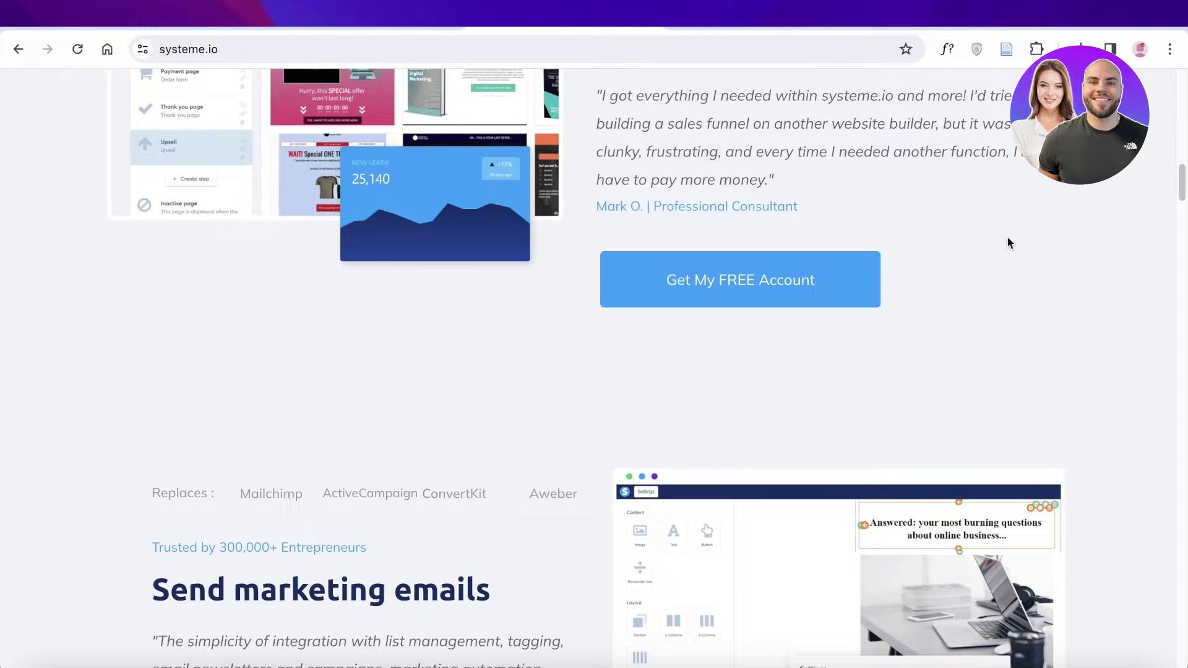
{"action": "scroll", "coordinate": [983, 247], "scroll_direction": "down", "scroll_amount": 3}
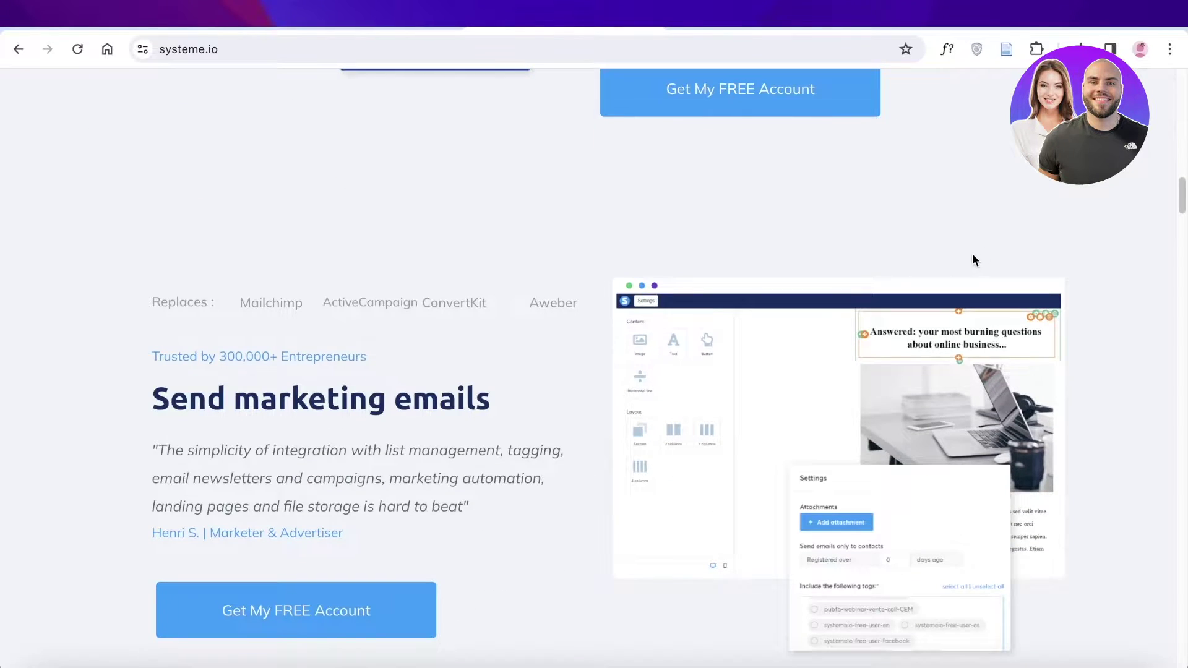
{"action": "scroll", "coordinate": [981, 251], "scroll_direction": "down", "scroll_amount": 5}
{"action": "scroll", "coordinate": [987, 223], "scroll_direction": "down", "scroll_amount": 10}
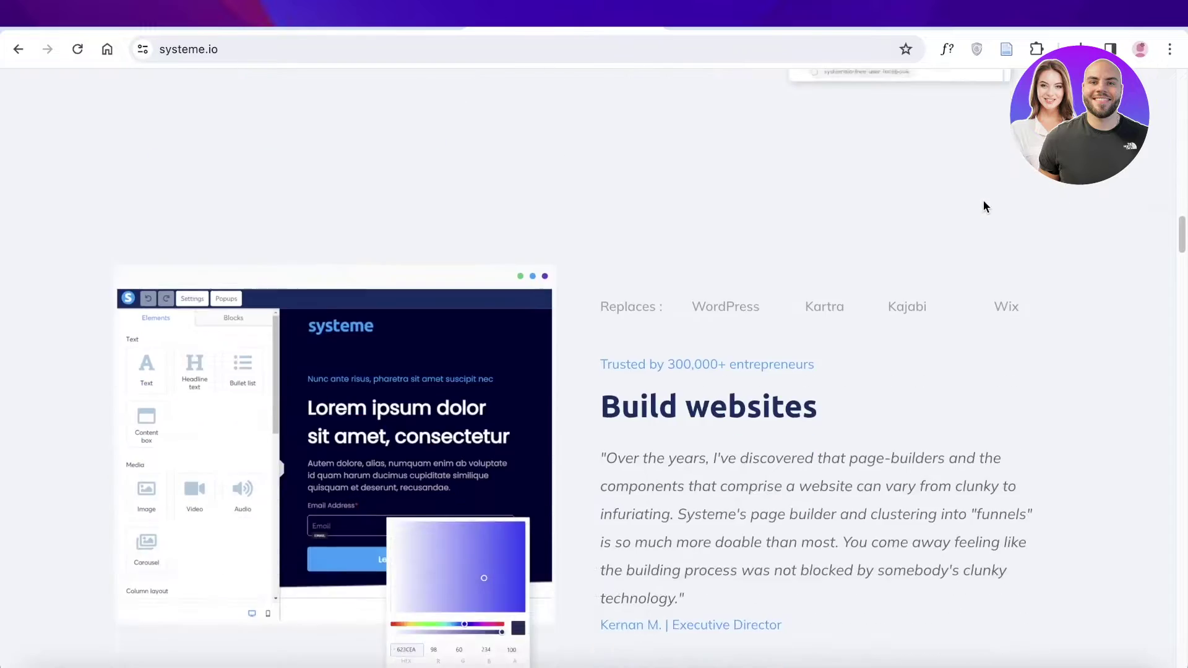
{"action": "scroll", "coordinate": [984, 211], "scroll_direction": "down", "scroll_amount": 5}
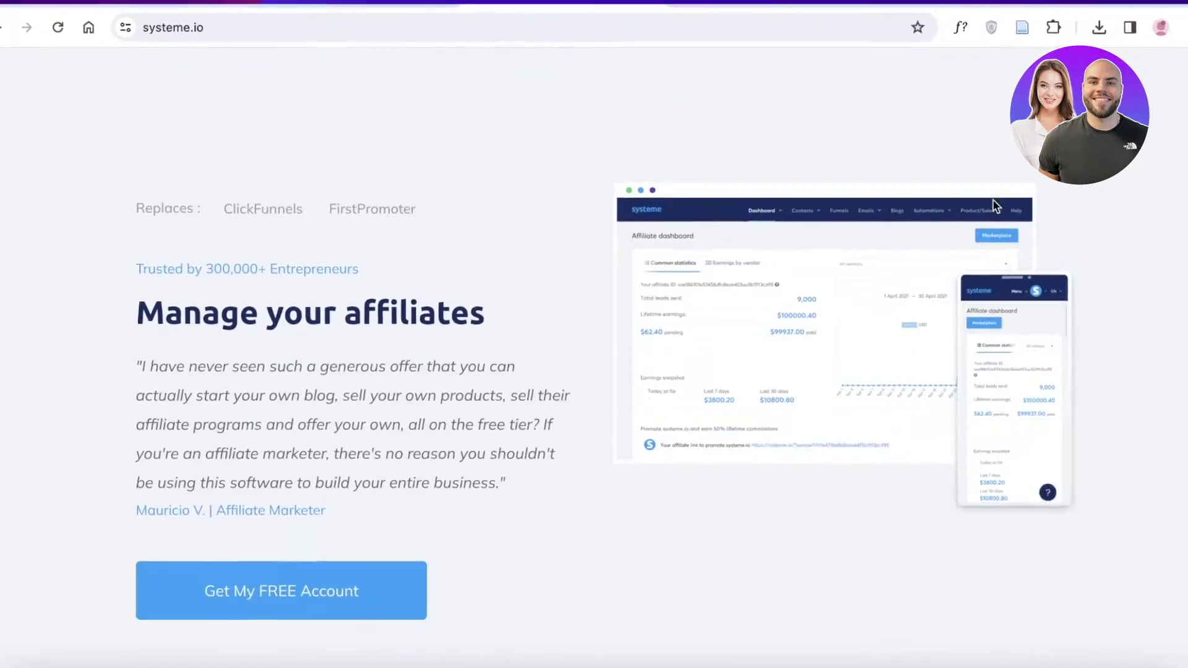
{"action": "scroll", "coordinate": [1015, 186], "scroll_direction": "down", "scroll_amount": 5}
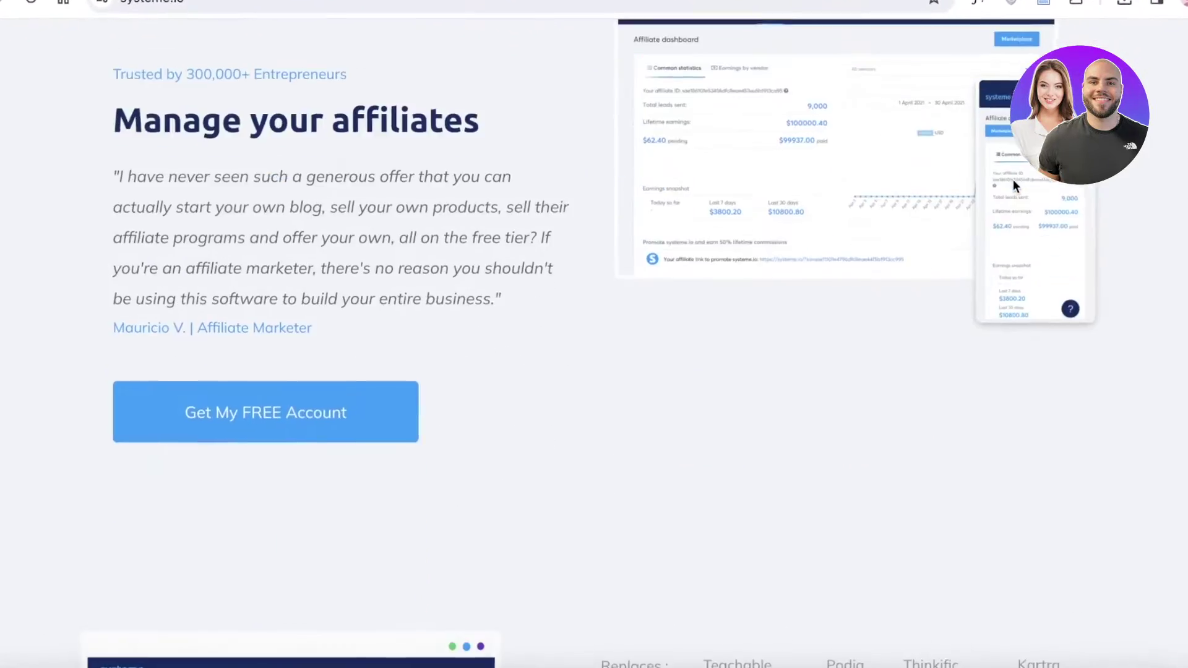
{"action": "scroll", "coordinate": [1023, 177], "scroll_direction": "up", "scroll_amount": 15}
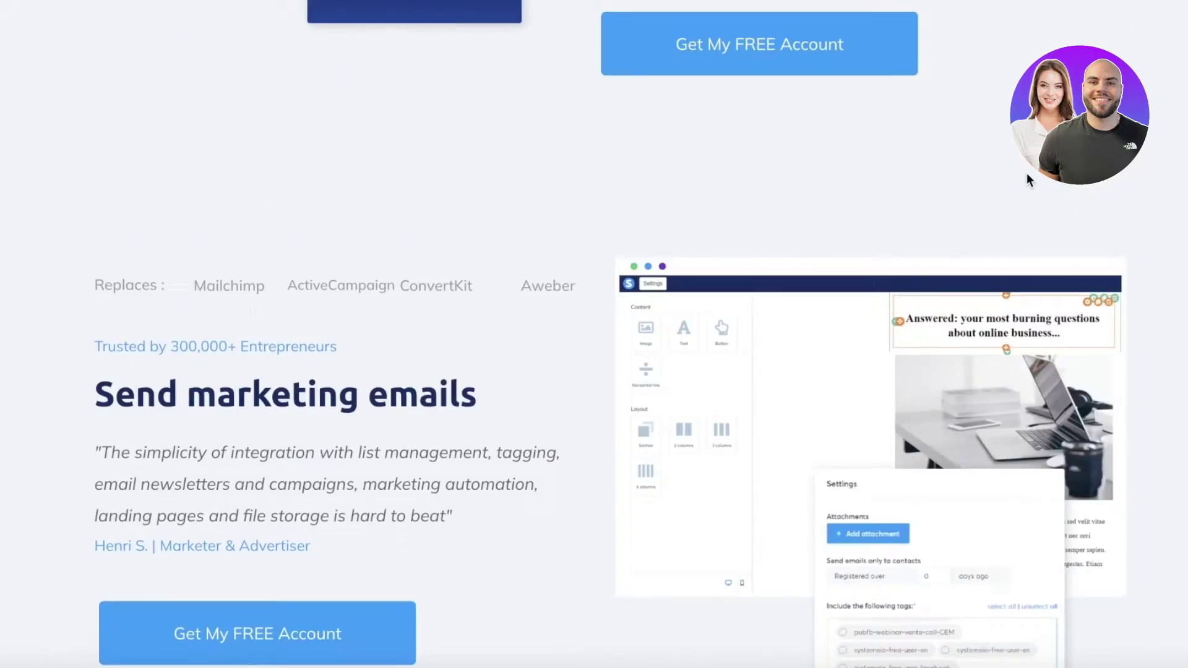
{"action": "scroll", "coordinate": [1029, 179], "scroll_direction": "up", "scroll_amount": 10}
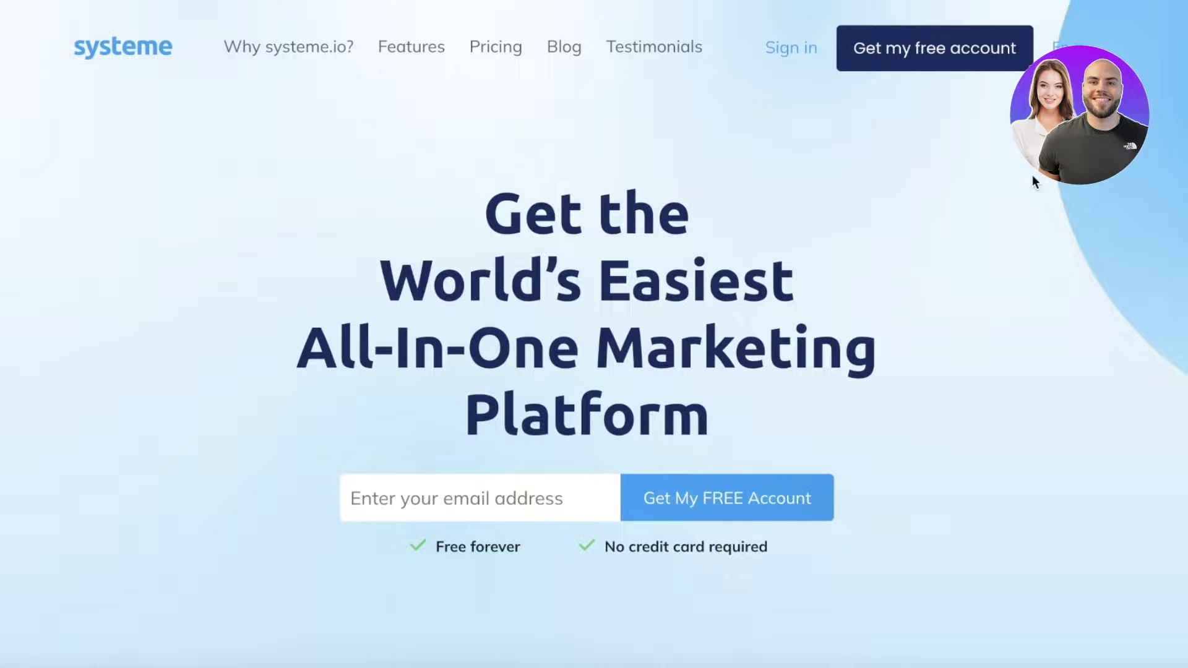
Open and dismiss the free-account sign-up form, then sign in to the dashboard
{"action": "left_click", "coordinate": [953, 62]}
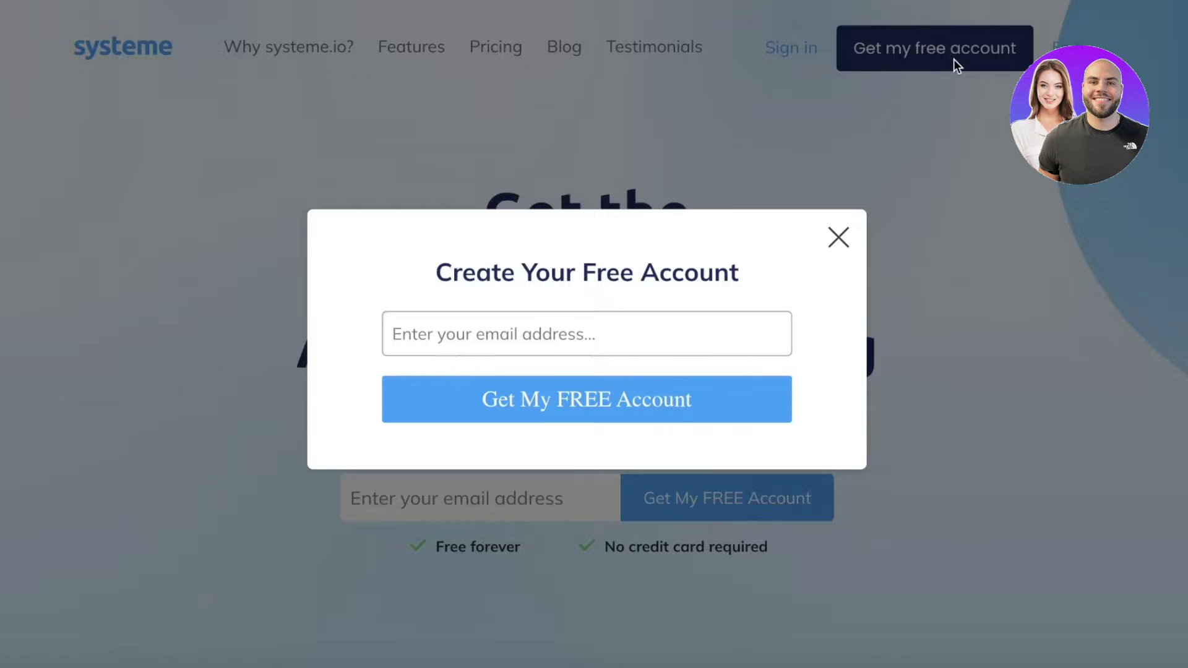
{"action": "left_click", "coordinate": [837, 238]}
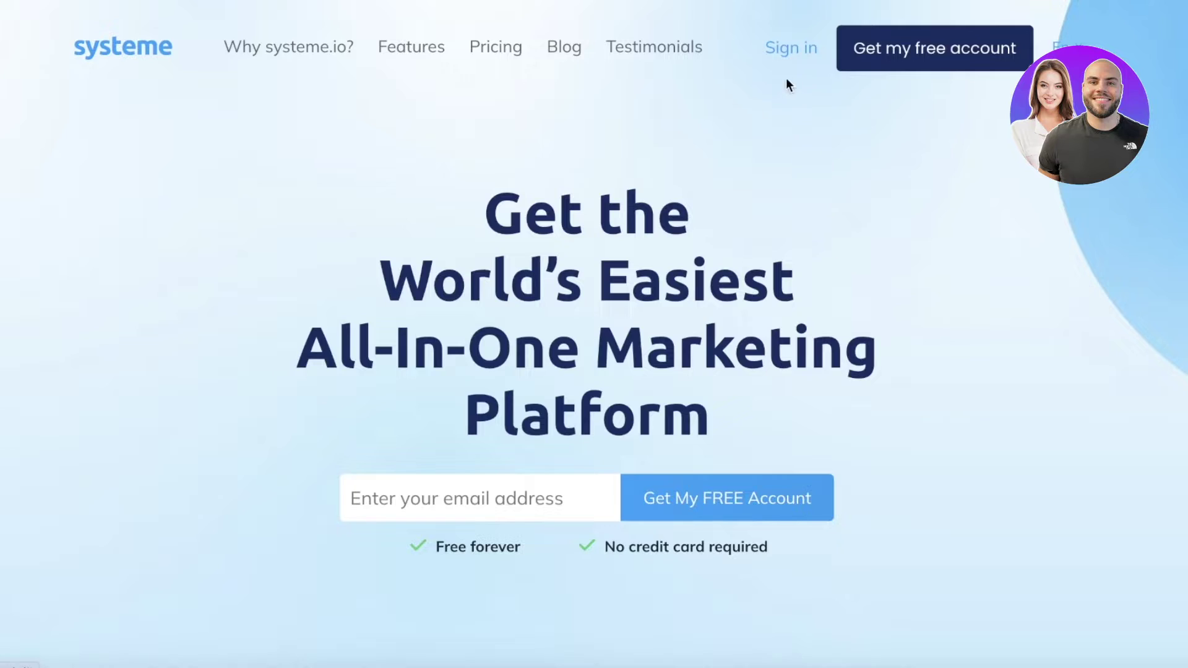
{"action": "left_click", "coordinate": [790, 55]}
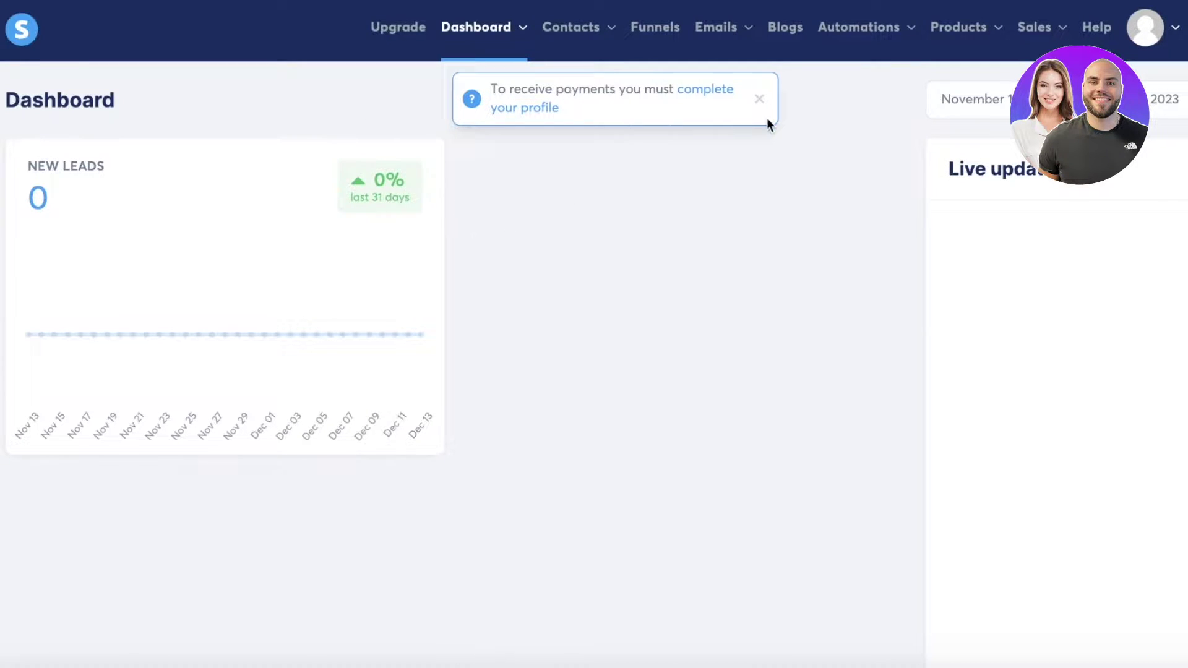
Dismiss the complete-your-profile notice and go to the empty Funnels list
{"action": "left_click", "coordinate": [759, 101]}
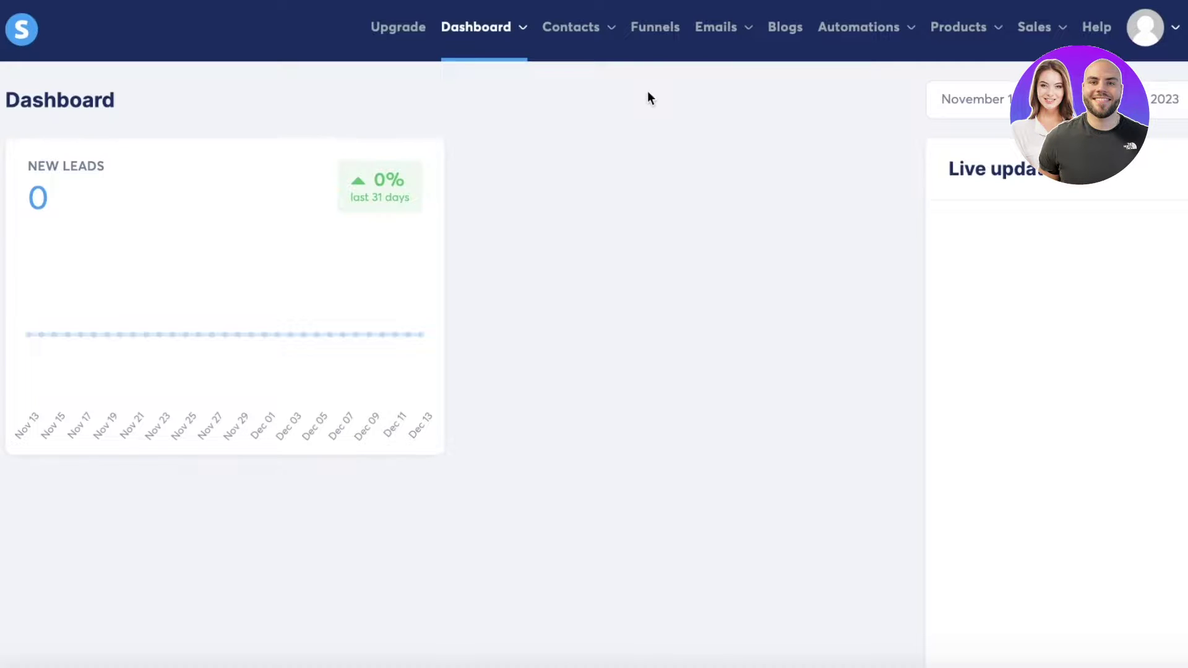
{"action": "left_click", "coordinate": [638, 39]}
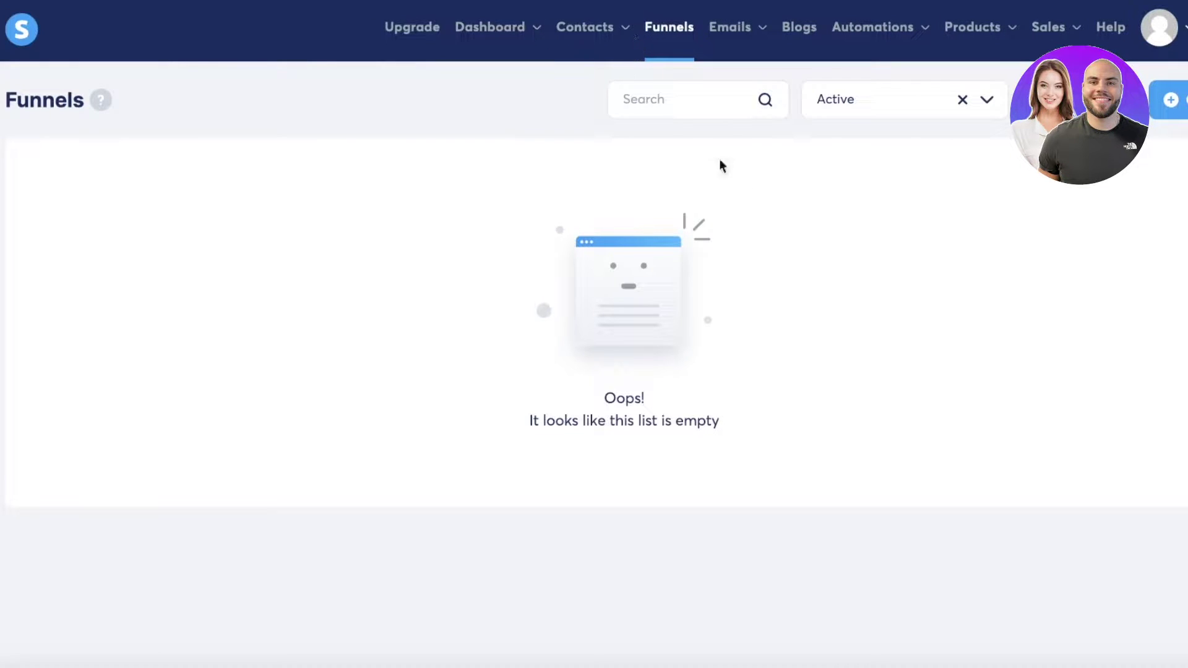
Create a funnel named 'Sales' with the Sell goal and save it
{"action": "left_click", "coordinate": [1170, 100]}
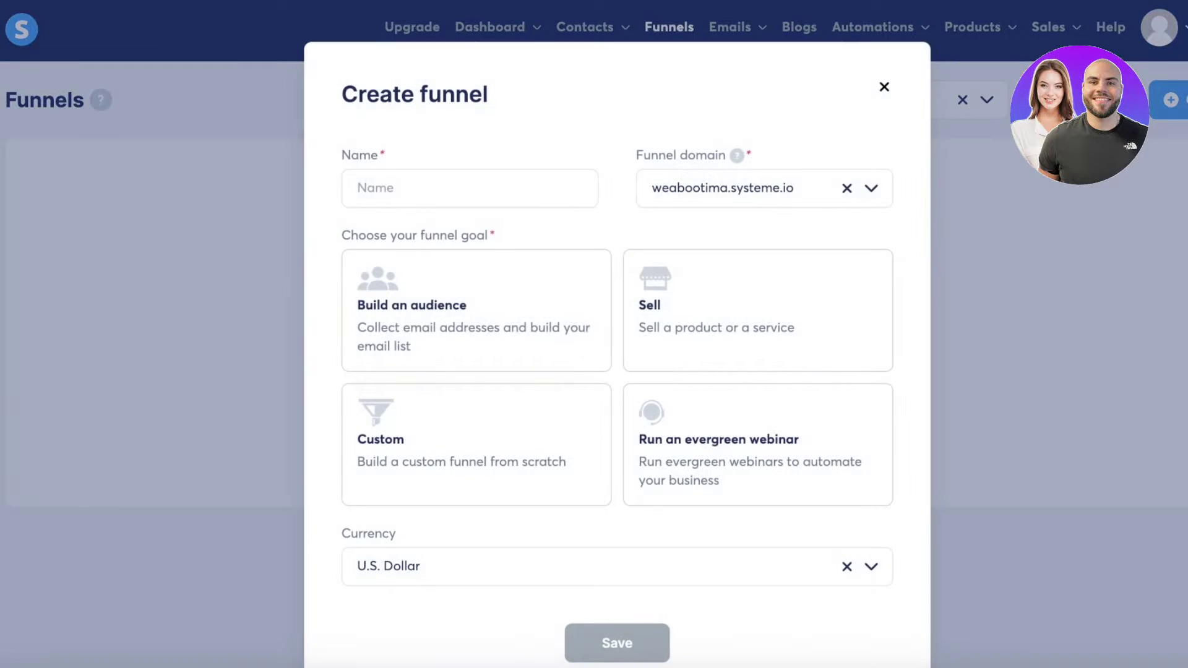
{"action": "left_click", "coordinate": [476, 203]}
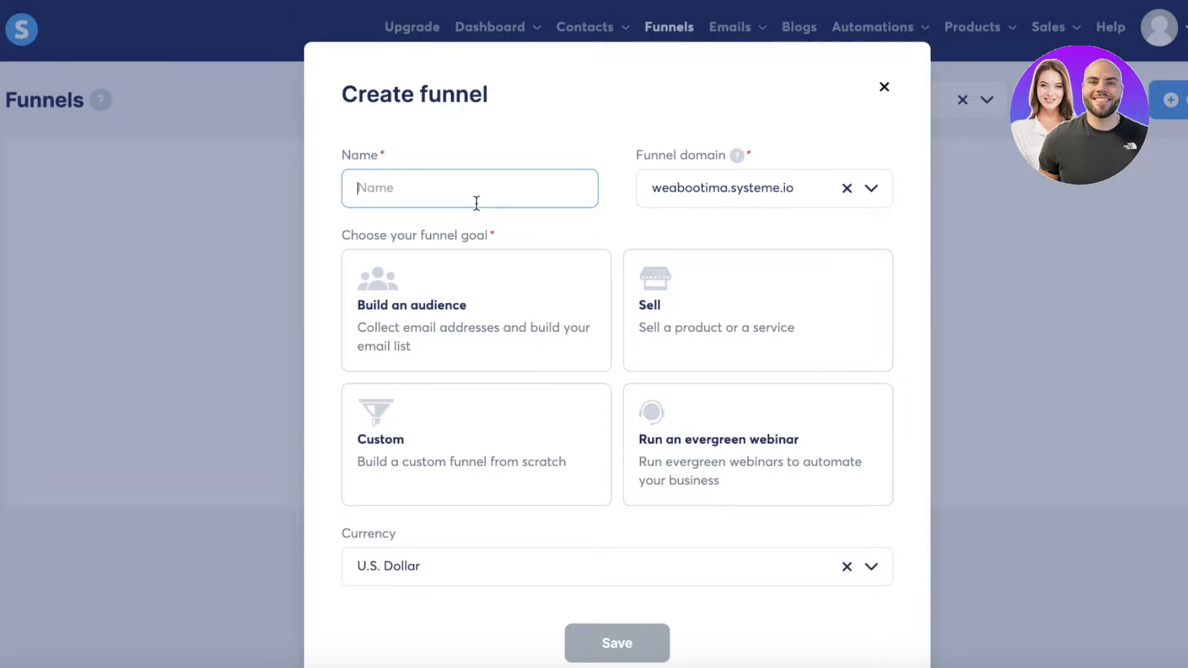
{"action": "type", "text": "Sales"}
{"action": "scroll", "coordinate": [785, 324], "scroll_direction": "down", "scroll_amount": 1}
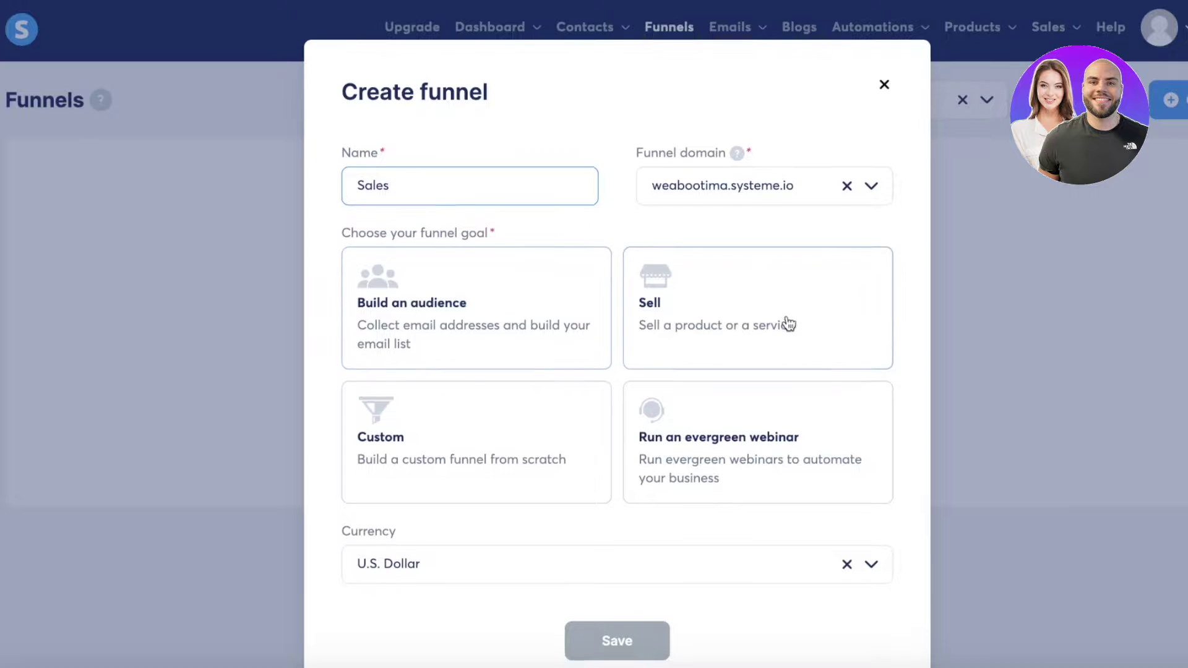
{"action": "left_click", "coordinate": [756, 255]}
{"action": "scroll", "coordinate": [682, 281], "scroll_direction": "down", "scroll_amount": 1}
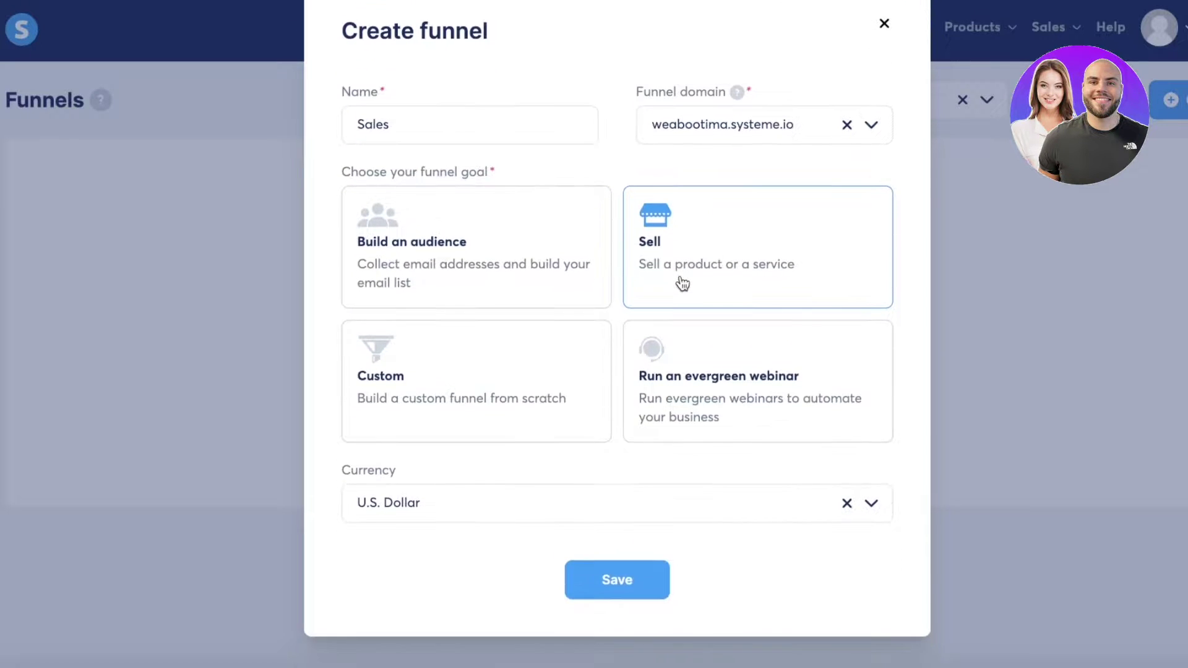
{"action": "left_click", "coordinate": [587, 579]}
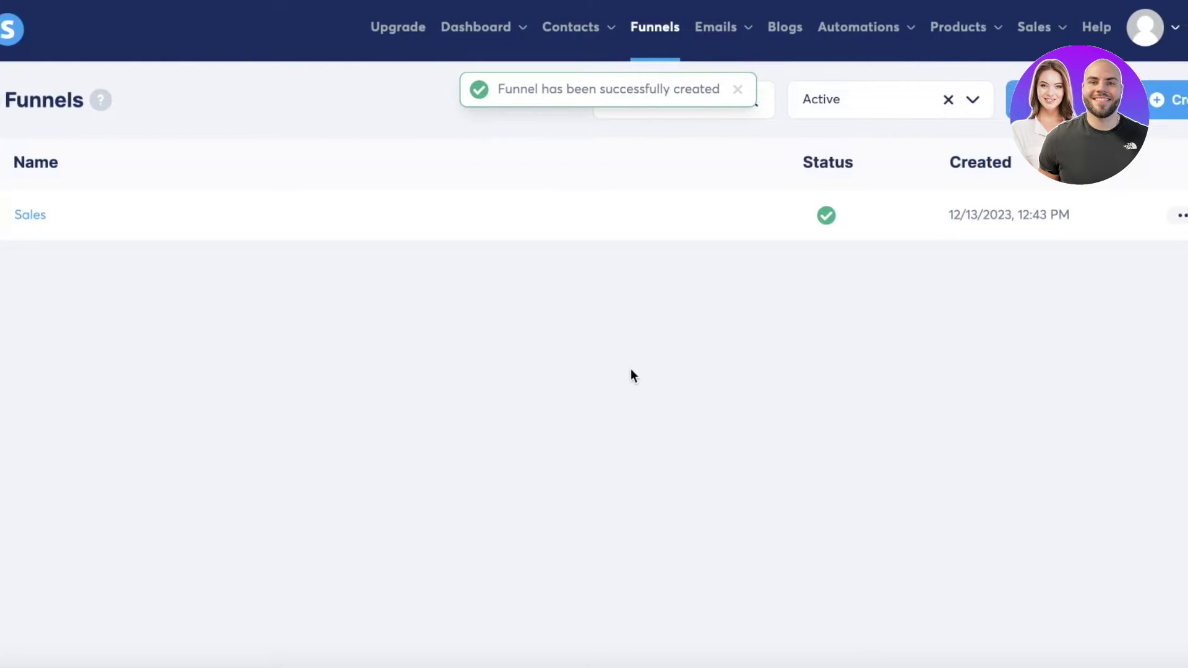
Open the Sales funnel and browse the Order Form step's templates
{"action": "left_click", "coordinate": [32, 216]}
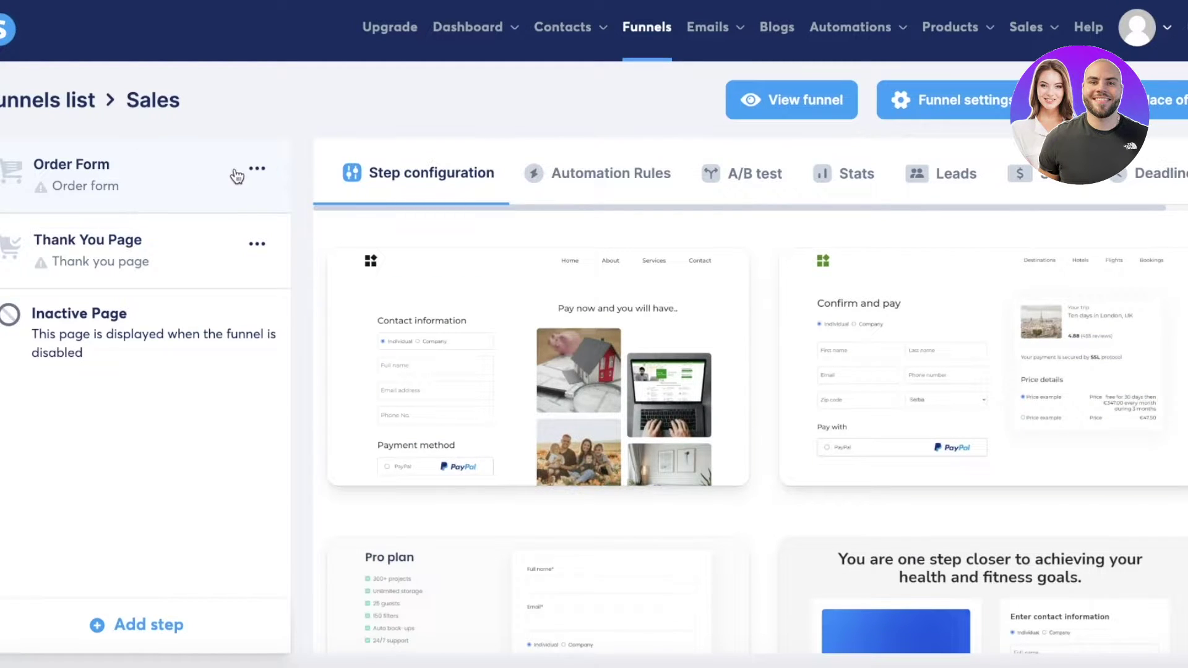
{"action": "left_click", "coordinate": [255, 173]}
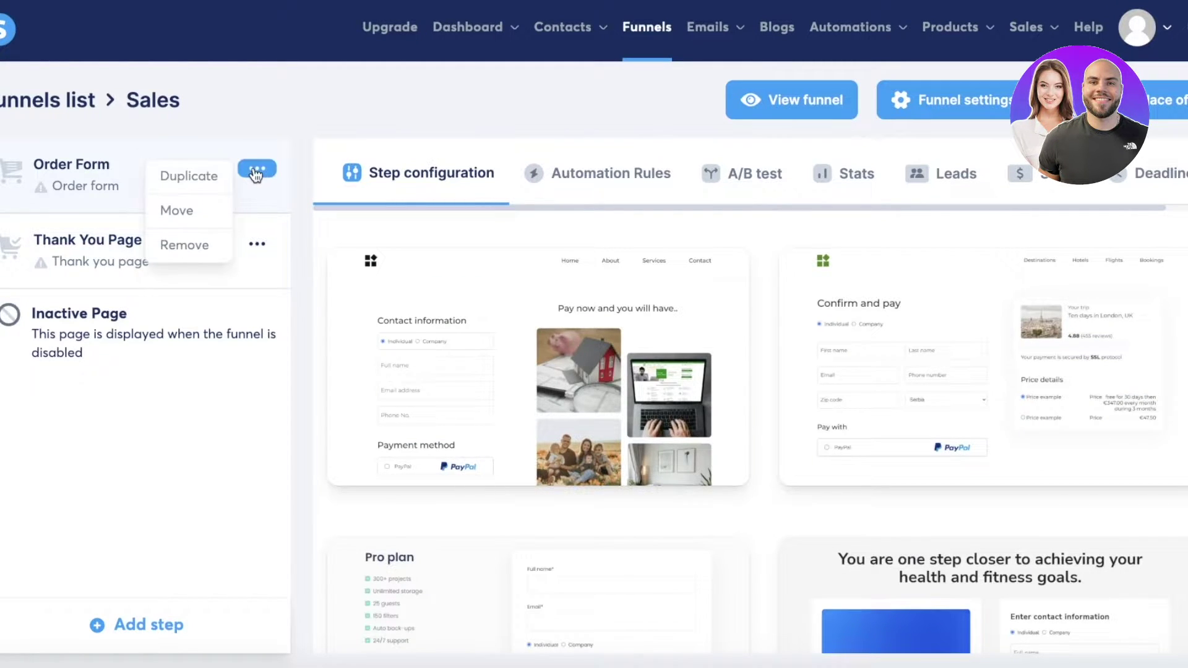
{"action": "left_click", "coordinate": [756, 108]}
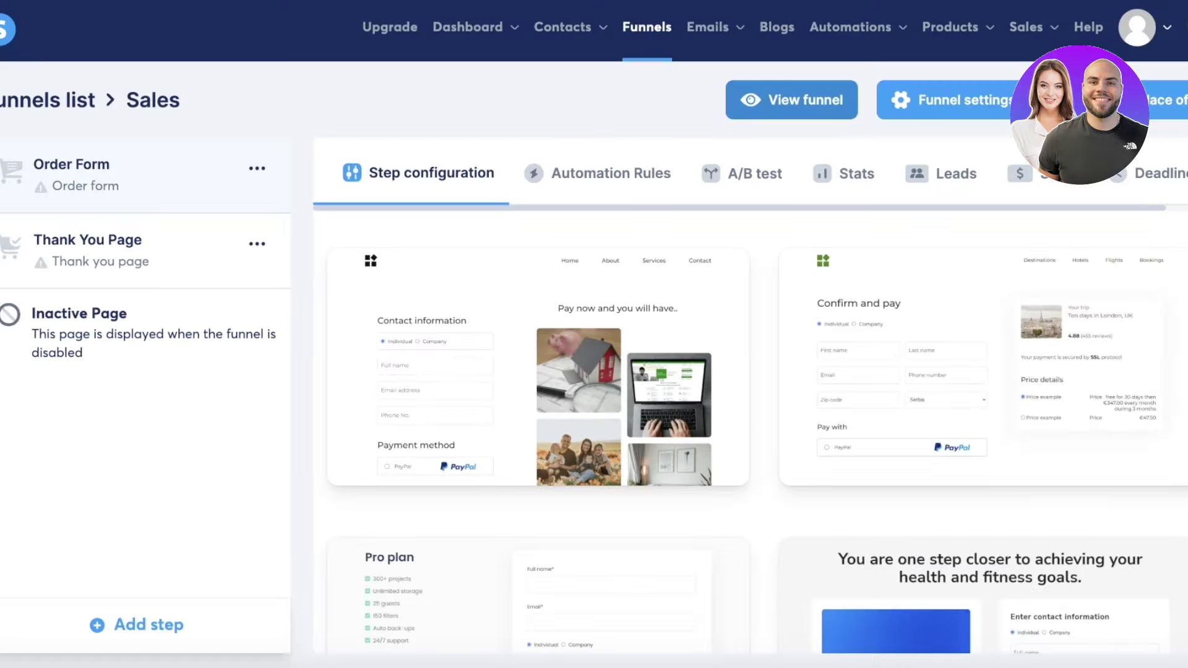
{"action": "scroll", "coordinate": [800, 387], "scroll_direction": "down", "scroll_amount": 7}
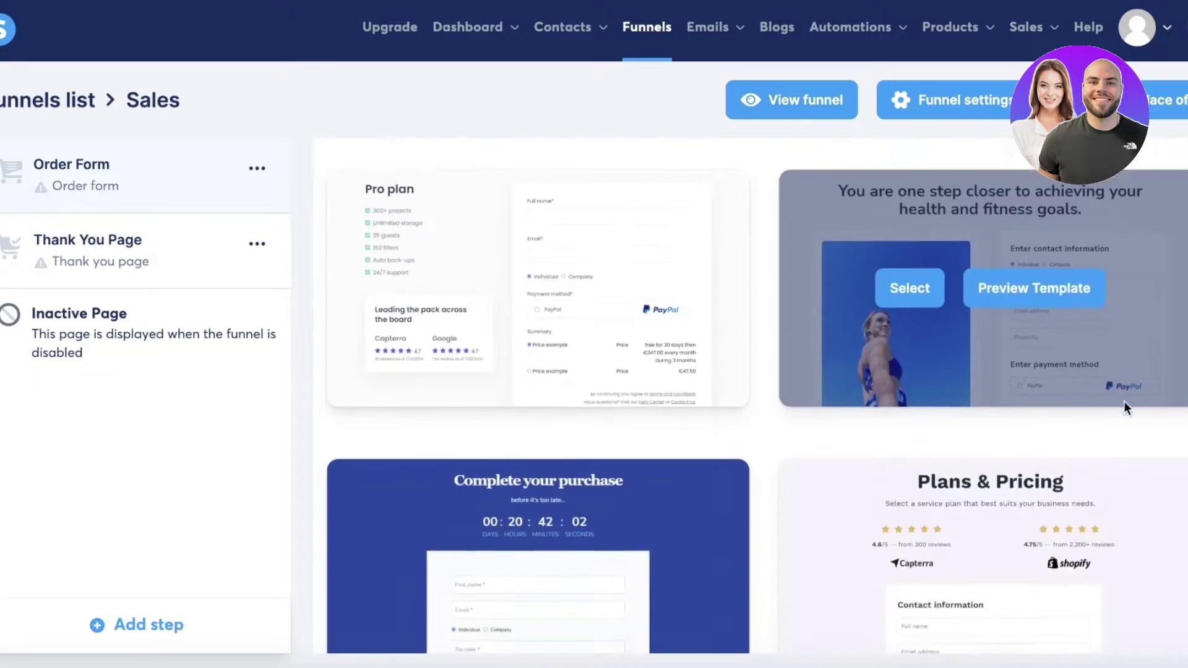
{"action": "scroll", "coordinate": [487, 291], "scroll_direction": "down", "scroll_amount": 10}
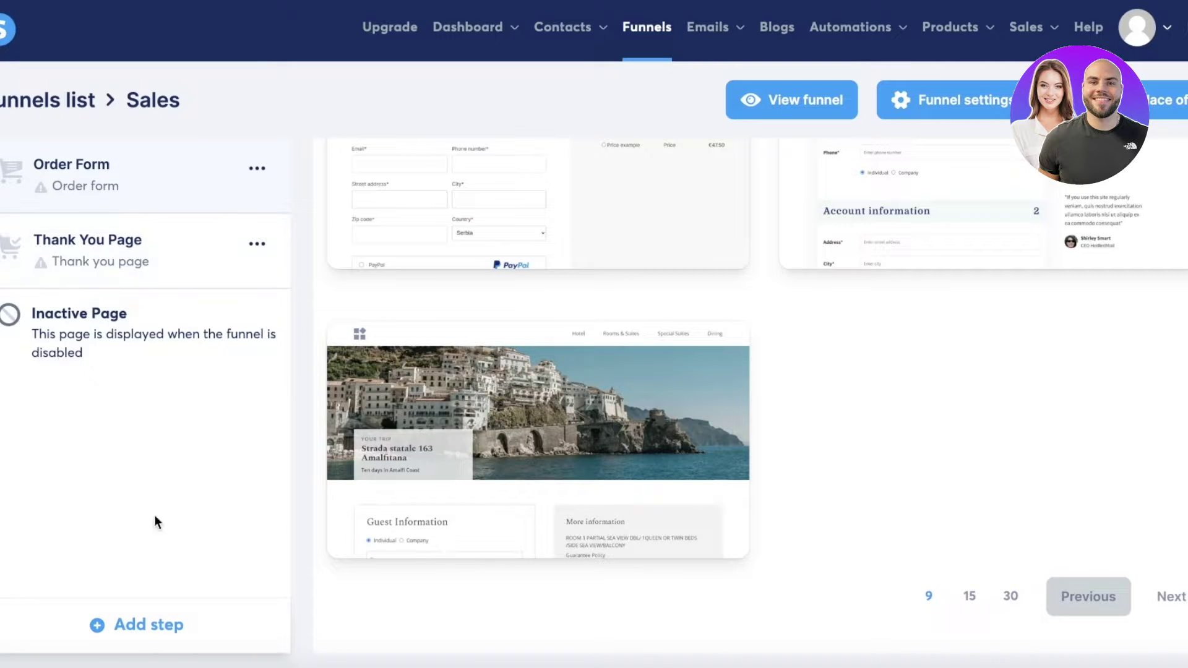
Start a new funnel step, view the step types, and cancel without adding
{"action": "left_click", "coordinate": [131, 626]}
{"action": "left_click", "coordinate": [604, 303]}
{"action": "left_click", "coordinate": [598, 378]}
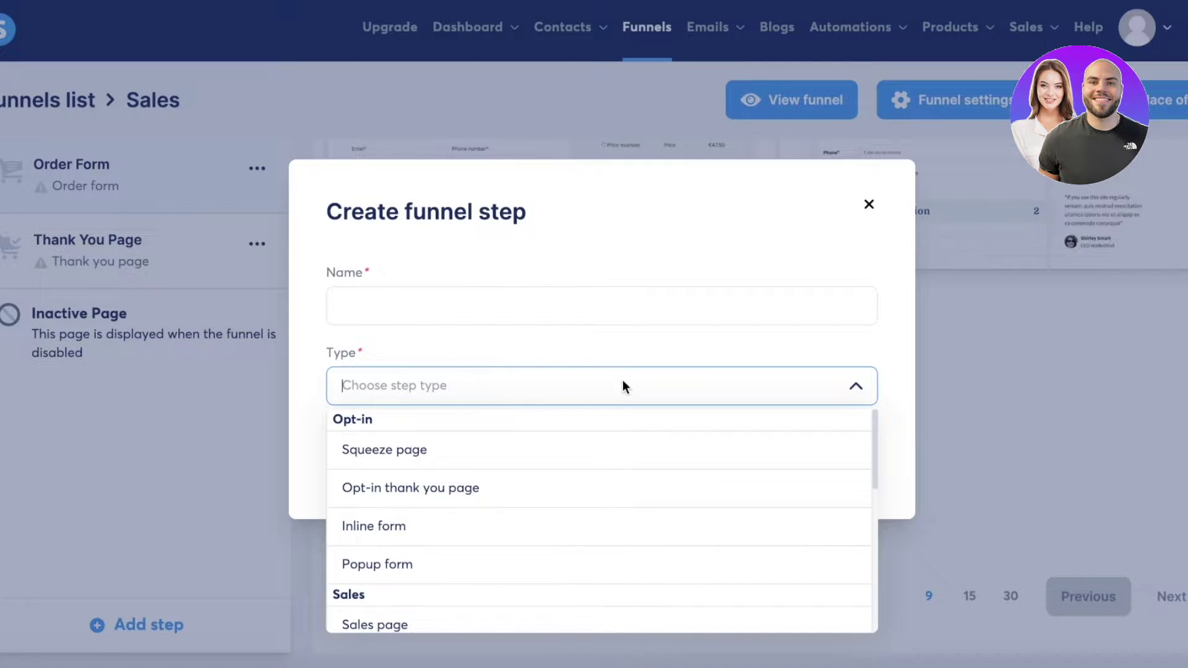
{"action": "scroll", "coordinate": [438, 581], "scroll_direction": "down", "scroll_amount": 1}
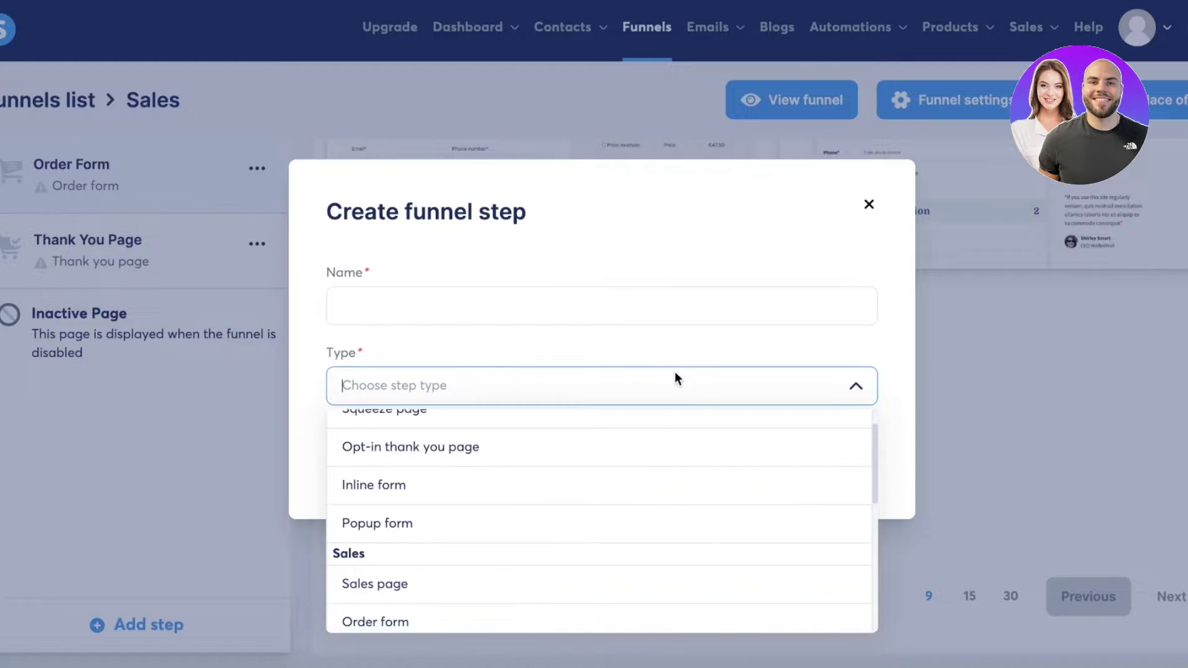
{"action": "left_click", "coordinate": [871, 206]}
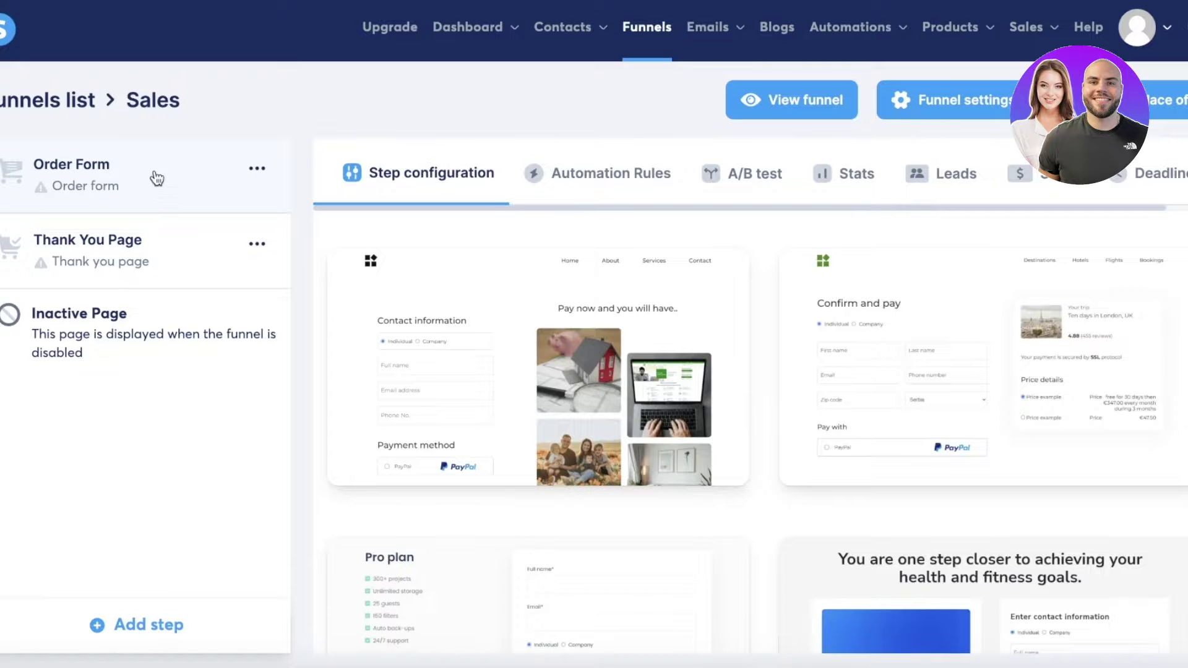
Remove the Order Form step from the Sales funnel
{"action": "left_click", "coordinate": [259, 169]}
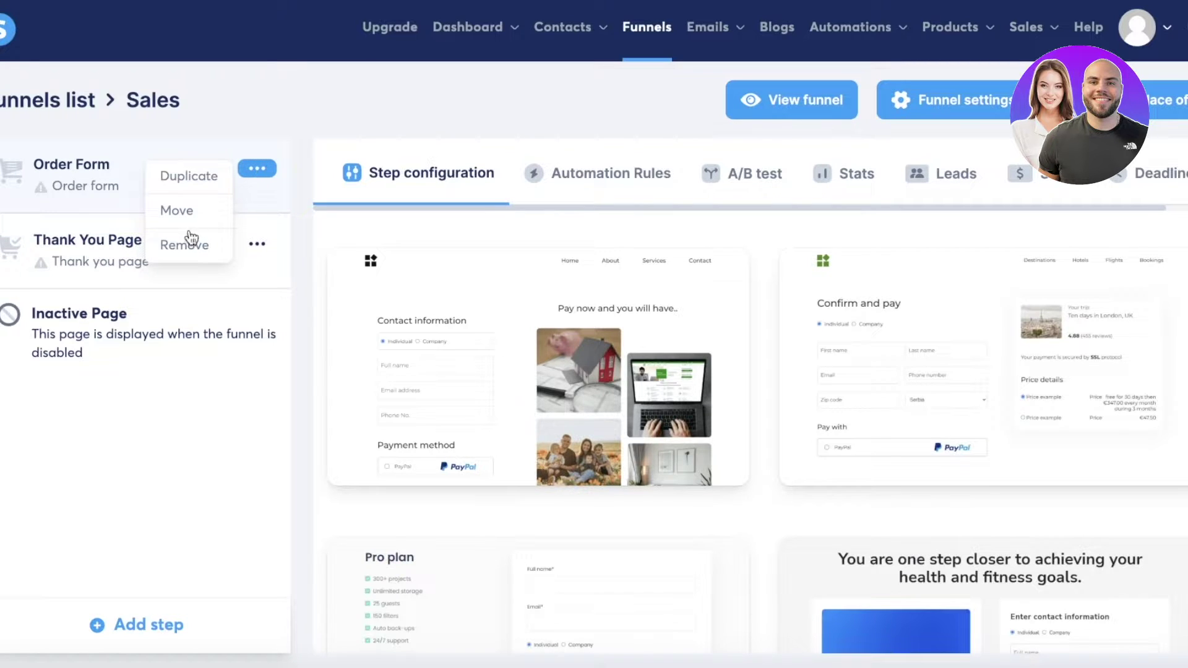
{"action": "left_click", "coordinate": [189, 241]}
{"action": "left_click", "coordinate": [552, 416]}
Remove the Thank You Page step, then open the Inactive Page's templates
{"action": "left_click", "coordinate": [257, 168]}
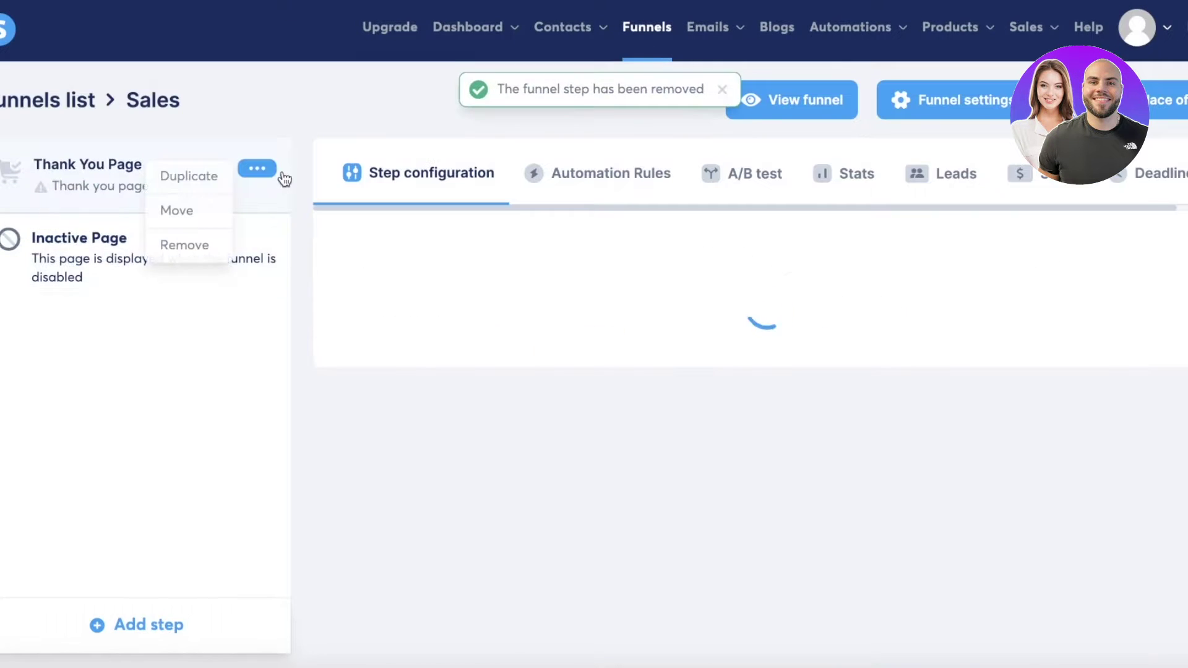
{"action": "left_click", "coordinate": [159, 238]}
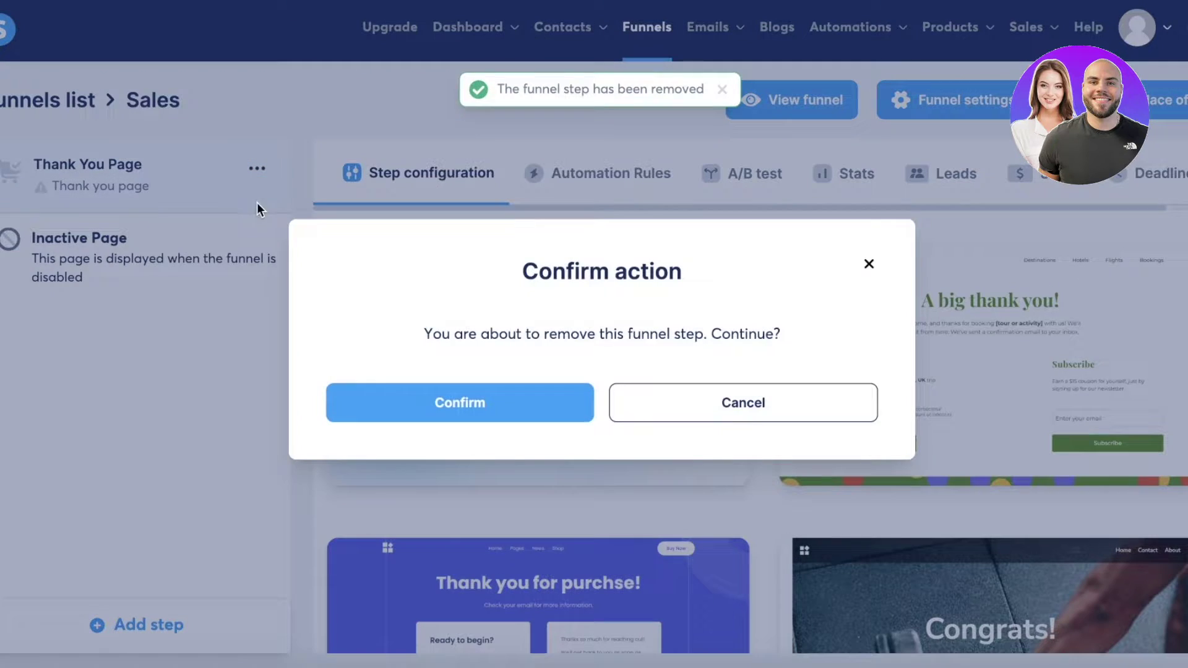
{"action": "left_click", "coordinate": [438, 401]}
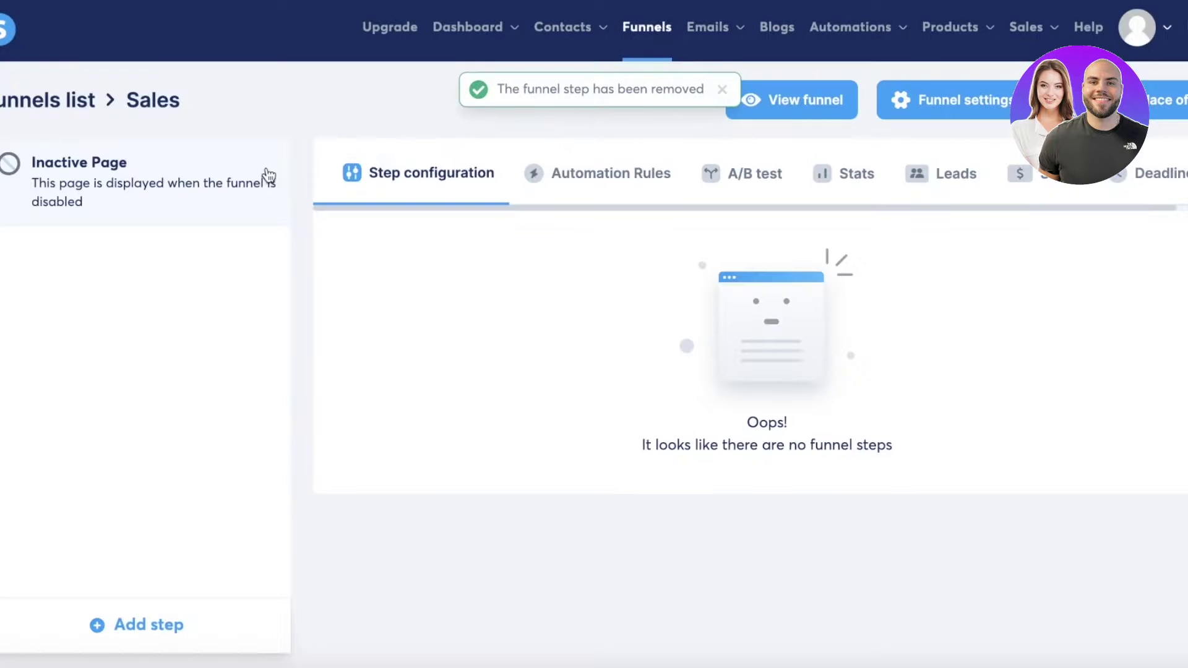
{"action": "left_click", "coordinate": [128, 625]}
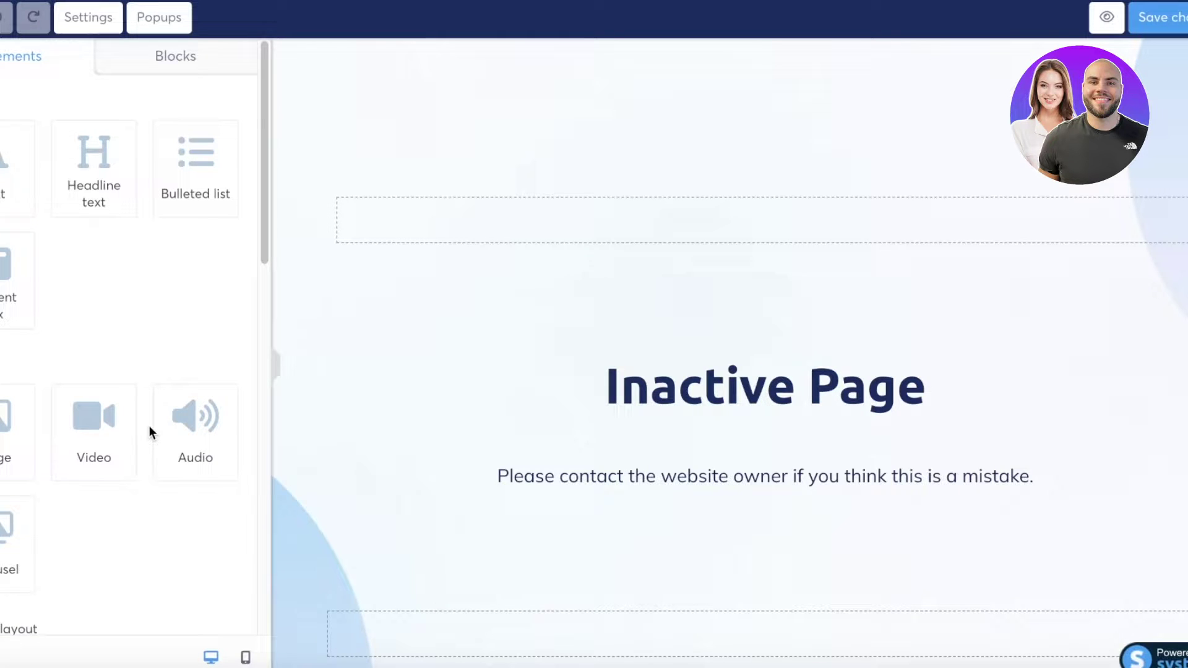
{"action": "scroll", "coordinate": [599, 393], "scroll_direction": "down", "scroll_amount": 2}
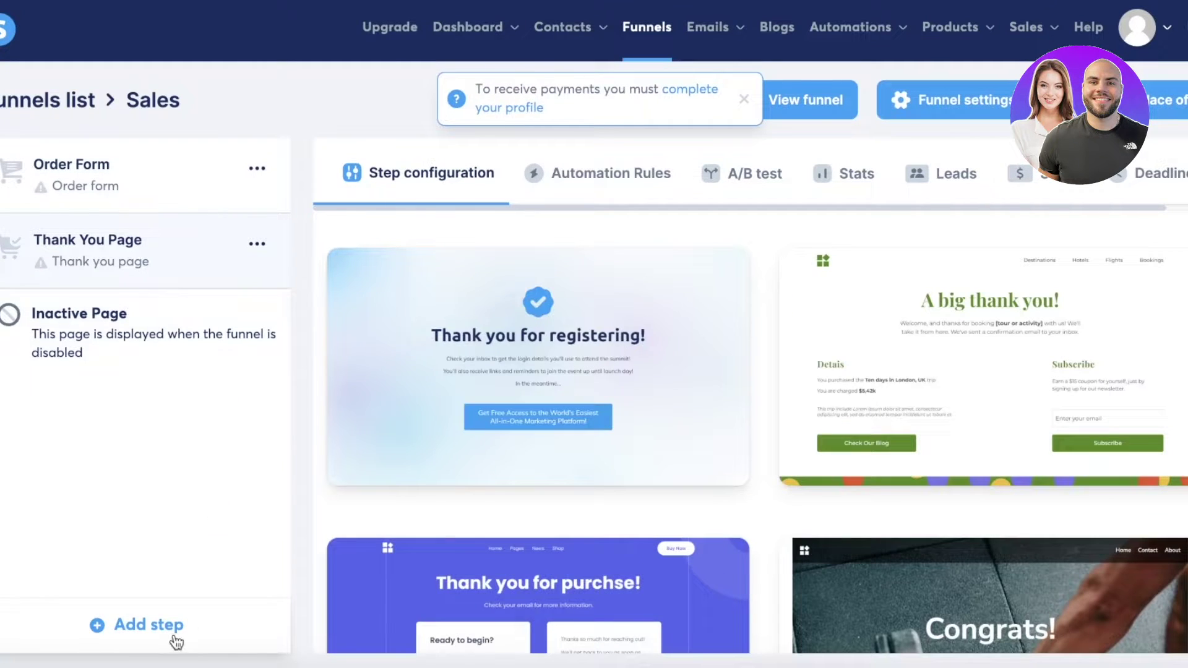
Remove the Thank You Page step from the Sales funnel again
{"action": "left_click", "coordinate": [257, 243]}
{"action": "left_click", "coordinate": [189, 320]}
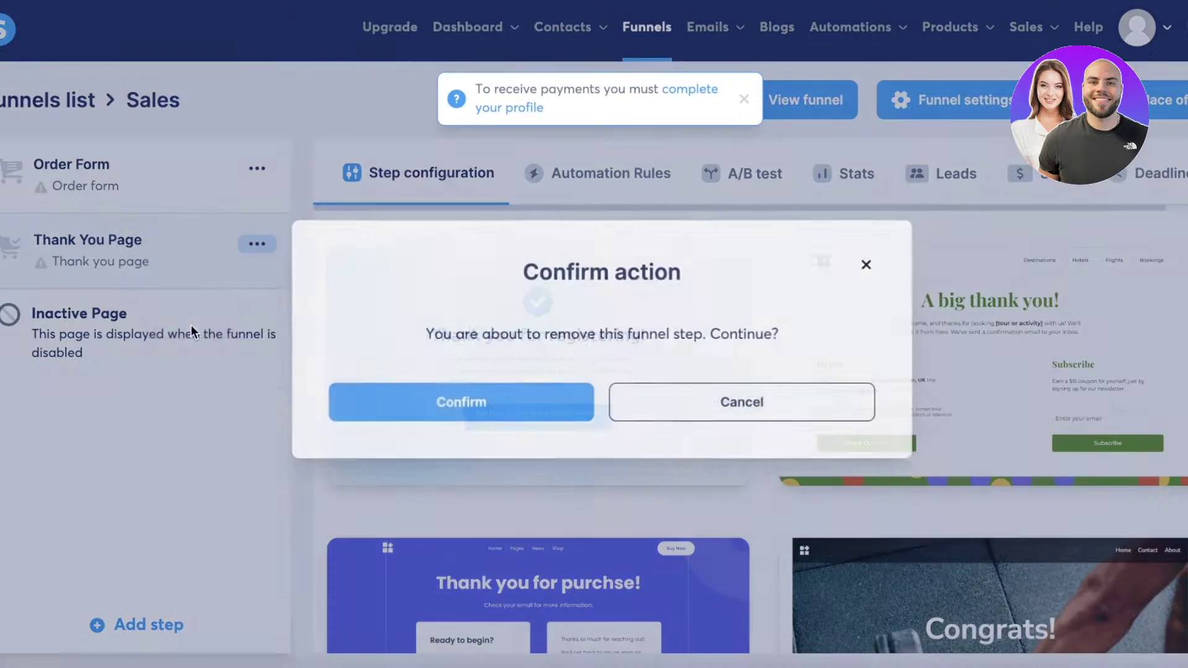
{"action": "left_click", "coordinate": [461, 416]}
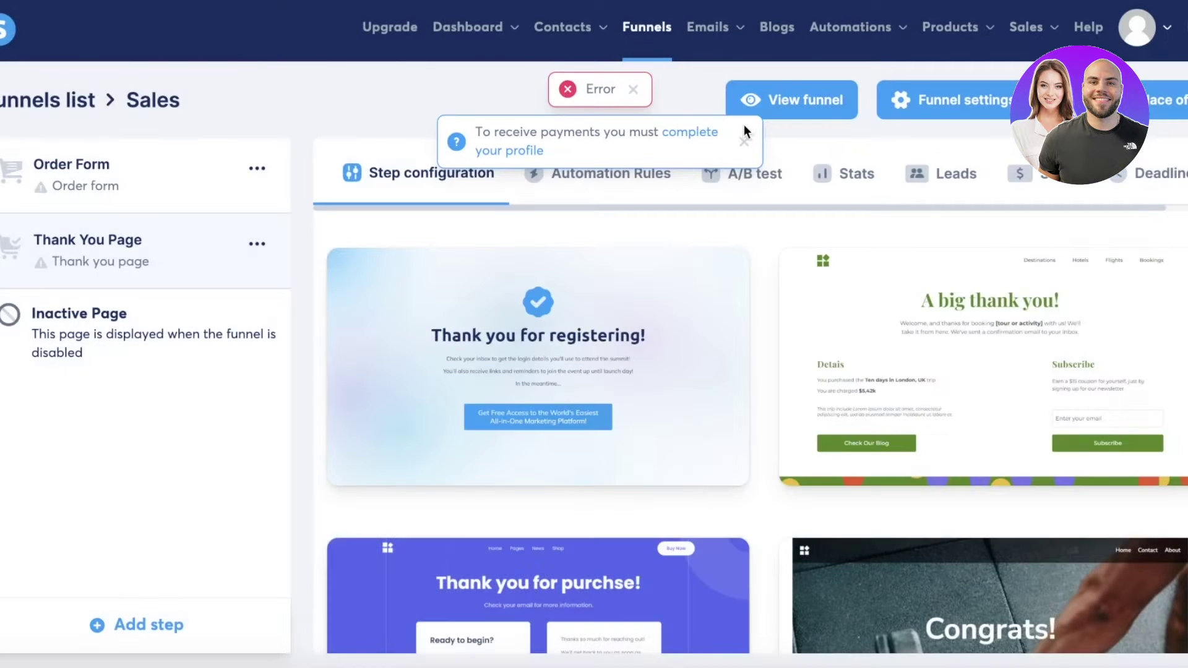
Add a 'Landing Page' step with the Sales page type and save it
{"action": "left_click", "coordinate": [122, 624]}
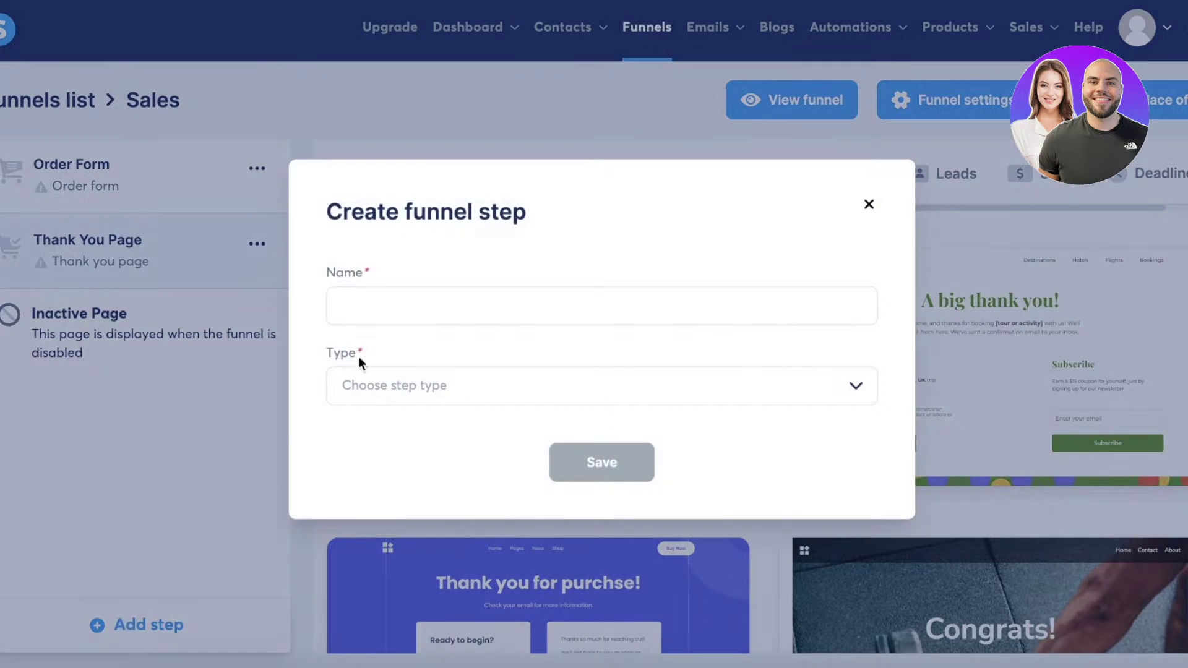
{"action": "left_click", "coordinate": [376, 315]}
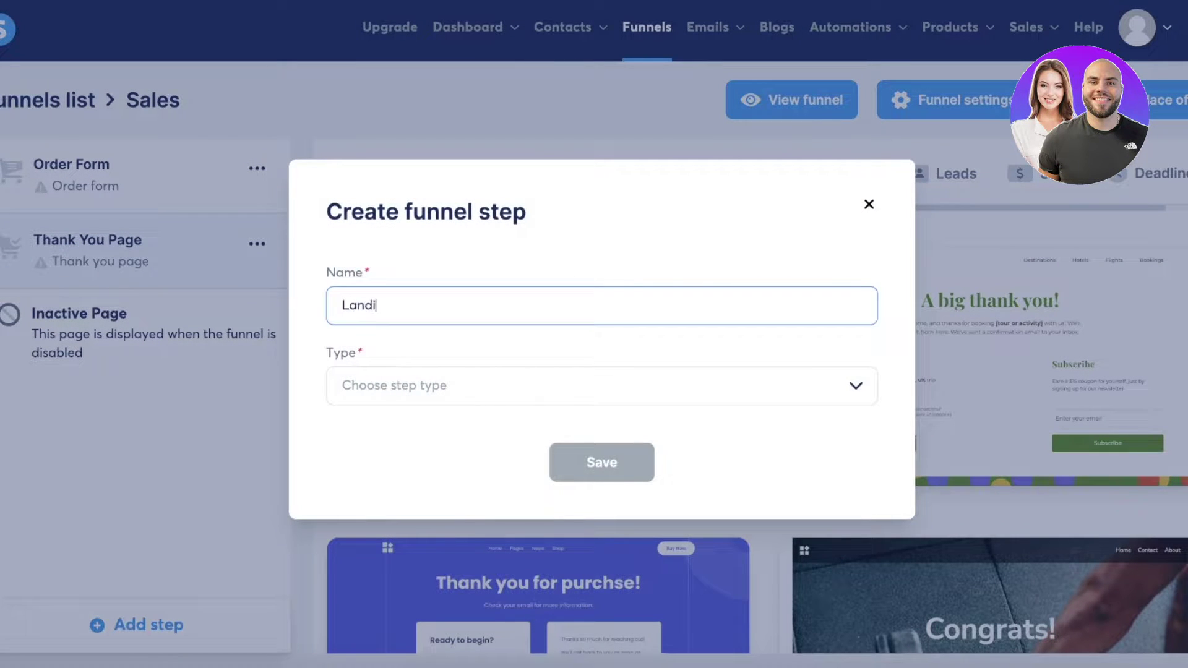
{"action": "left_click", "coordinate": [470, 384]}
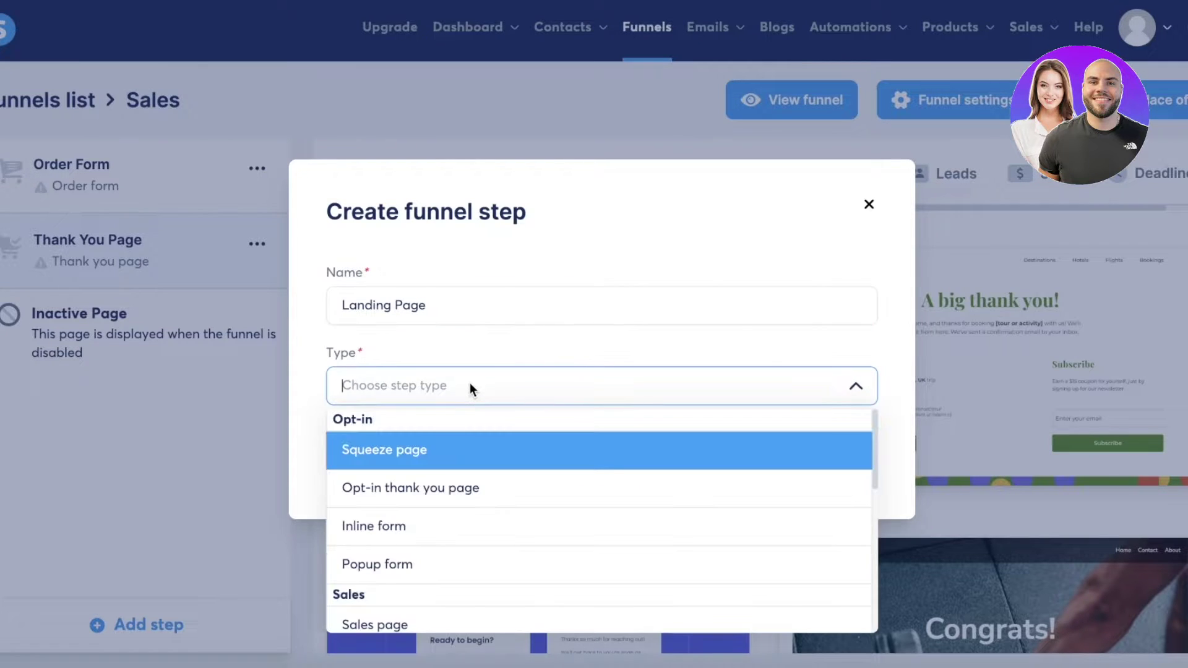
{"action": "scroll", "coordinate": [469, 505], "scroll_direction": "down", "scroll_amount": 2}
{"action": "scroll", "coordinate": [470, 504], "scroll_direction": "down", "scroll_amount": 5}
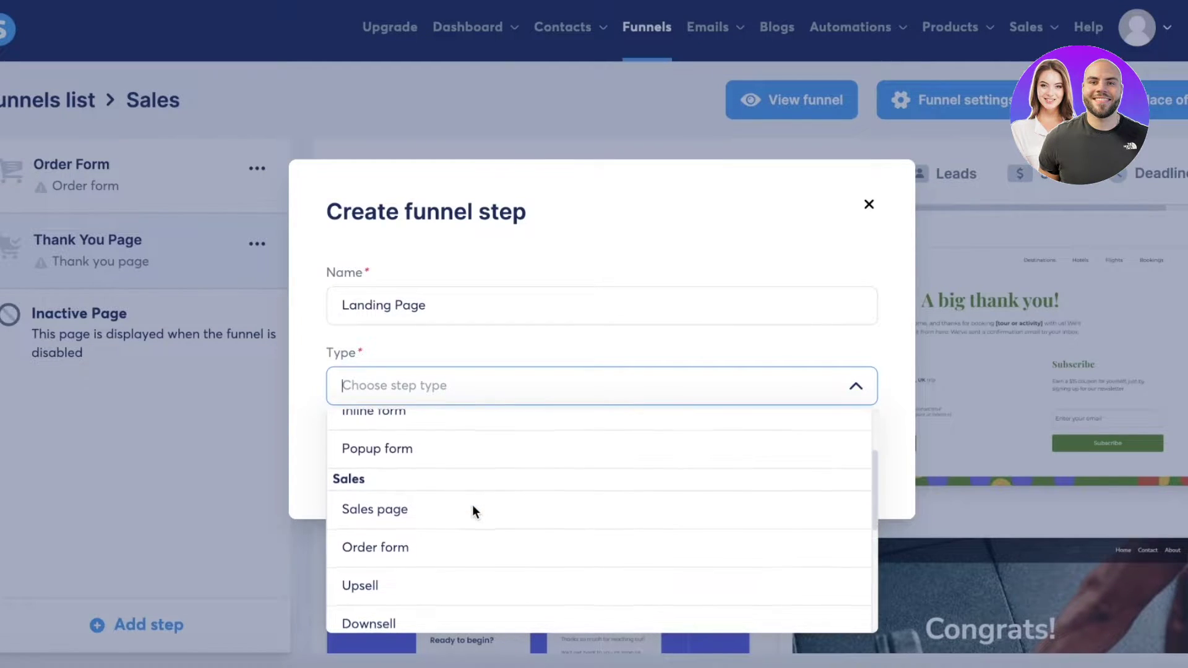
{"action": "scroll", "coordinate": [469, 522], "scroll_direction": "up", "scroll_amount": 1}
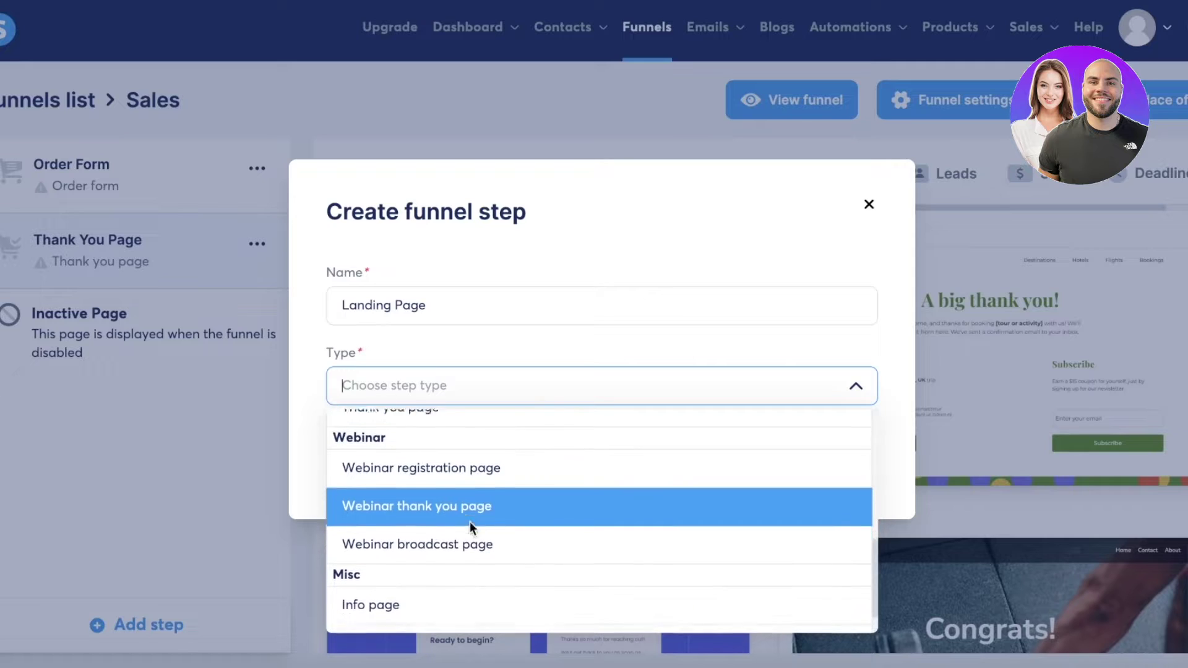
{"action": "scroll", "coordinate": [458, 557], "scroll_direction": "down", "scroll_amount": 1}
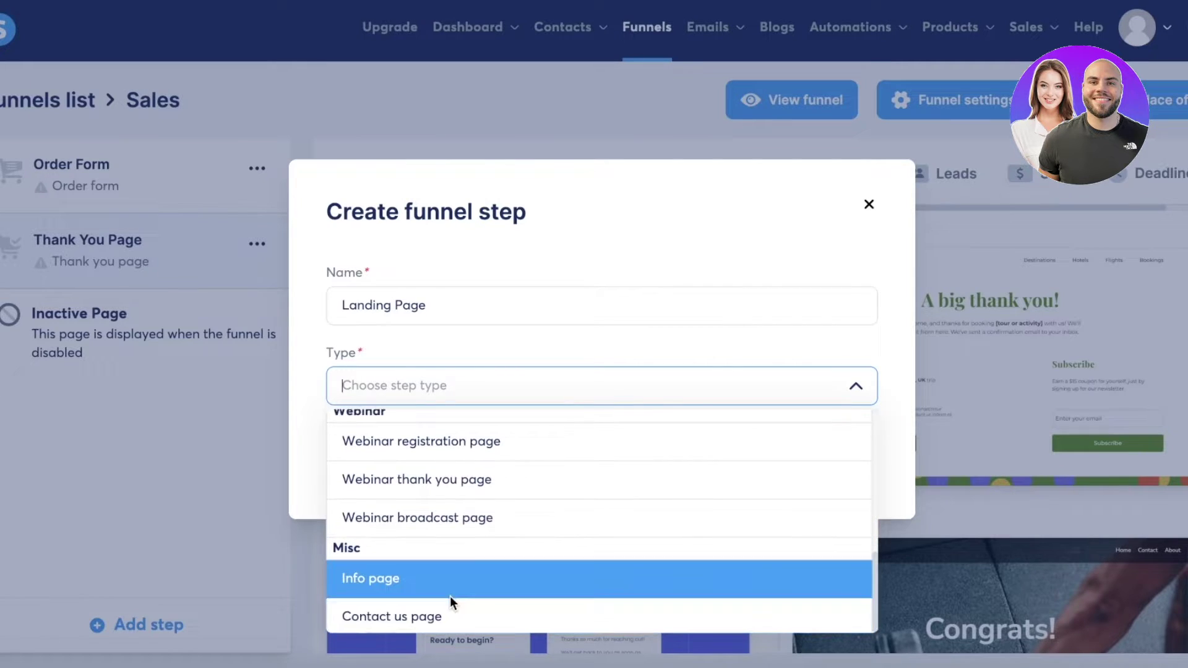
{"action": "scroll", "coordinate": [448, 594], "scroll_direction": "up", "scroll_amount": 7}
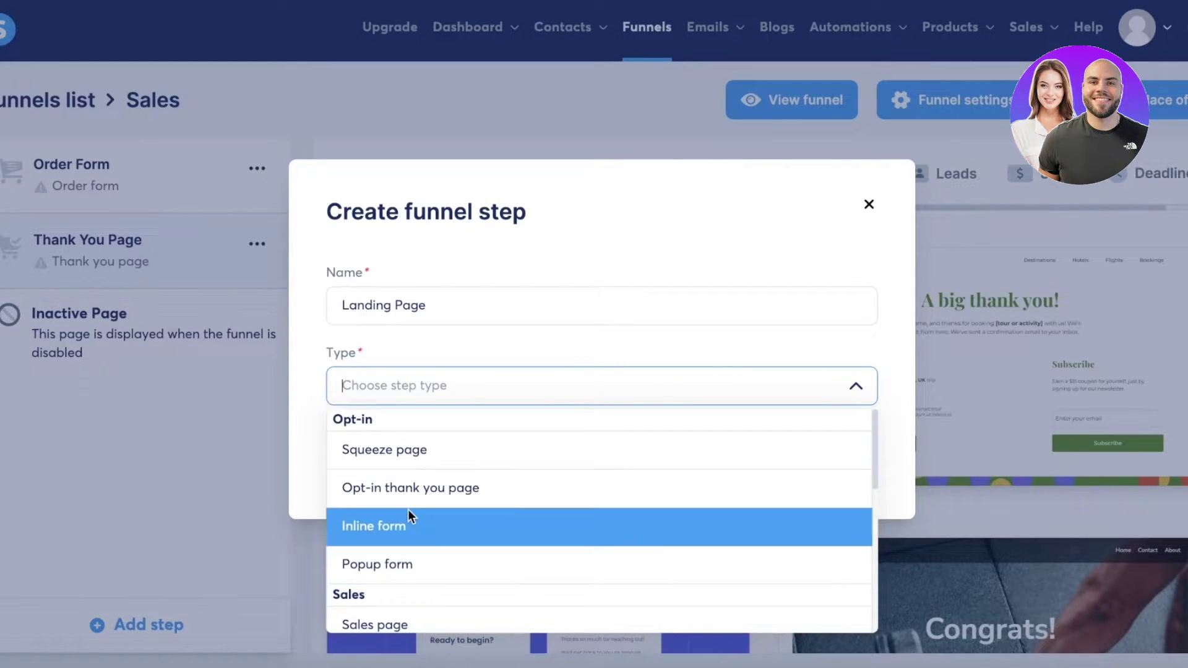
{"action": "scroll", "coordinate": [407, 472], "scroll_direction": "down", "scroll_amount": 3}
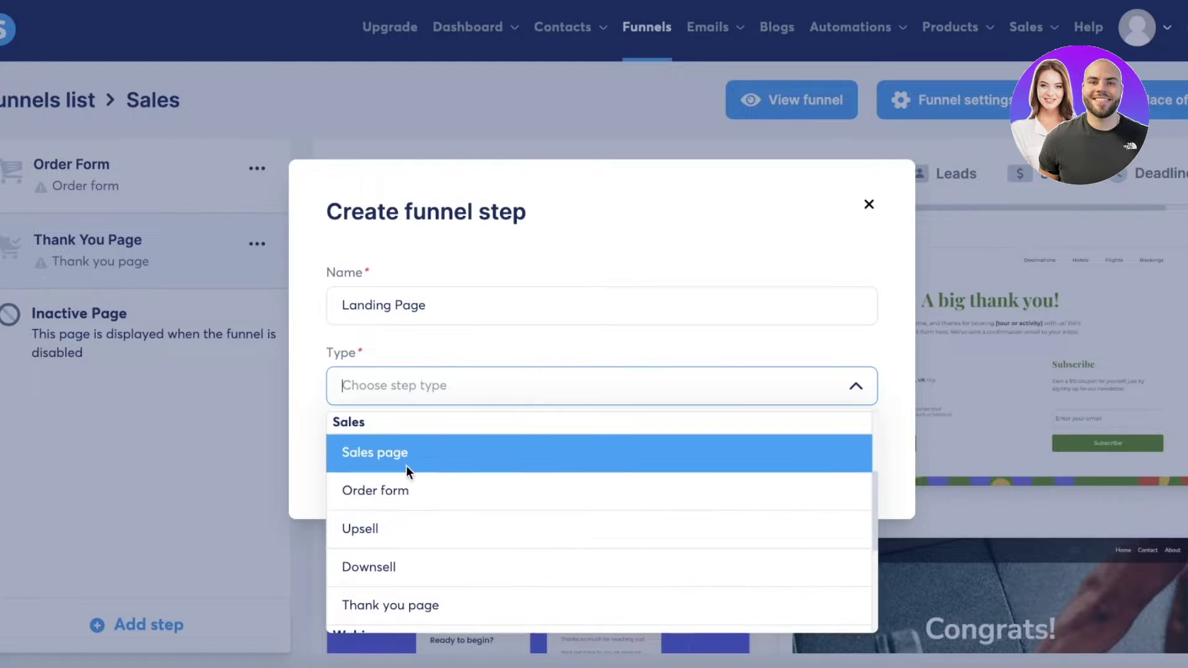
{"action": "scroll", "coordinate": [428, 446], "scroll_direction": "down", "scroll_amount": 1}
{"action": "scroll", "coordinate": [427, 470], "scroll_direction": "up", "scroll_amount": 1}
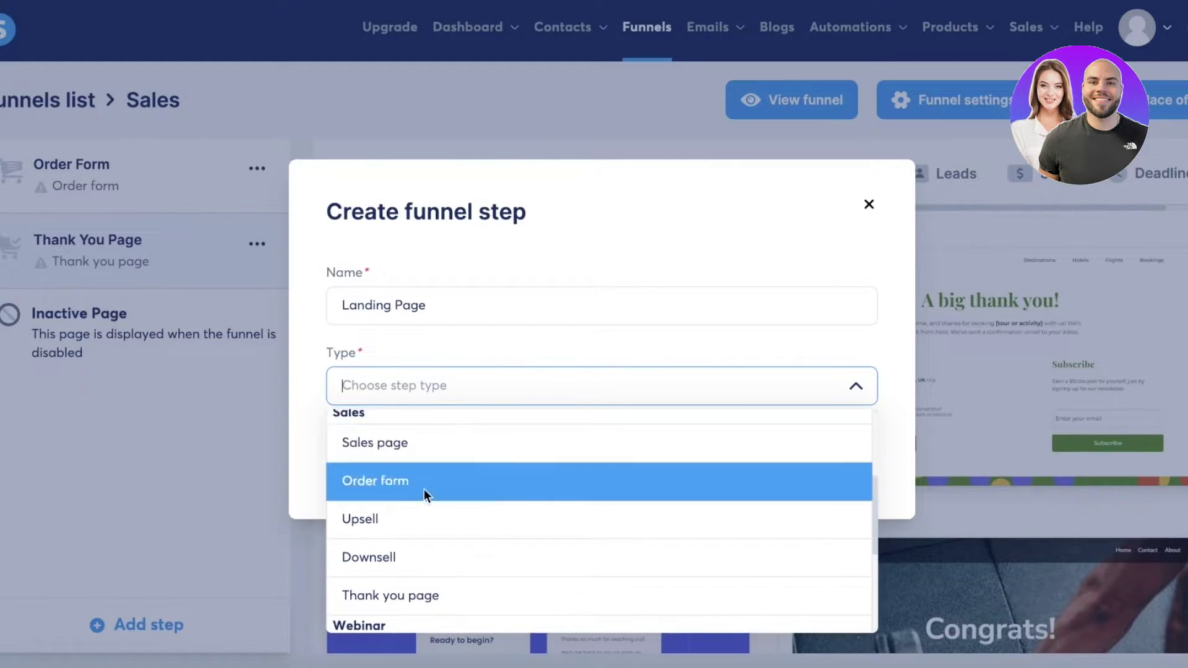
{"action": "scroll", "coordinate": [425, 495], "scroll_direction": "down", "scroll_amount": 3}
{"action": "scroll", "coordinate": [421, 501], "scroll_direction": "up", "scroll_amount": 3}
{"action": "left_click", "coordinate": [396, 448]}
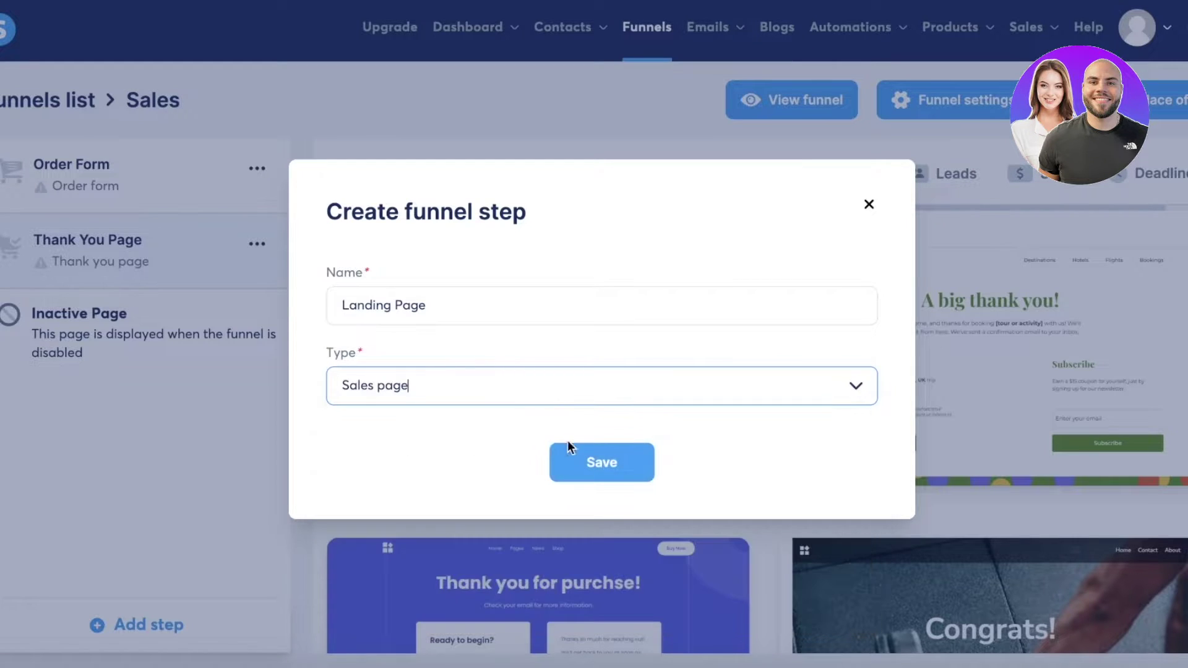
{"action": "left_click", "coordinate": [577, 458]}
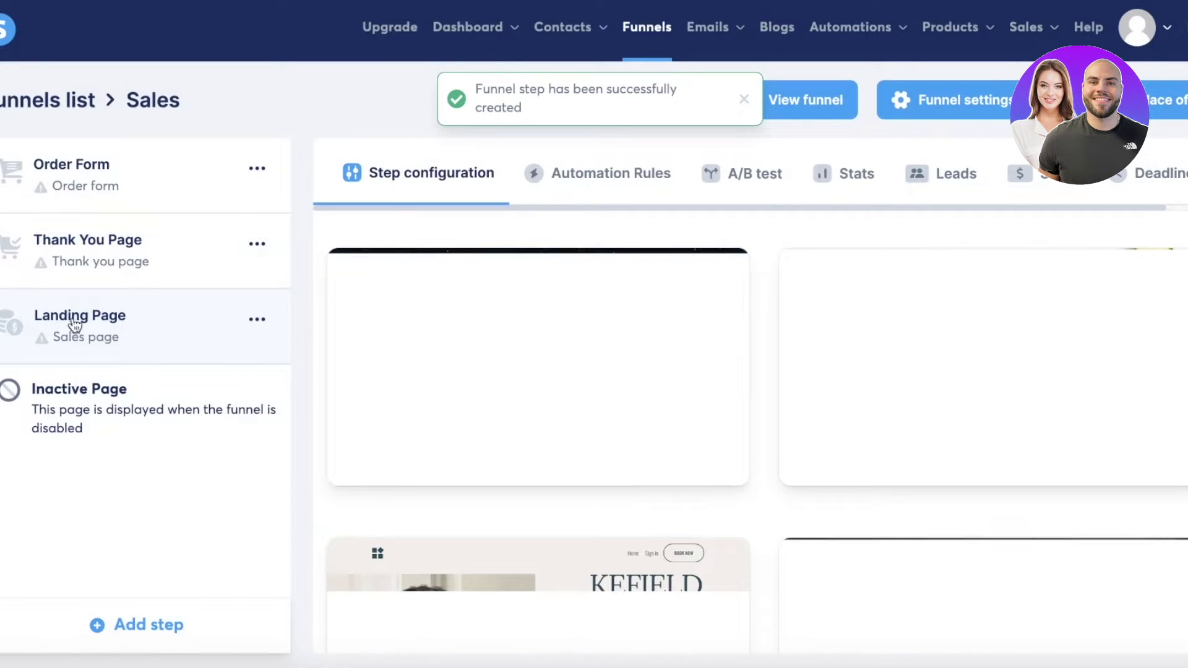
{"action": "left_click", "coordinate": [257, 244]}
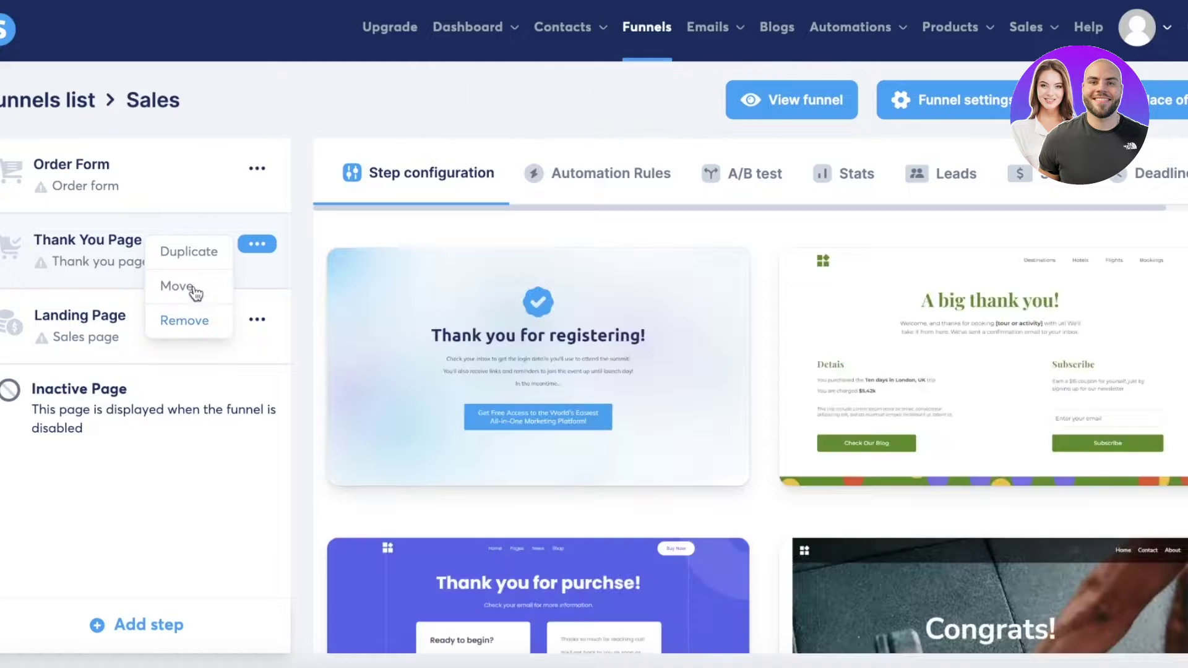
{"action": "left_click", "coordinate": [176, 322]}
{"action": "left_click", "coordinate": [487, 405]}
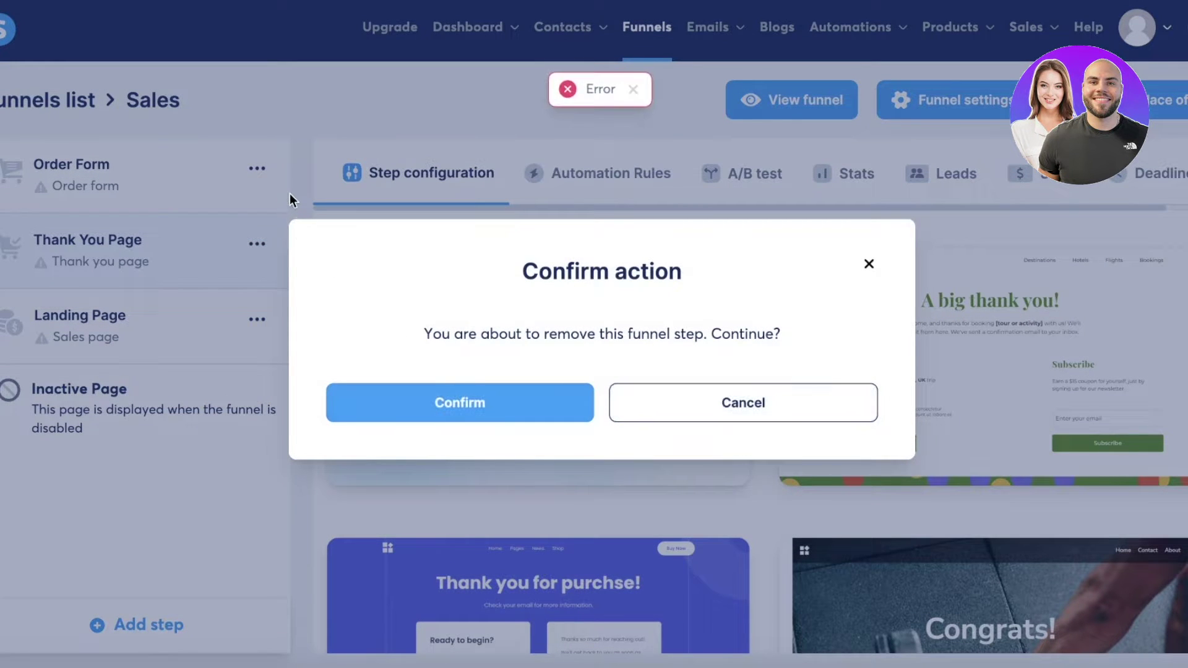
{"action": "left_click", "coordinate": [868, 265]}
{"action": "left_click", "coordinate": [257, 168]}
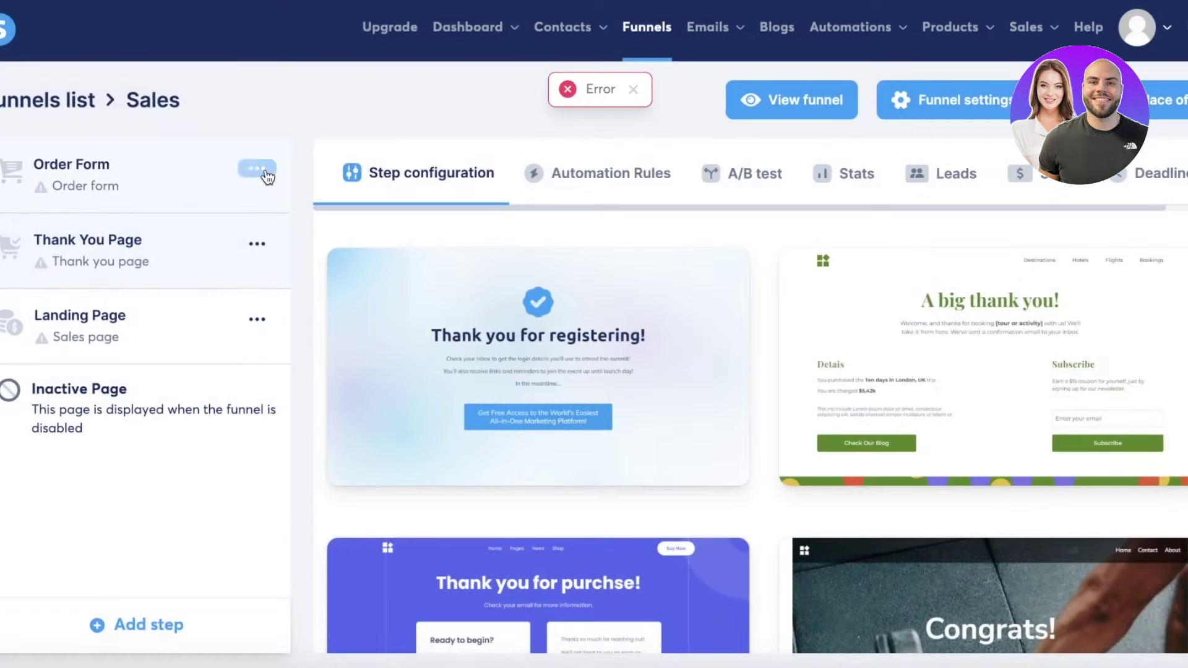
{"action": "left_click", "coordinate": [210, 250]}
{"action": "left_click", "coordinate": [465, 406]}
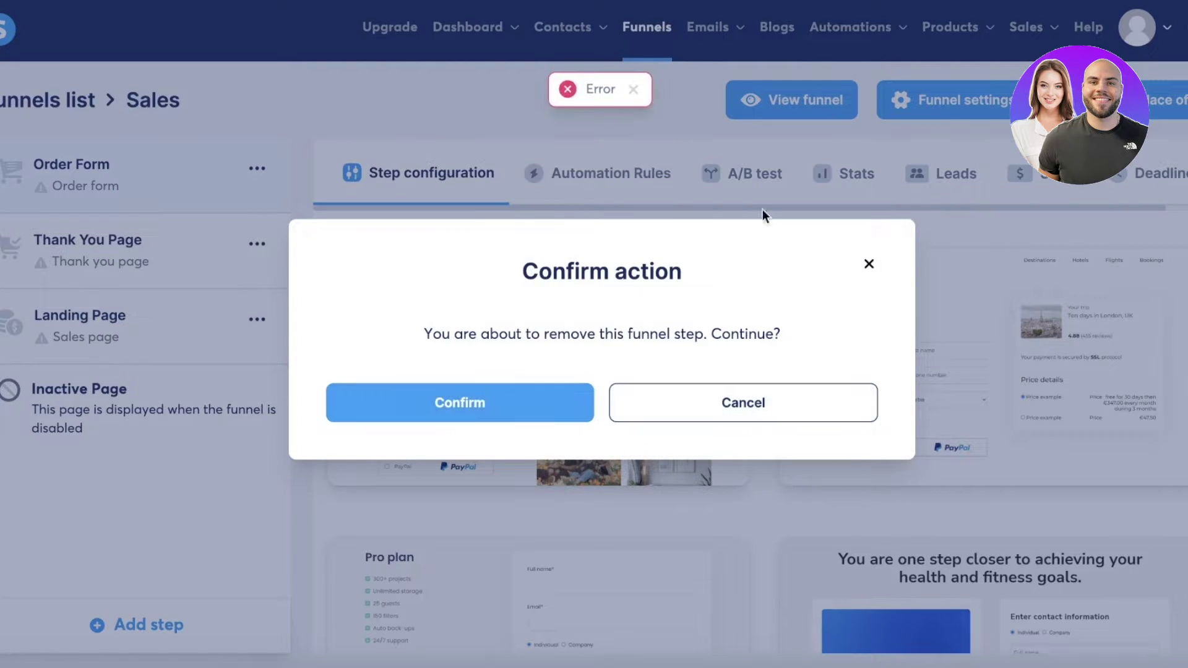
{"action": "left_click", "coordinate": [869, 264]}
Open the Landing Page step and browse templates like Kefield Coaching and Plants and Pots
{"action": "left_click", "coordinate": [106, 312]}
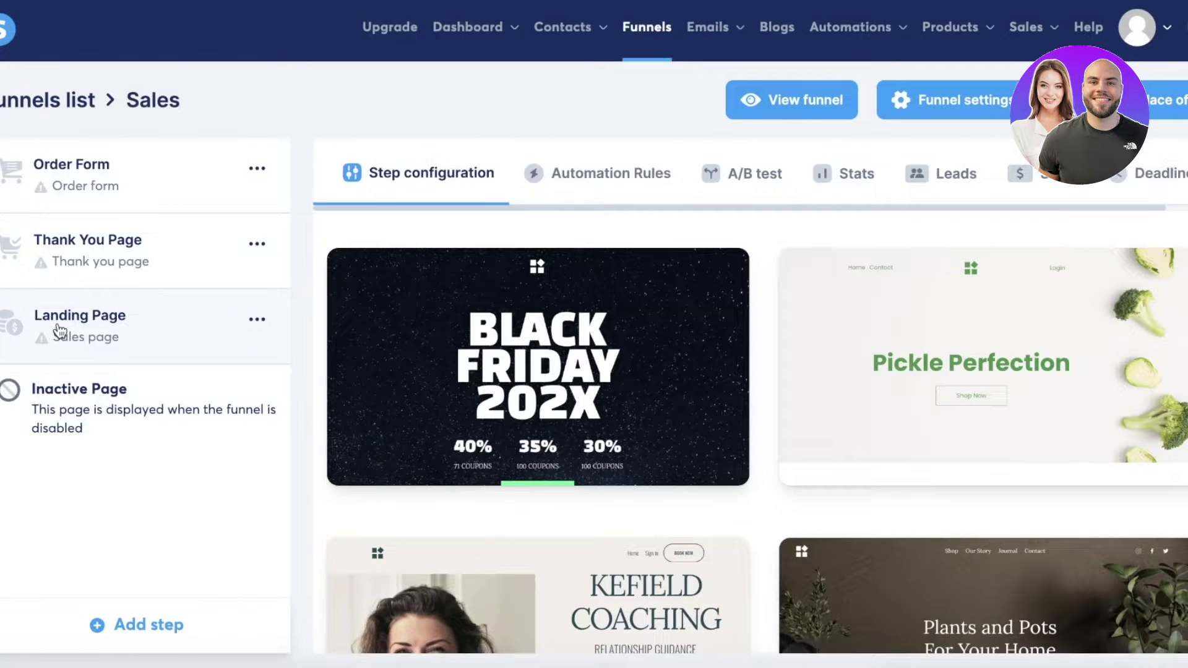
{"action": "scroll", "coordinate": [650, 332], "scroll_direction": "down", "scroll_amount": 10}
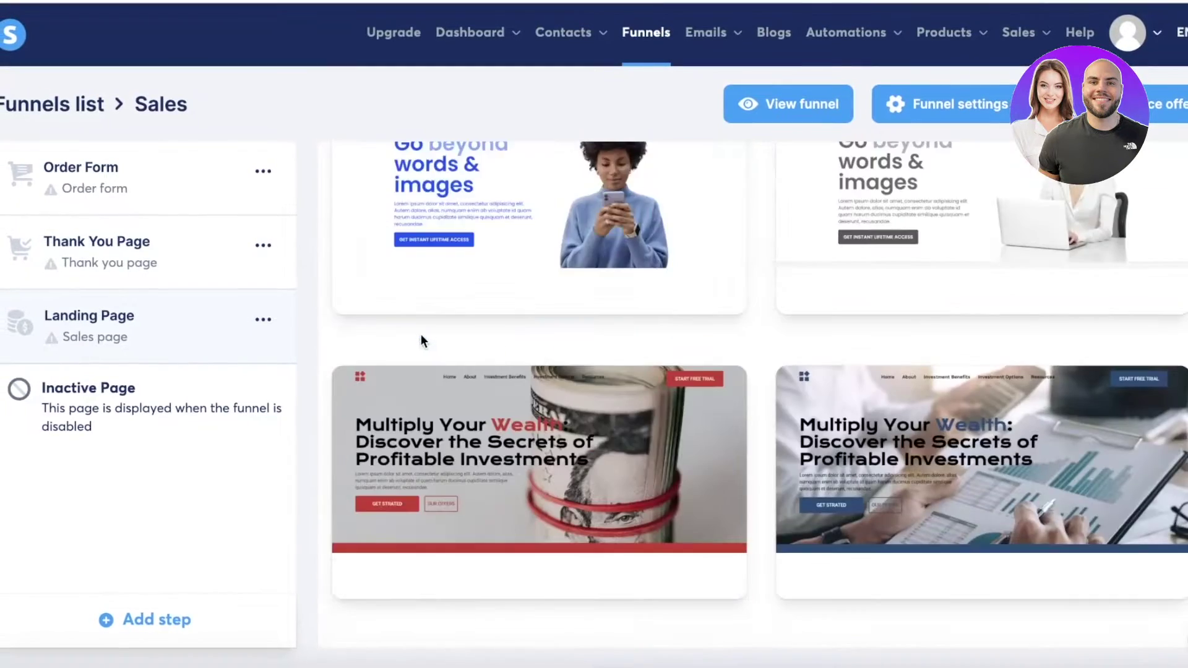
{"action": "scroll", "coordinate": [423, 341], "scroll_direction": "down", "scroll_amount": 5}
{"action": "scroll", "coordinate": [804, 436], "scroll_direction": "up", "scroll_amount": 7}
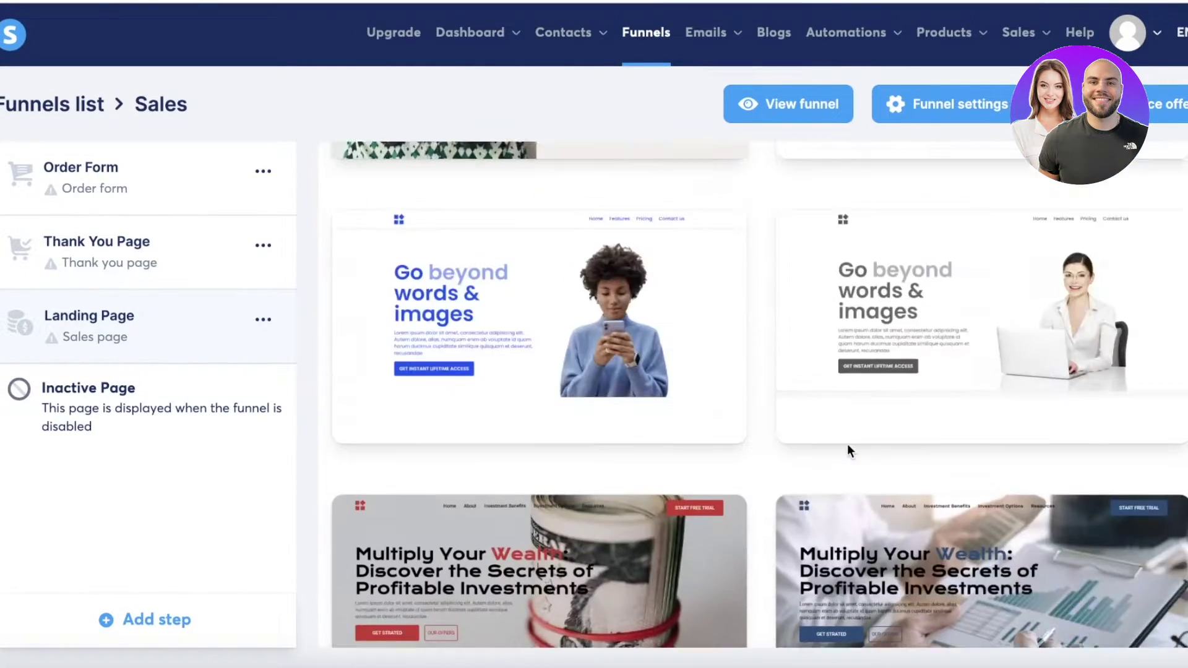
{"action": "scroll", "coordinate": [848, 444], "scroll_direction": "up", "scroll_amount": 8}
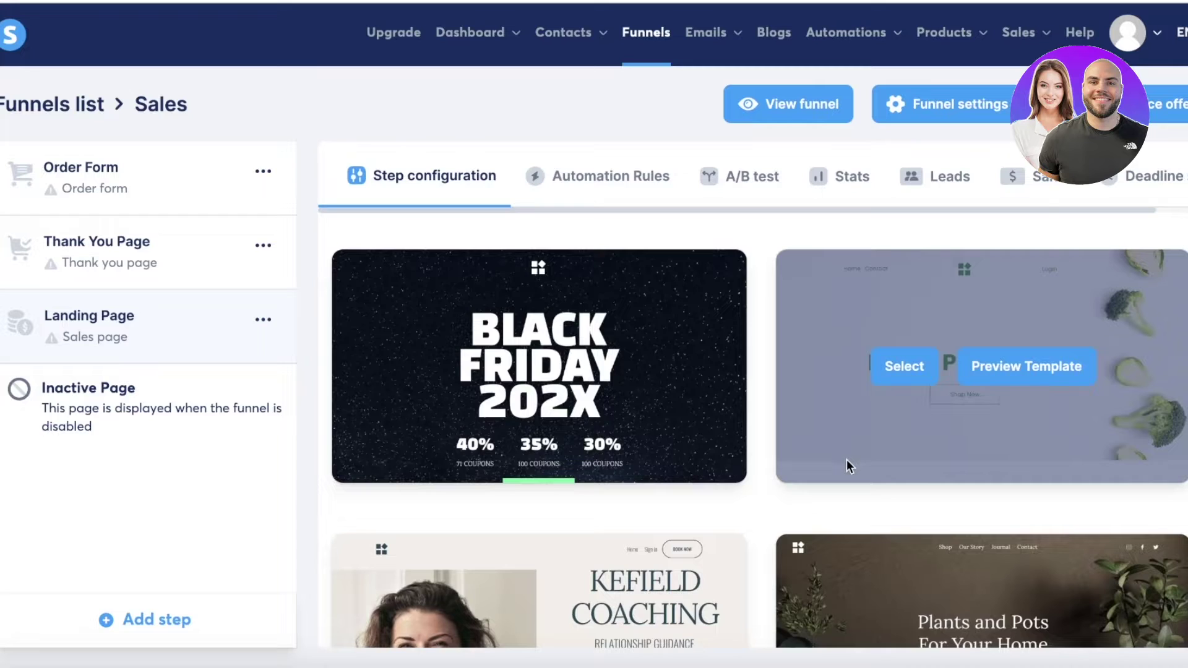
{"action": "scroll", "coordinate": [740, 434], "scroll_direction": "down", "scroll_amount": 3}
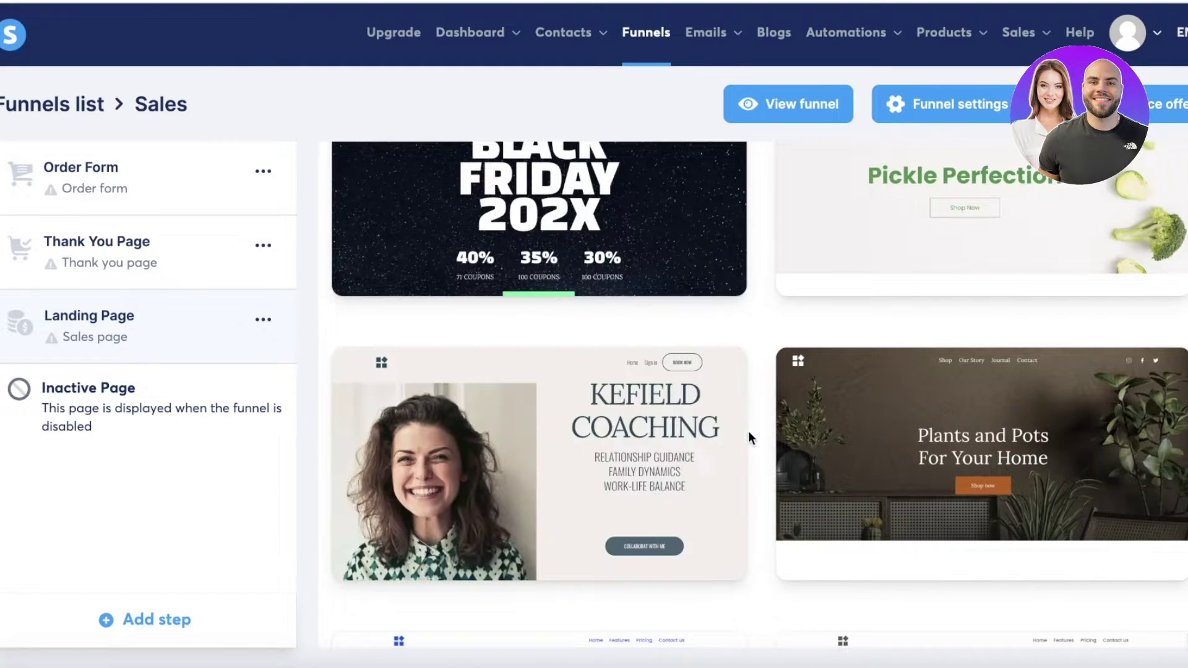
{"action": "scroll", "coordinate": [749, 437], "scroll_direction": "down", "scroll_amount": 4}
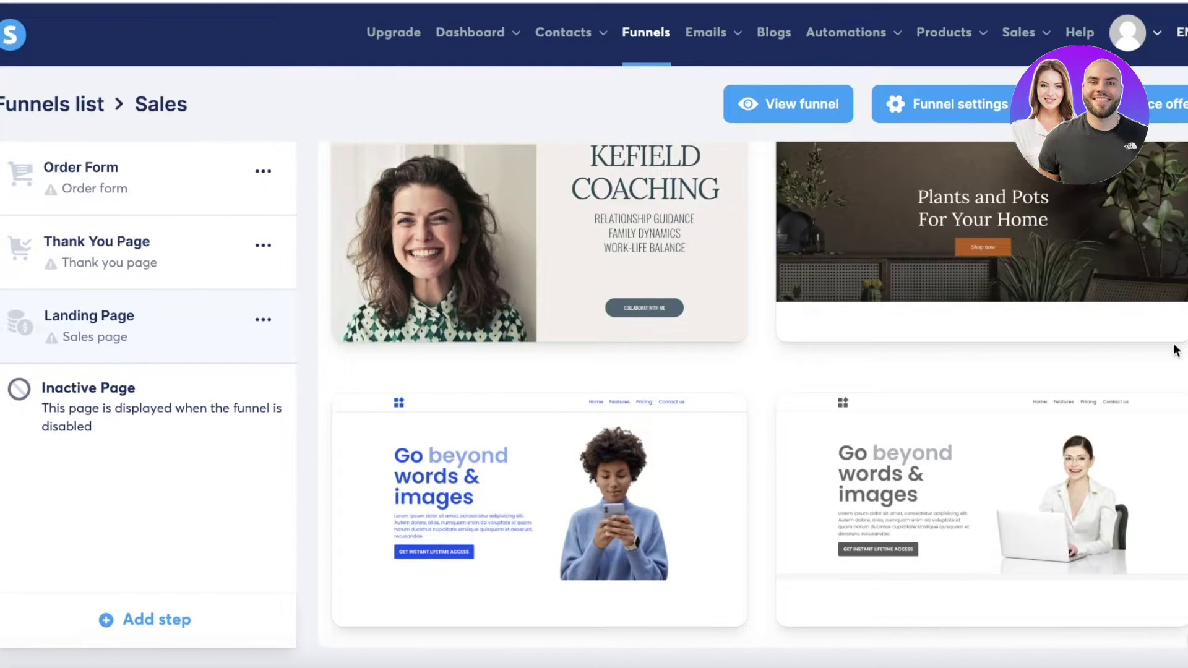
Add a 'Landing Page 2' step with the Info page type and save it
{"action": "left_click", "coordinate": [175, 621]}
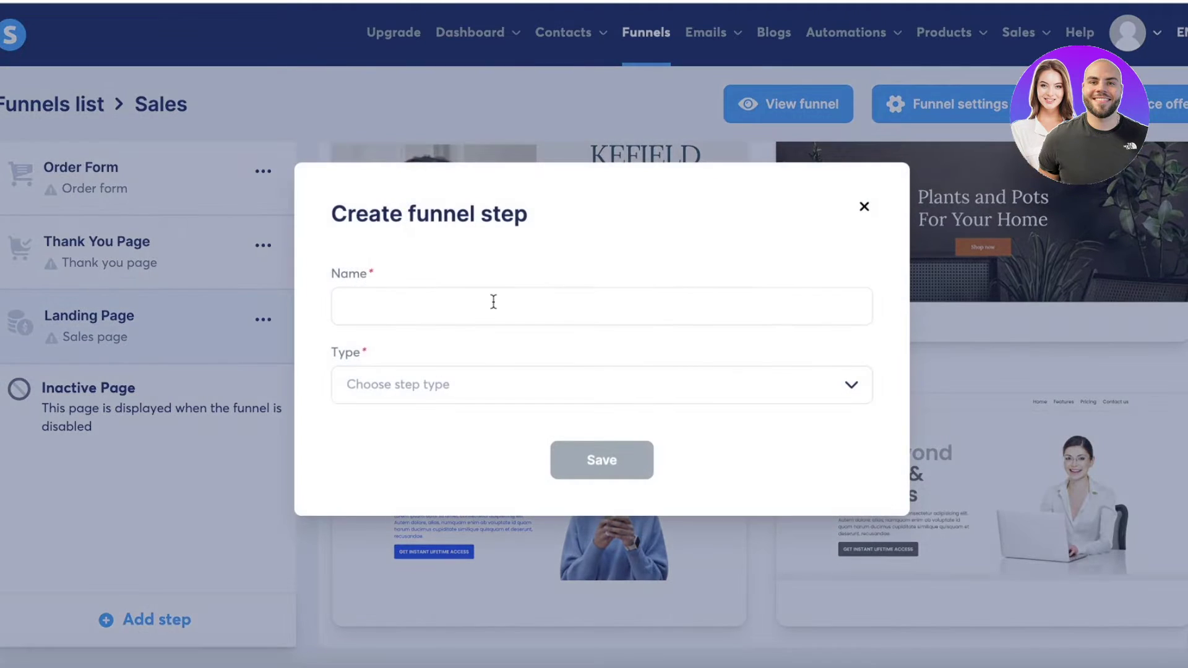
{"action": "left_click", "coordinate": [495, 302]}
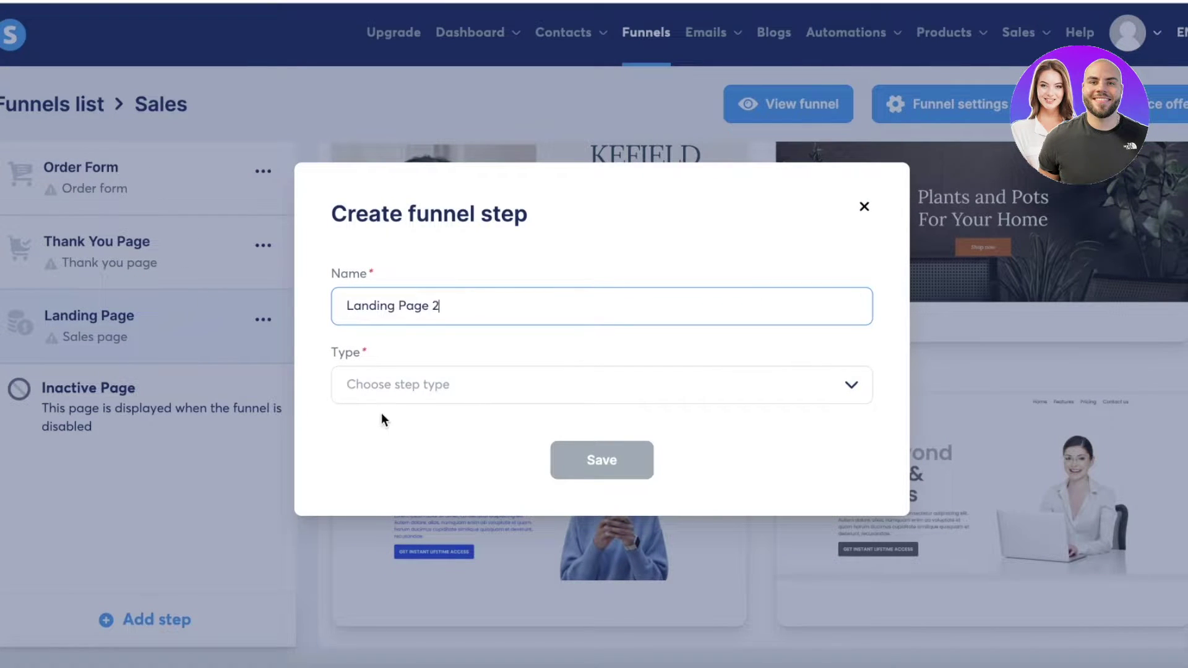
{"action": "left_click", "coordinate": [387, 389]}
{"action": "scroll", "coordinate": [424, 483], "scroll_direction": "down", "scroll_amount": 2}
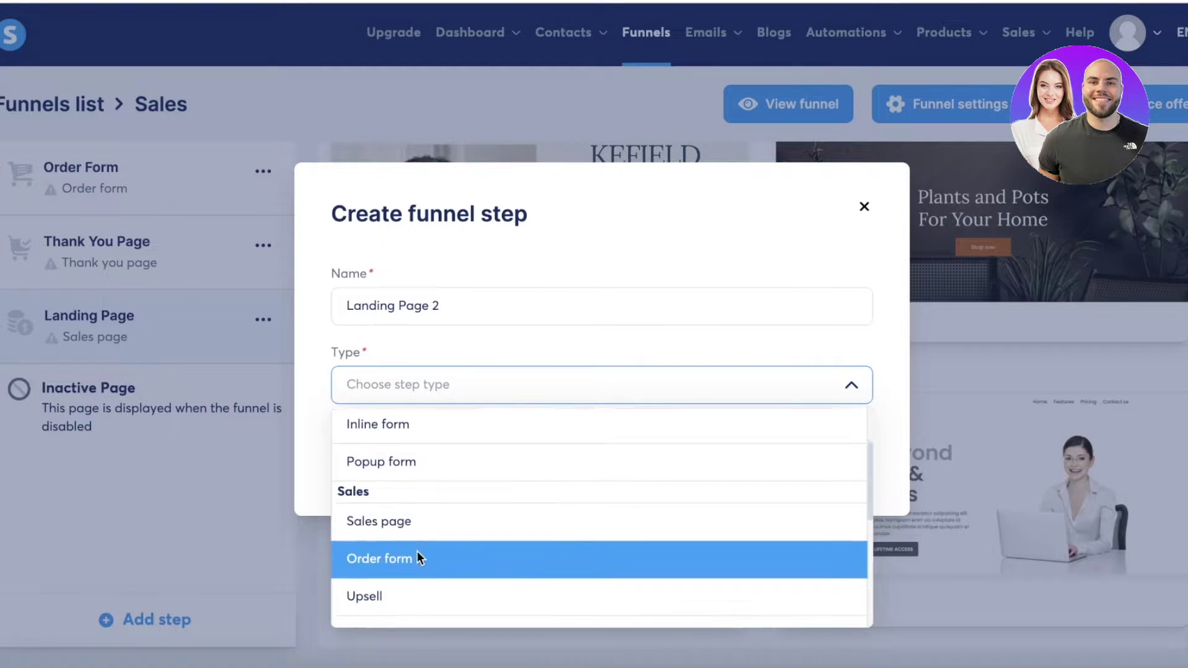
{"action": "scroll", "coordinate": [418, 553], "scroll_direction": "down", "scroll_amount": 4}
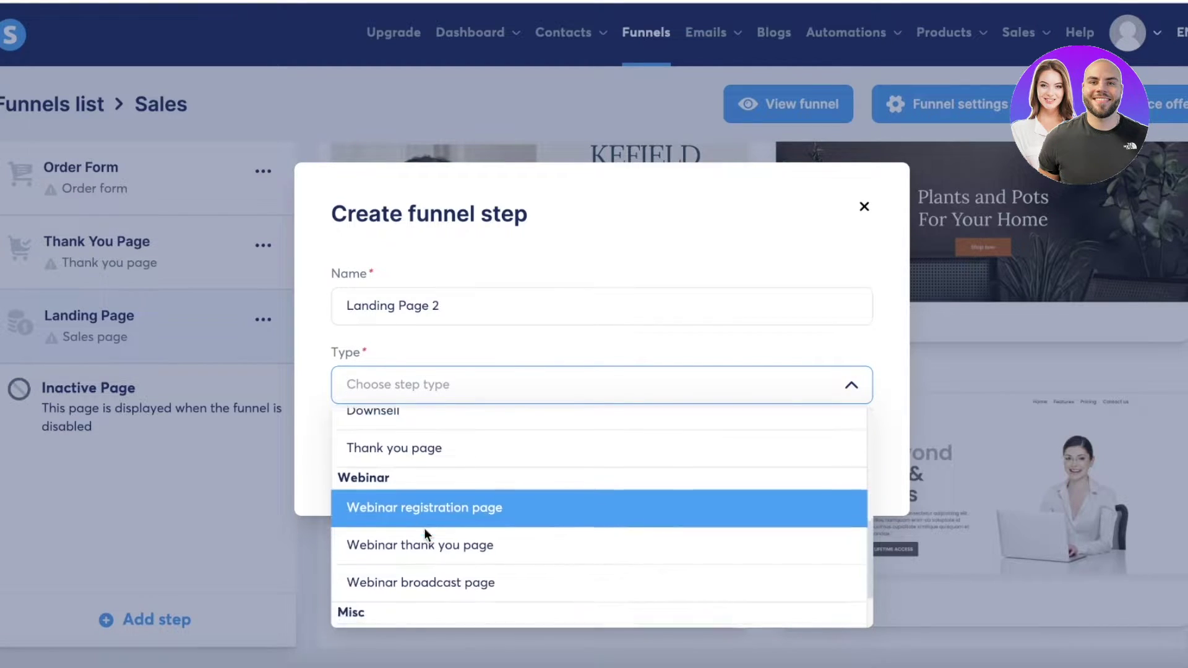
{"action": "scroll", "coordinate": [428, 533], "scroll_direction": "down", "scroll_amount": 2}
{"action": "left_click", "coordinate": [427, 568]}
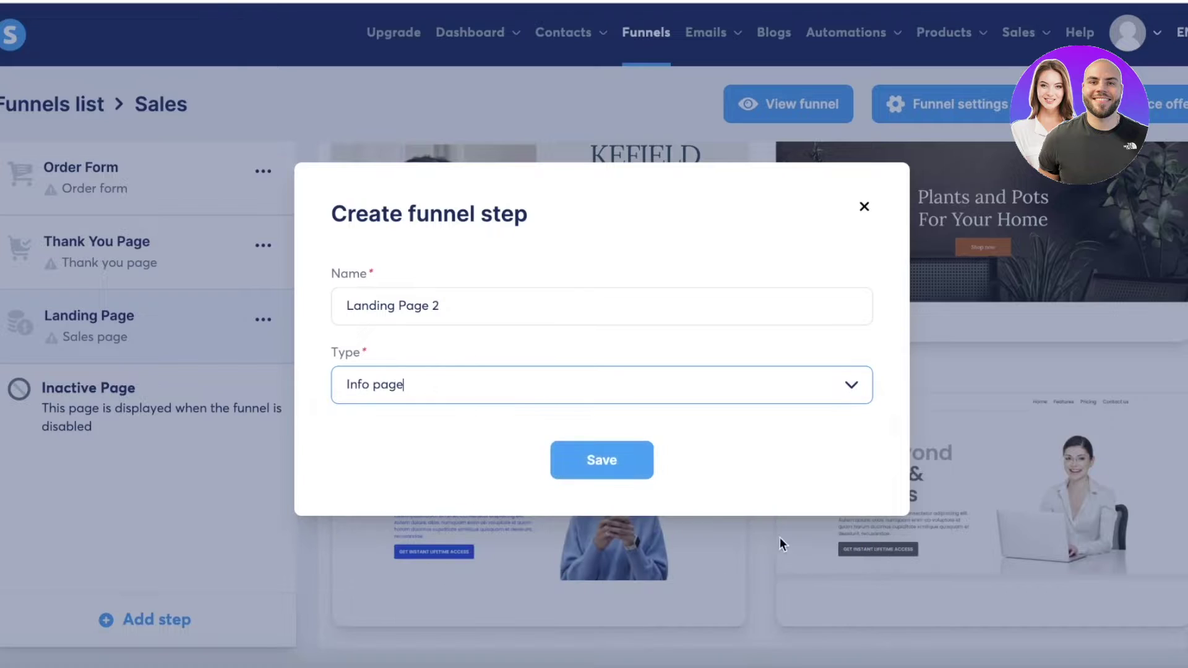
{"action": "left_click", "coordinate": [623, 462]}
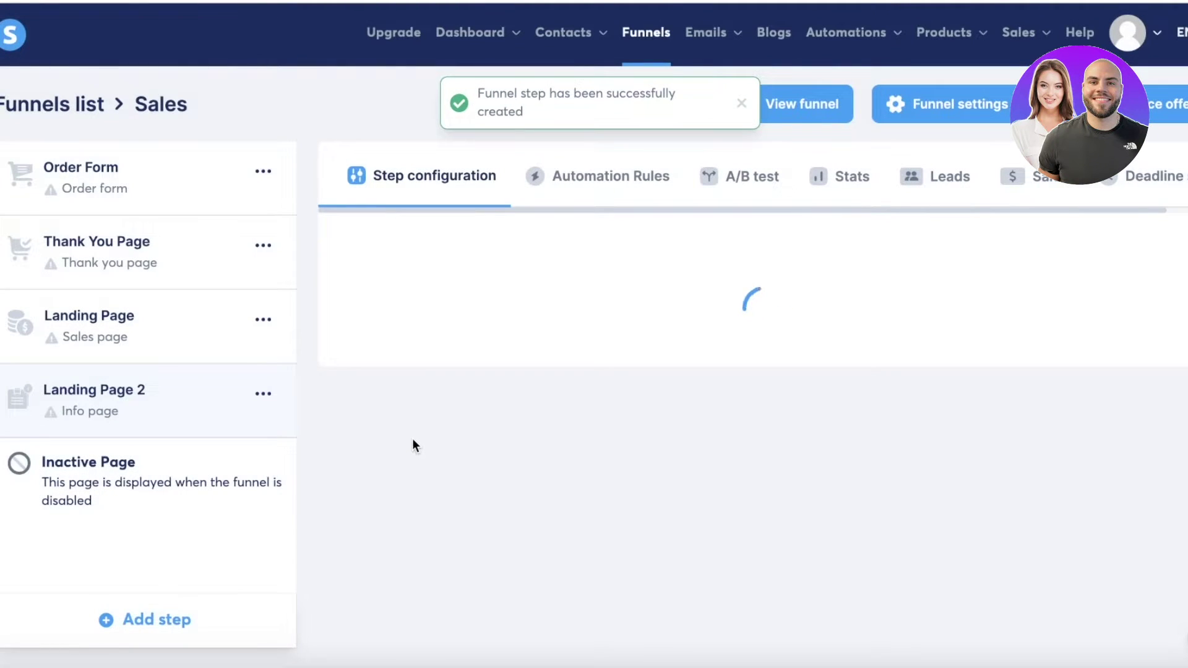
{"action": "scroll", "coordinate": [1001, 310], "scroll_direction": "down", "scroll_amount": 5}
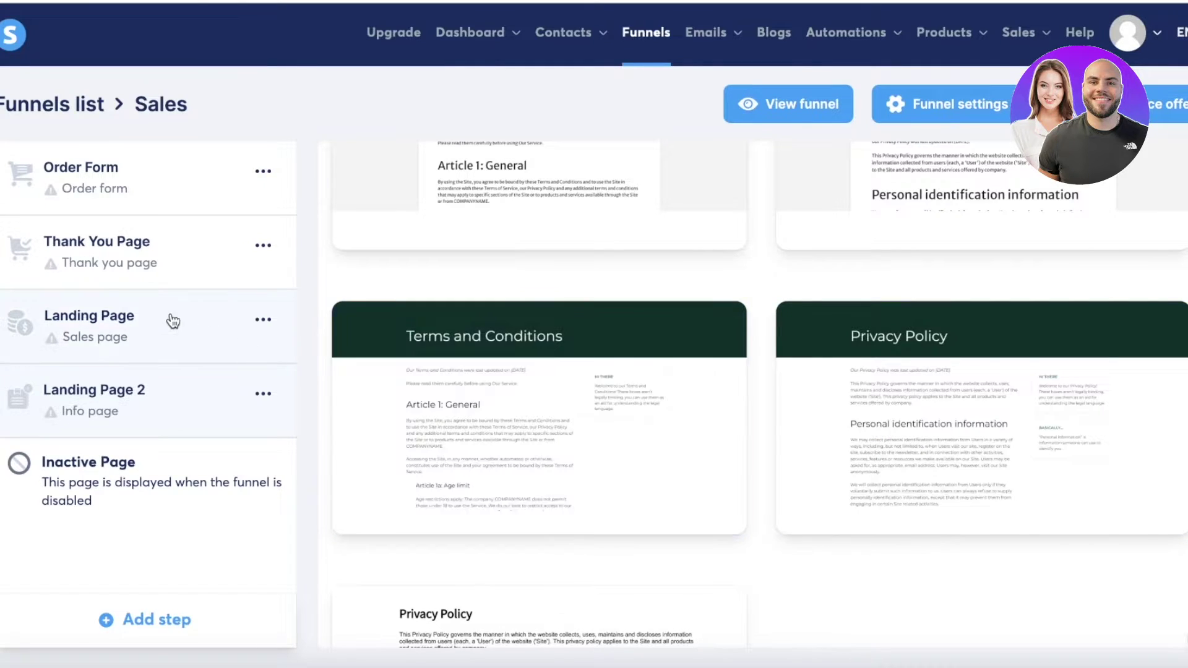
{"action": "left_click", "coordinate": [174, 320]}
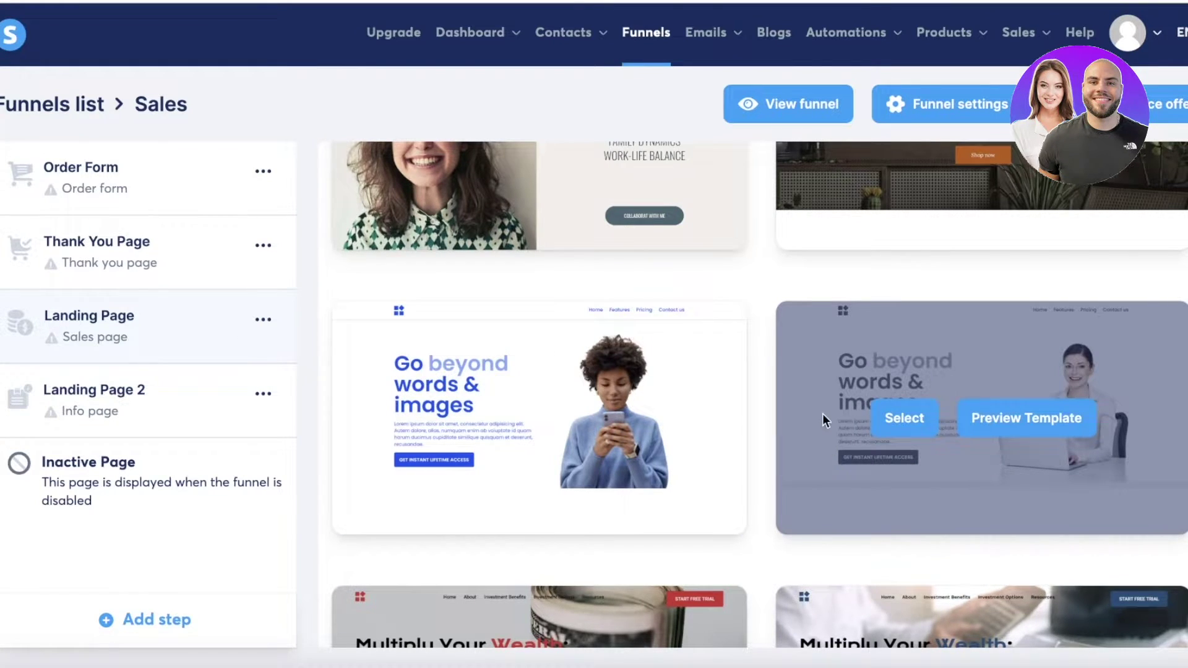
{"action": "scroll", "coordinate": [619, 402], "scroll_direction": "up", "scroll_amount": 15}
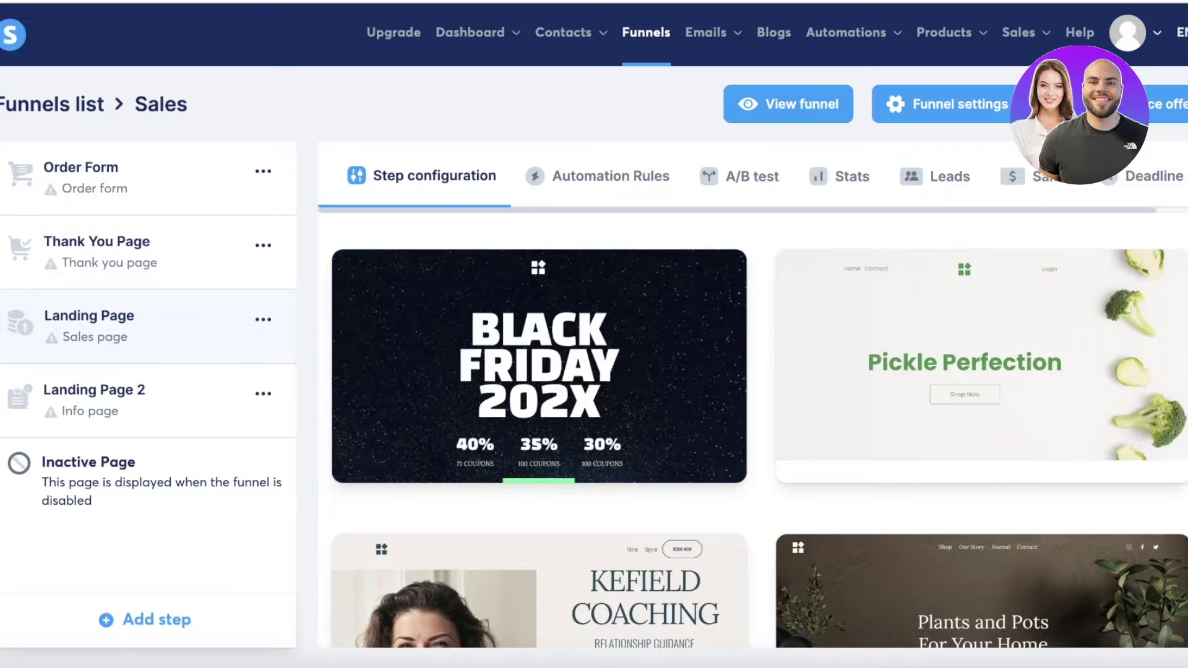
{"action": "scroll", "coordinate": [1130, 305], "scroll_direction": "down", "scroll_amount": 4}
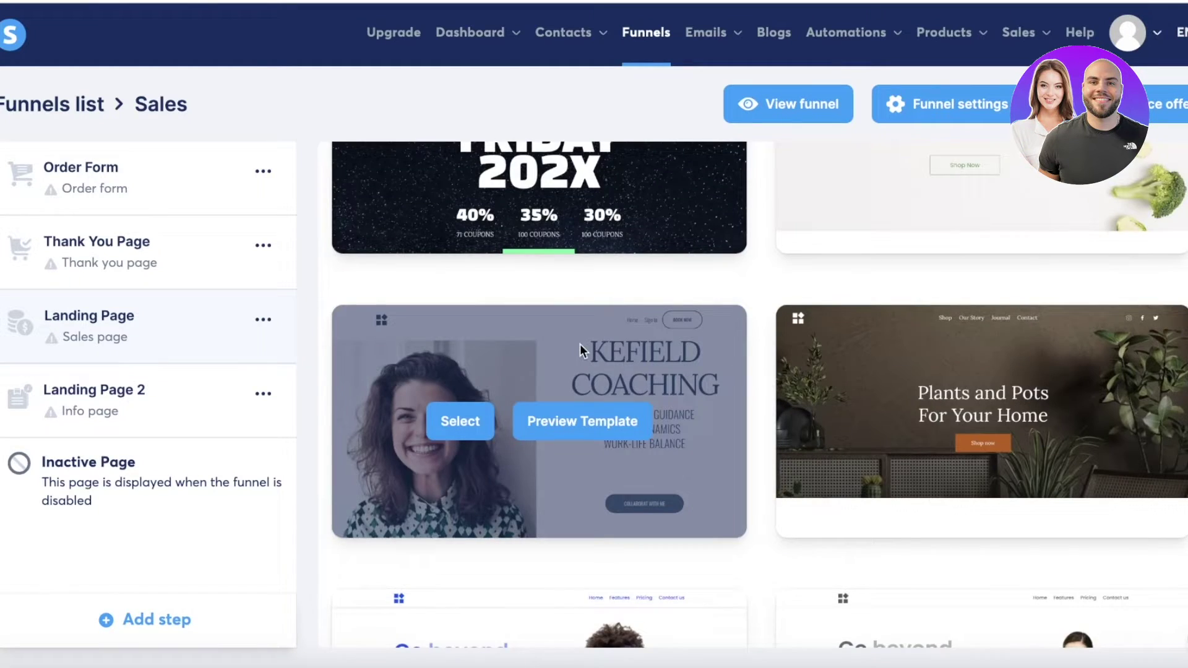
{"action": "scroll", "coordinate": [750, 358], "scroll_direction": "down", "scroll_amount": 11}
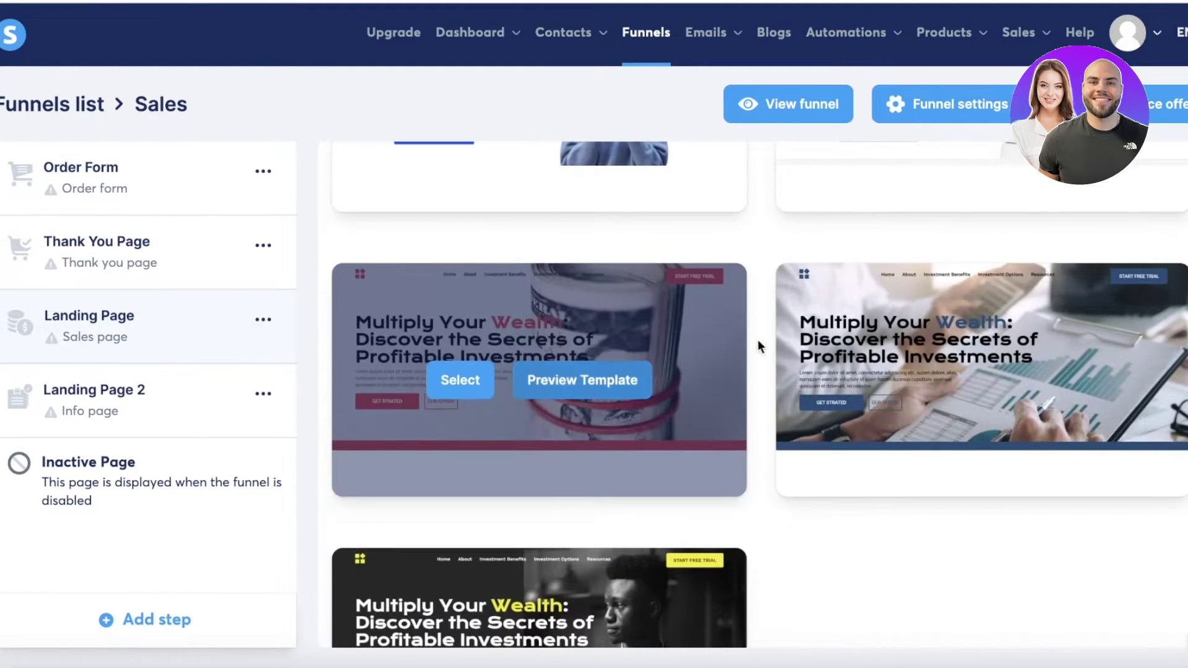
{"action": "scroll", "coordinate": [1090, 501], "scroll_direction": "down", "scroll_amount": 3}
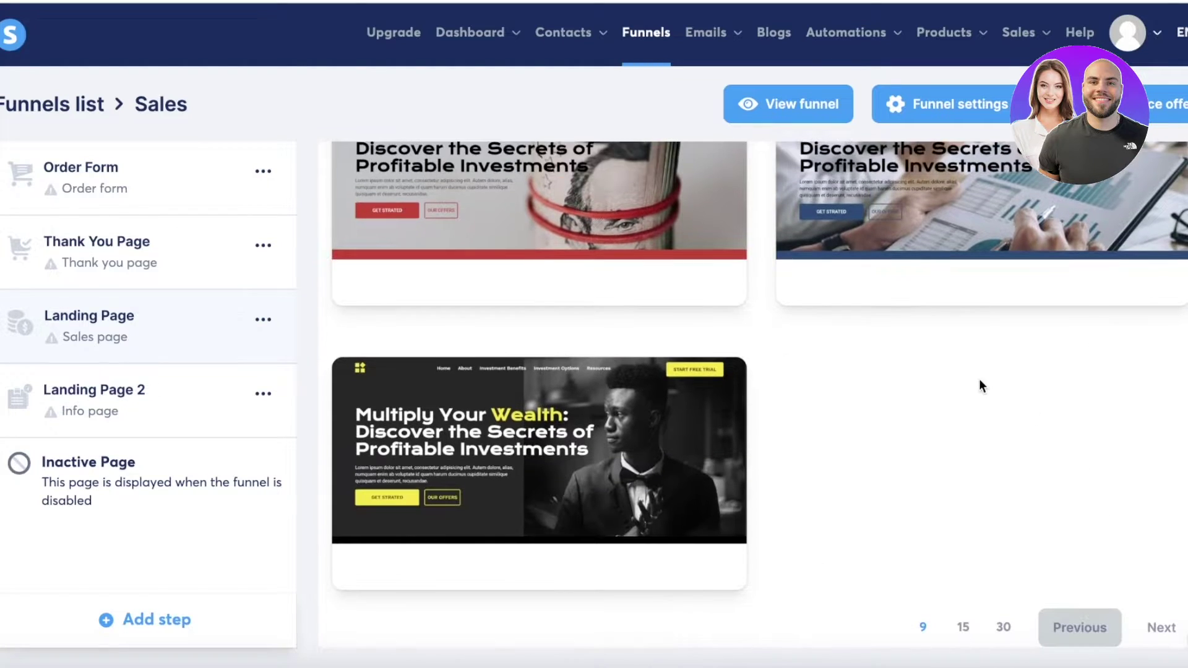
{"action": "scroll", "coordinate": [980, 385], "scroll_direction": "up", "scroll_amount": 15}
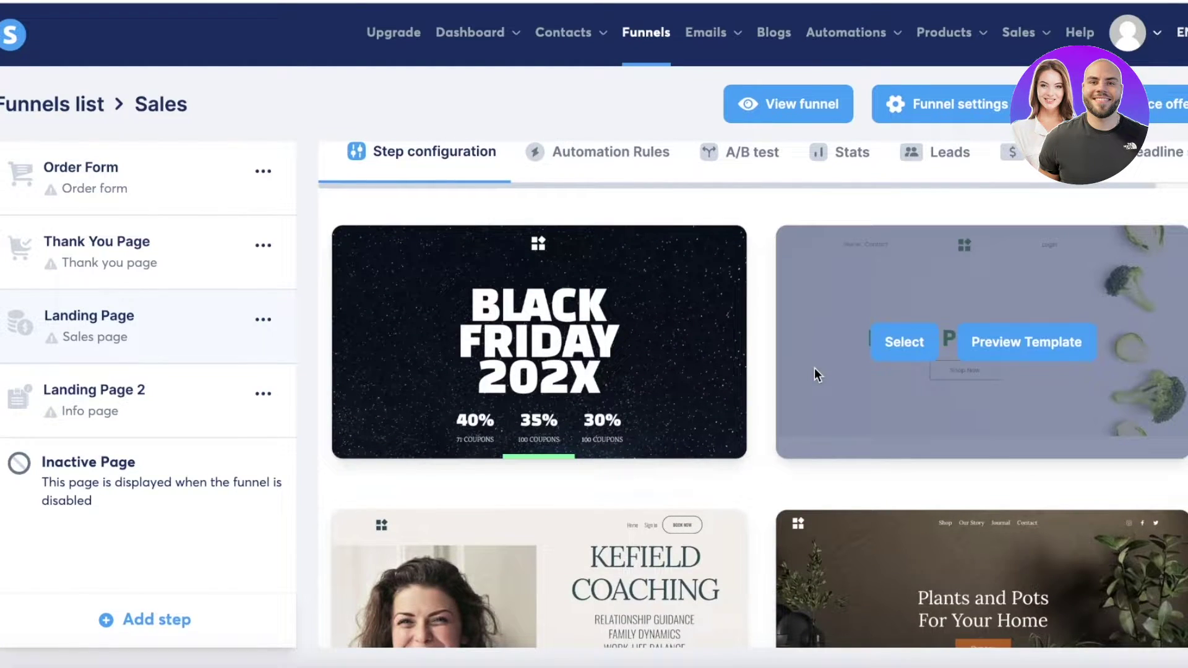
{"action": "scroll", "coordinate": [929, 272], "scroll_direction": "down", "scroll_amount": 3}
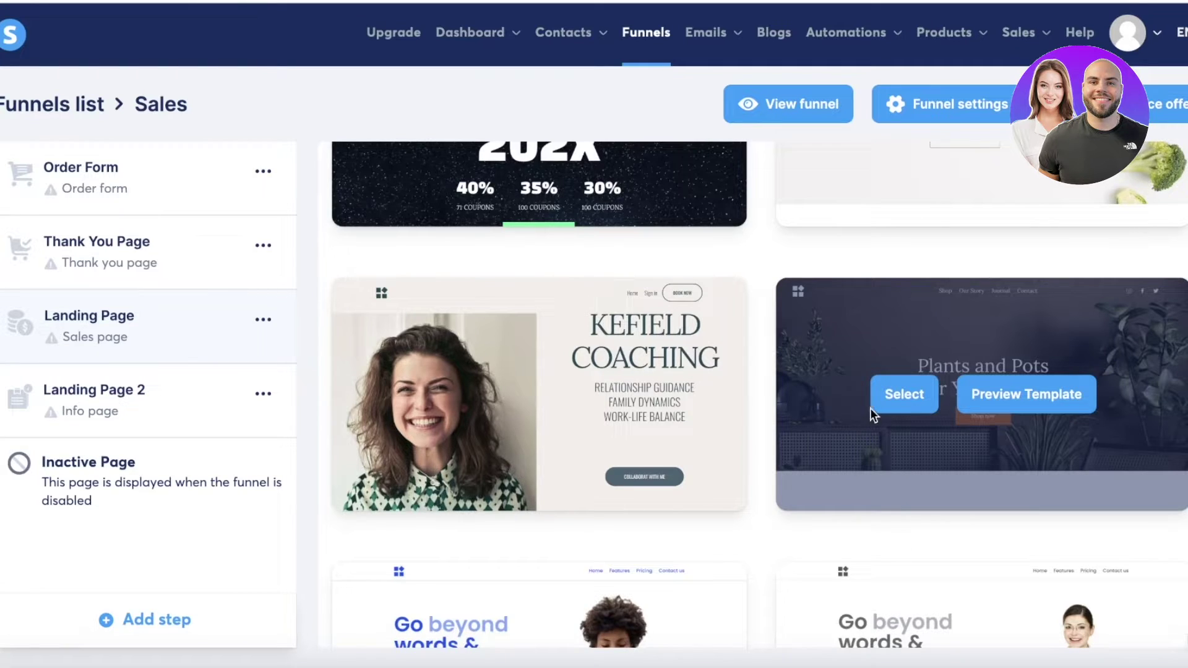
Apply the Kefield Coaching template and change the URL path to saleslandingpage
{"action": "left_click", "coordinate": [471, 394]}
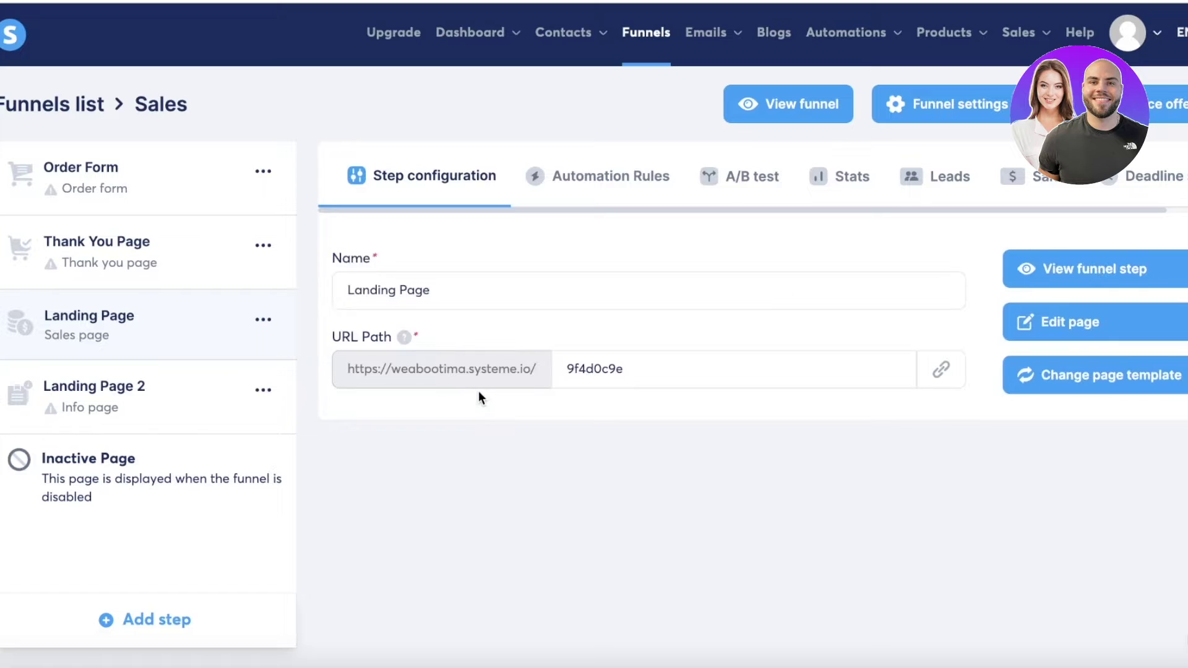
{"action": "left_click", "coordinate": [438, 296]}
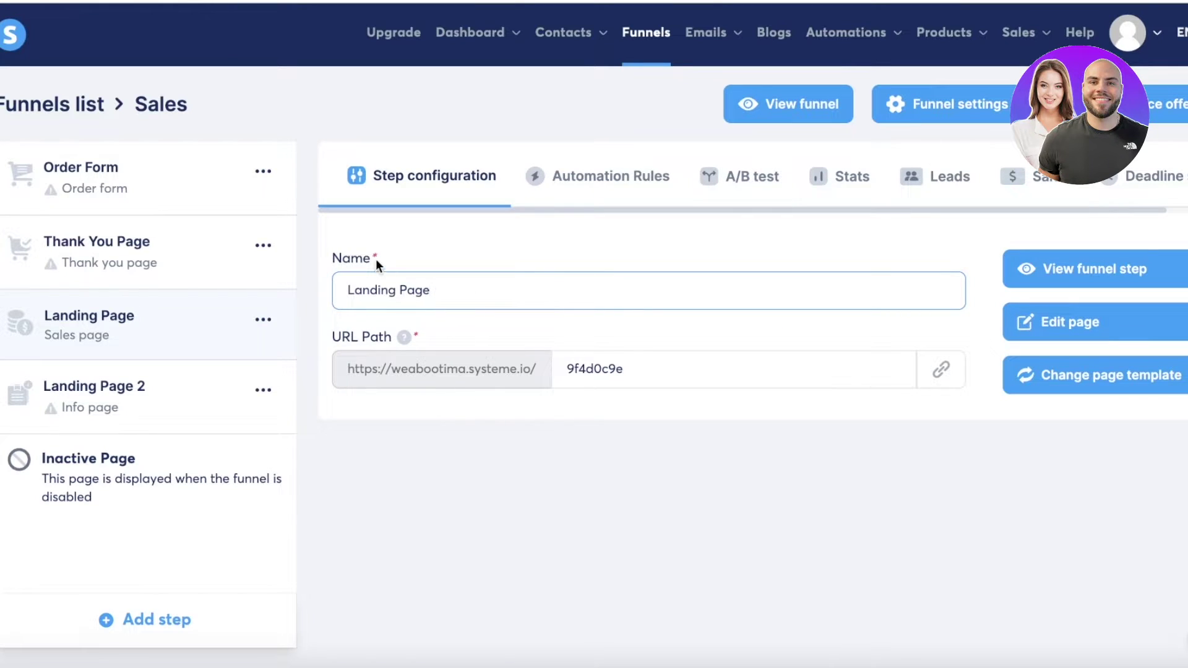
{"action": "double_click", "coordinate": [579, 369]}
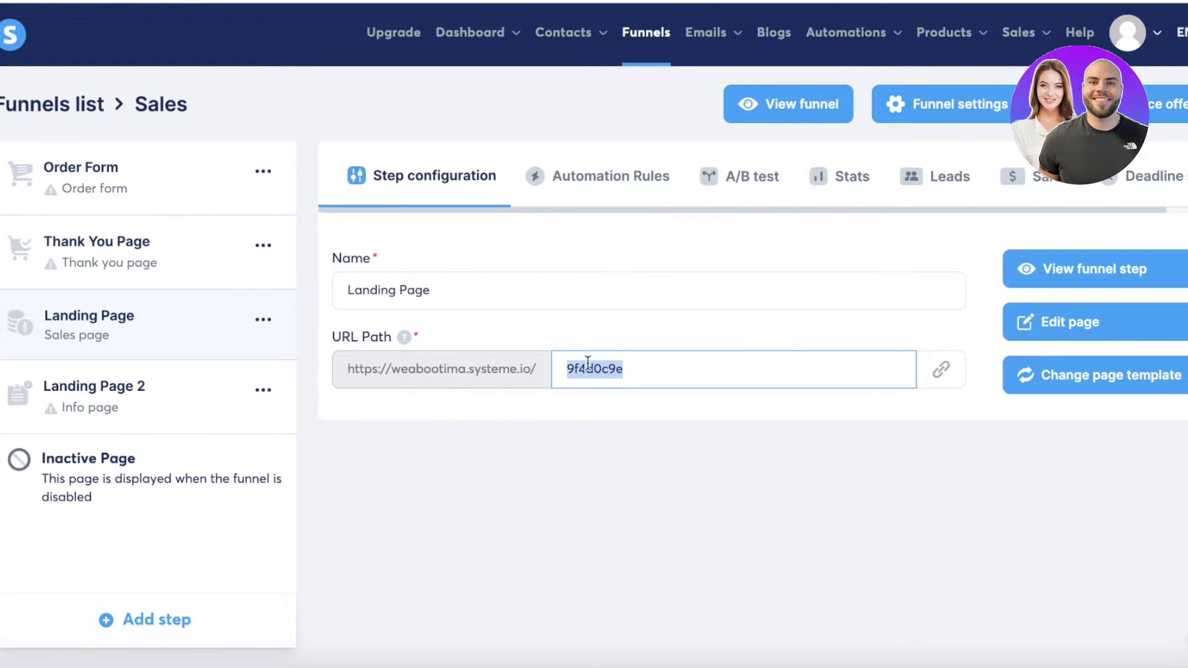
{"action": "type", "text": "L"}
{"action": "type", "text": "saleslandingpage"}
{"action": "left_click", "coordinate": [1073, 331]}
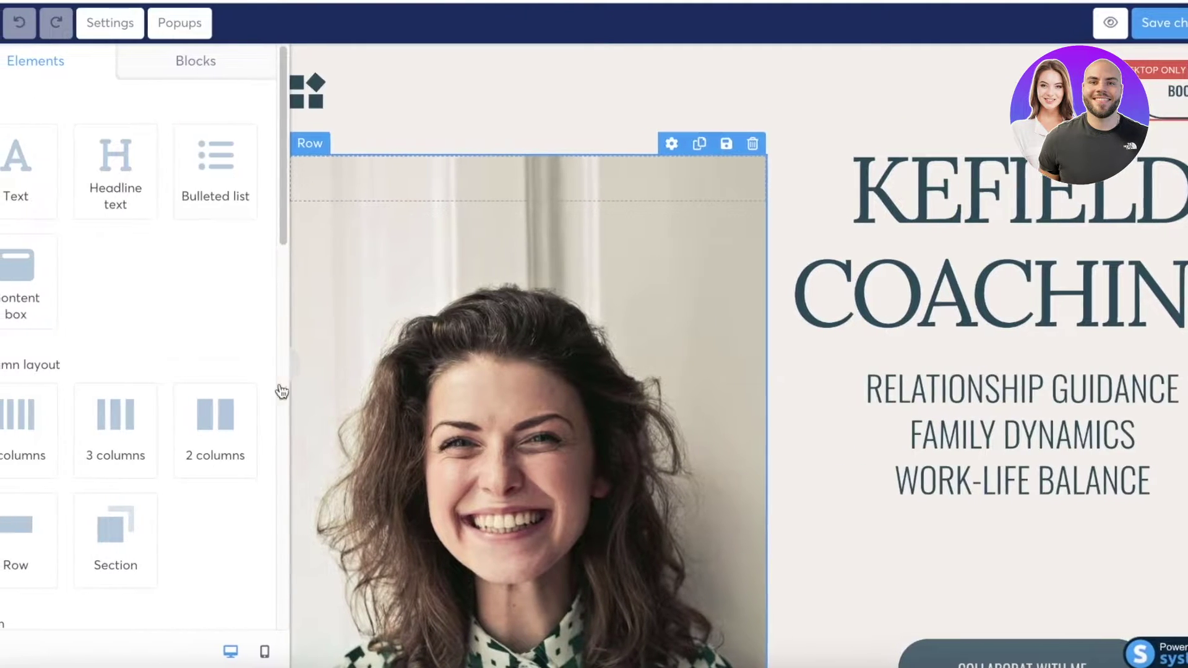
Select the Kefield Coaching header logo and remove its image file
{"action": "scroll", "coordinate": [951, 301], "scroll_direction": "down", "scroll_amount": 10}
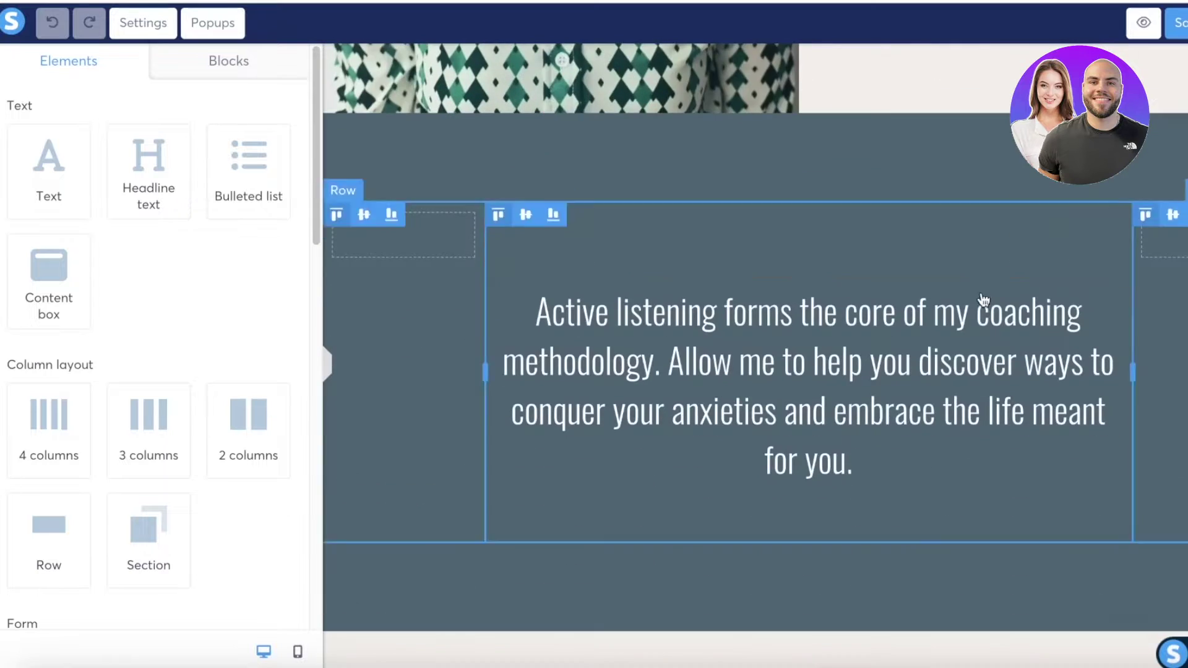
{"action": "scroll", "coordinate": [984, 301], "scroll_direction": "up", "scroll_amount": 10}
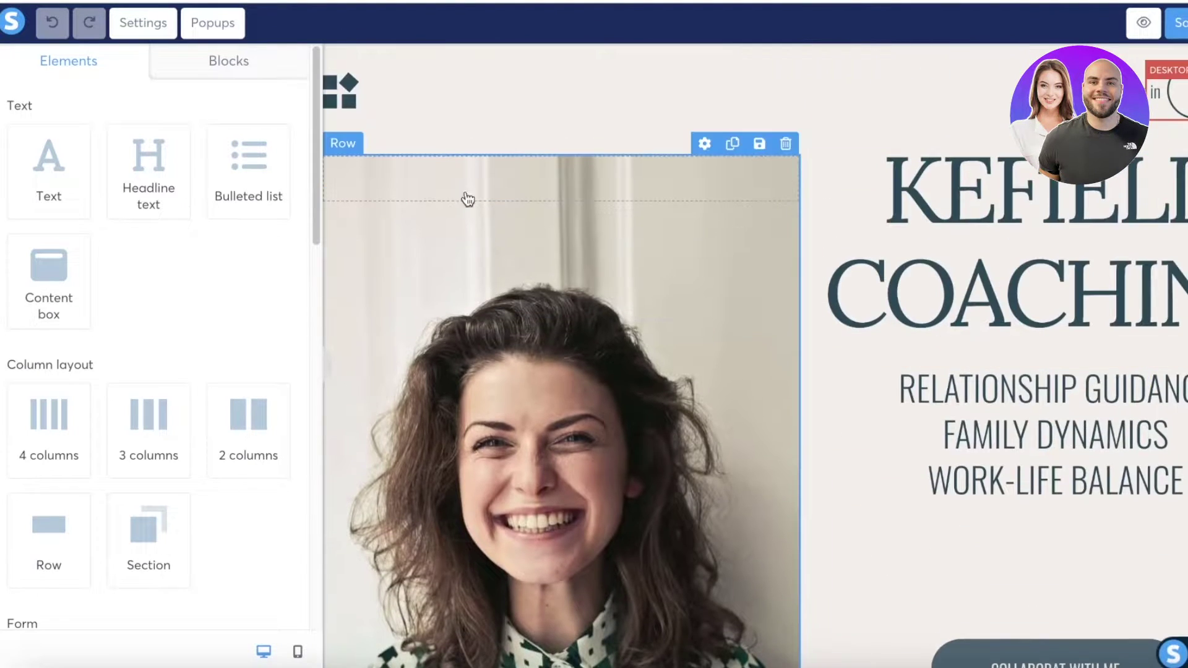
{"action": "left_click", "coordinate": [419, 85]}
{"action": "key", "text": "Escape"}
{"action": "scroll", "coordinate": [621, 360], "scroll_direction": "down", "scroll_amount": 6}
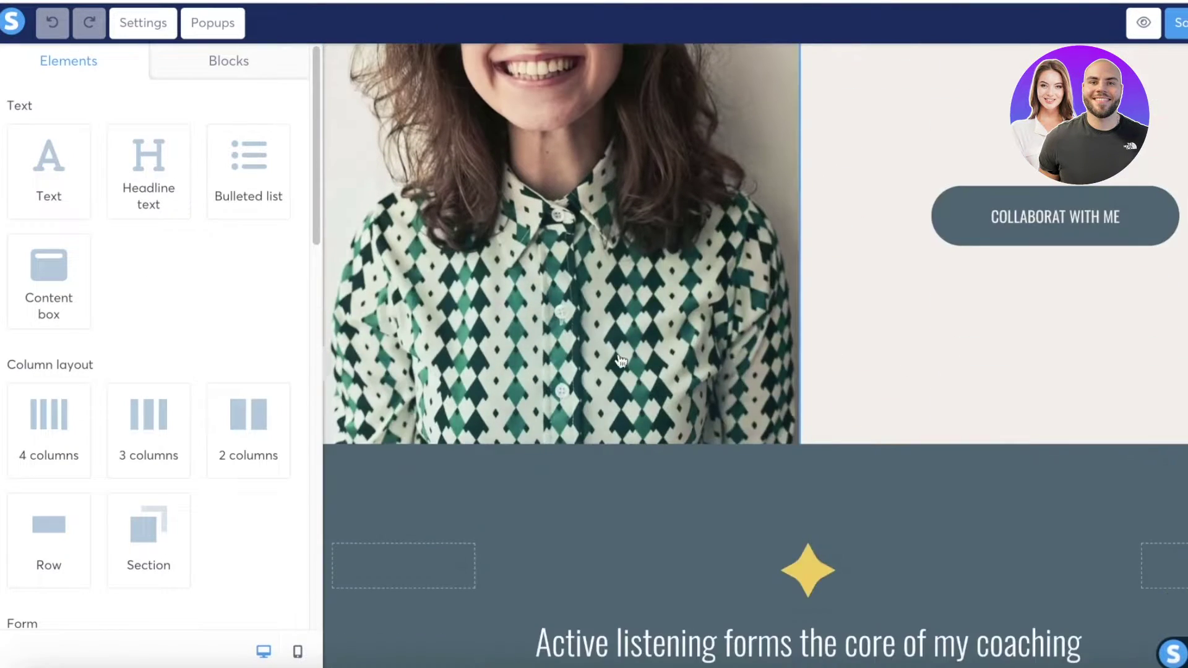
{"action": "scroll", "coordinate": [621, 360], "scroll_direction": "up", "scroll_amount": 6}
{"action": "left_click", "coordinate": [588, 101]}
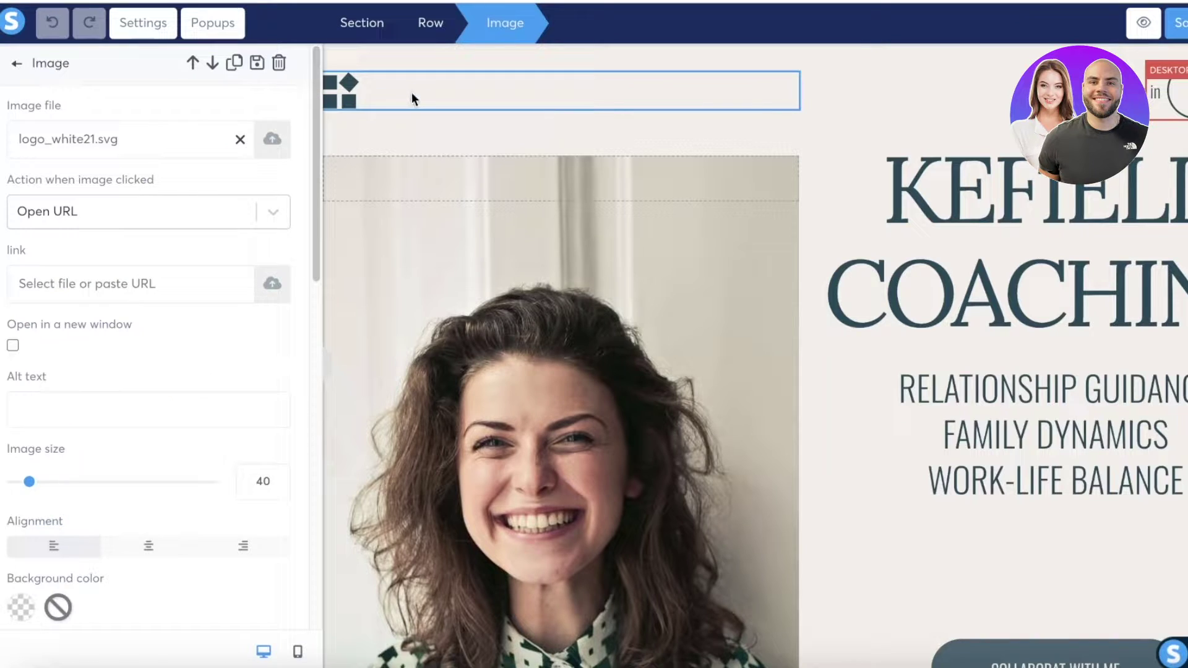
{"action": "key", "text": "Escape"}
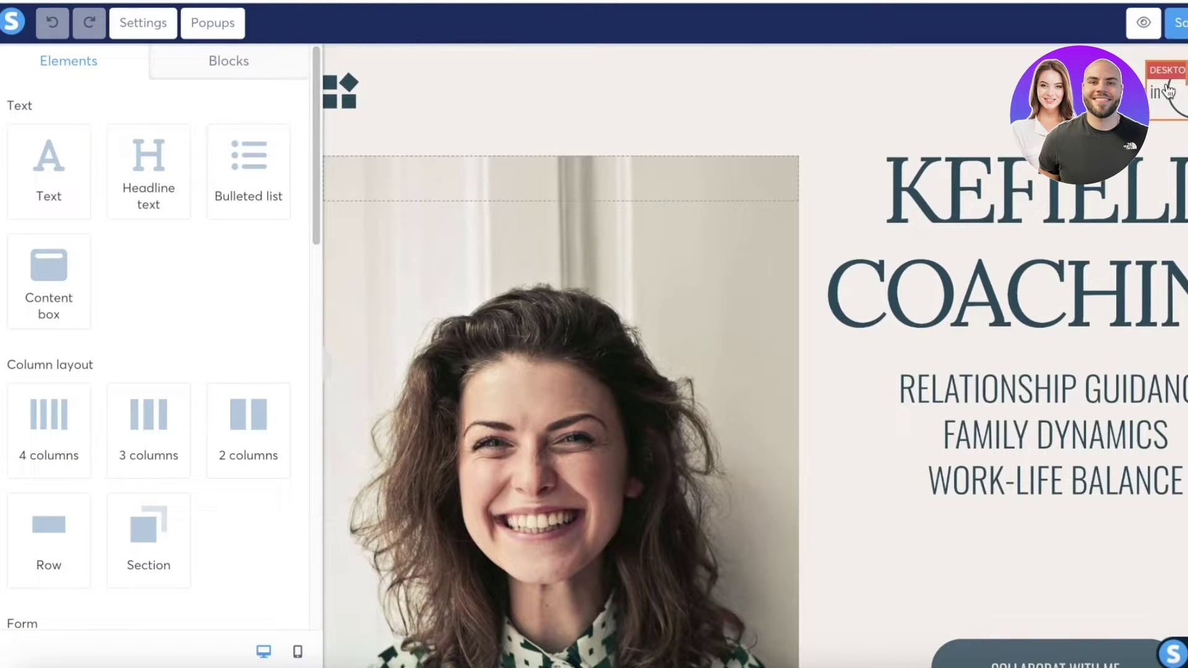
{"action": "left_click", "coordinate": [455, 108]}
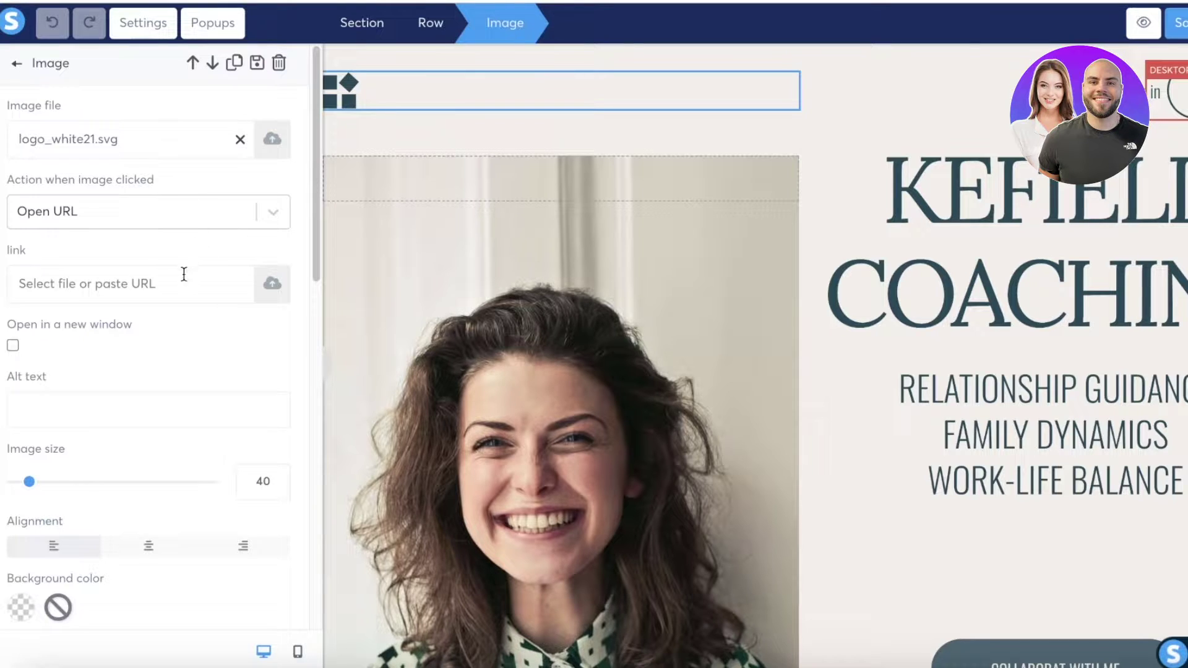
{"action": "left_click", "coordinate": [241, 140]}
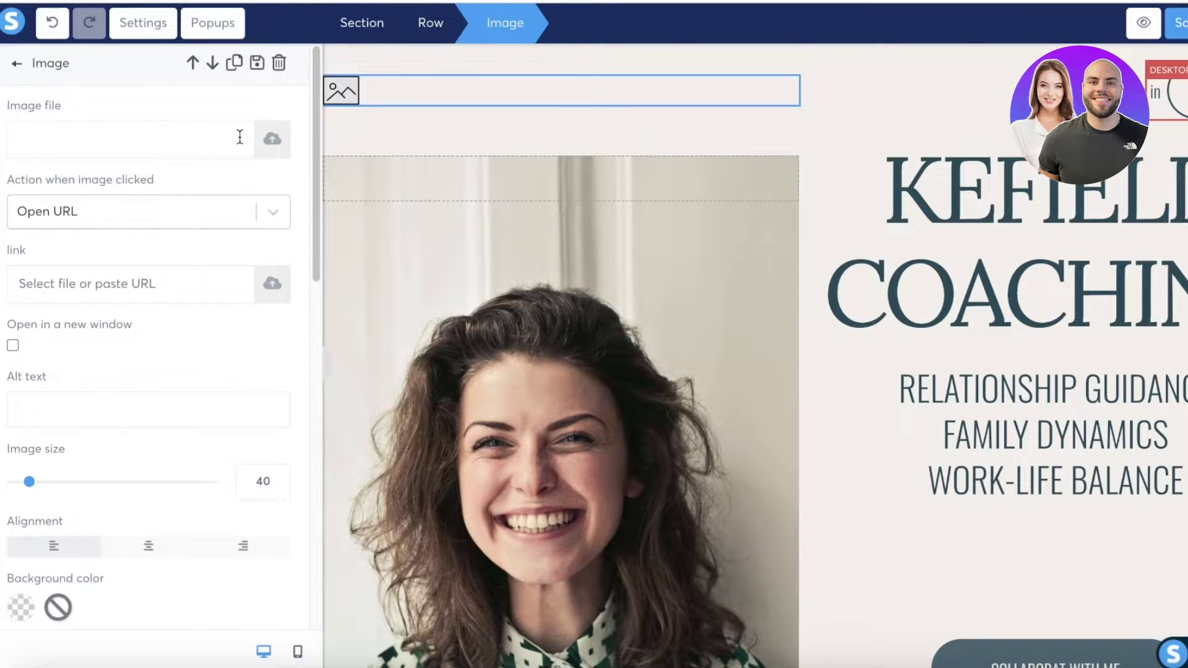
Keep the image click action as Open URL and enlarge the empty placeholder to size 97
{"action": "left_click", "coordinate": [126, 218]}
{"action": "left_click", "coordinate": [122, 219]}
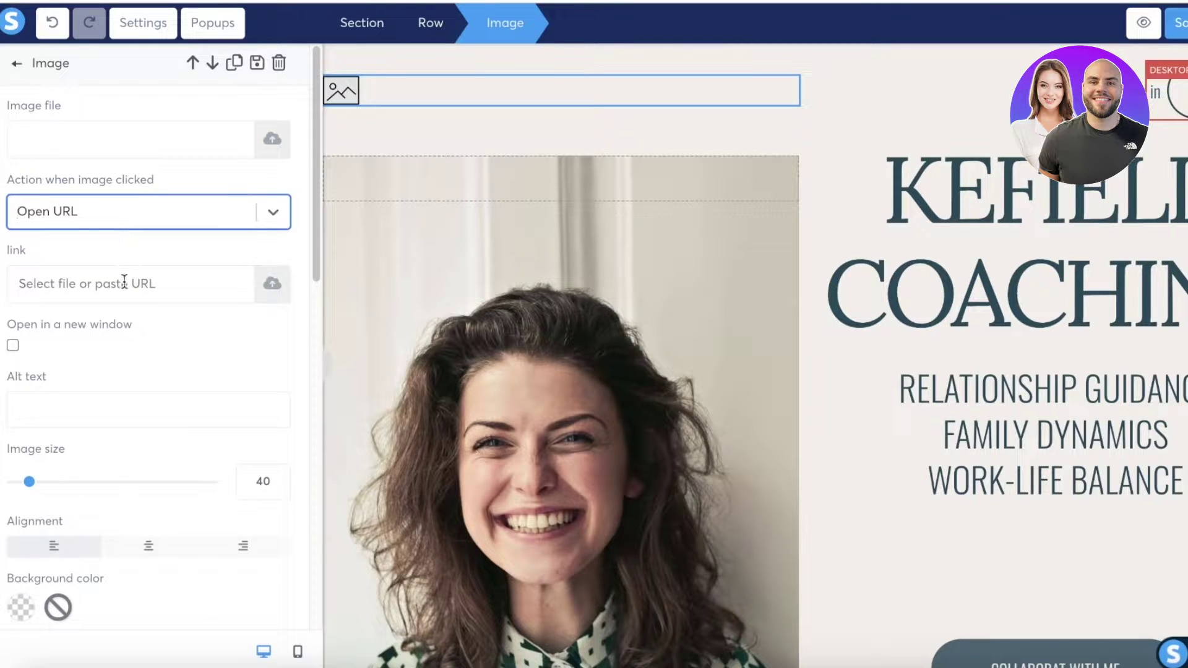
{"action": "key", "text": "Escape"}
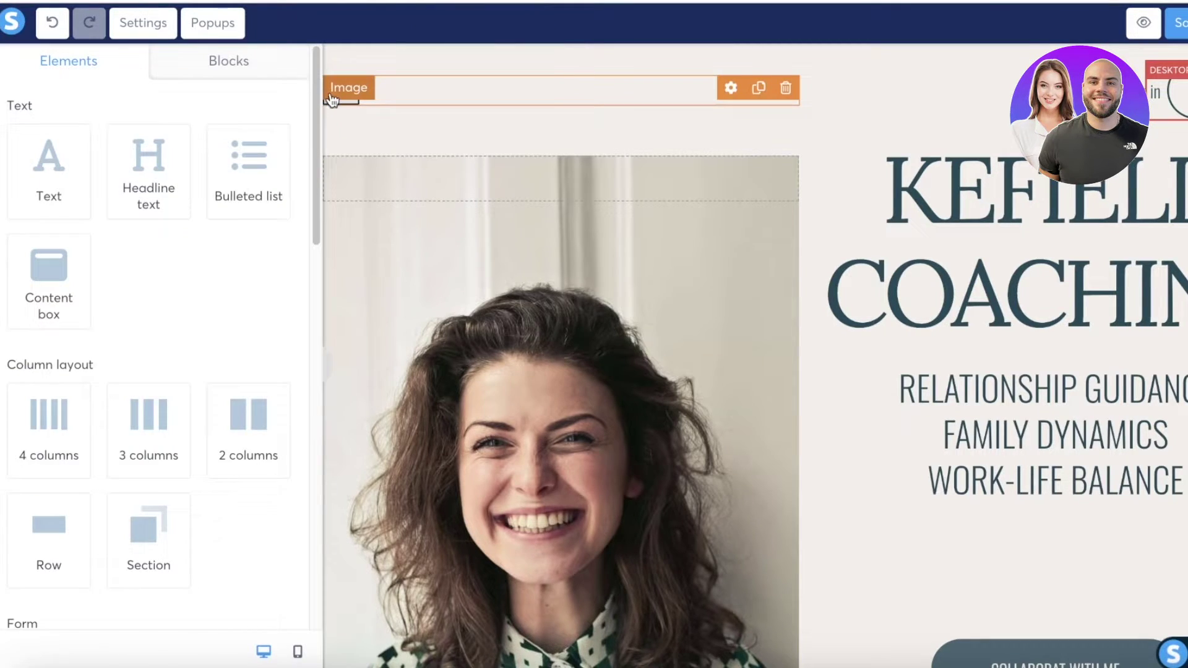
{"action": "left_click", "coordinate": [334, 99]}
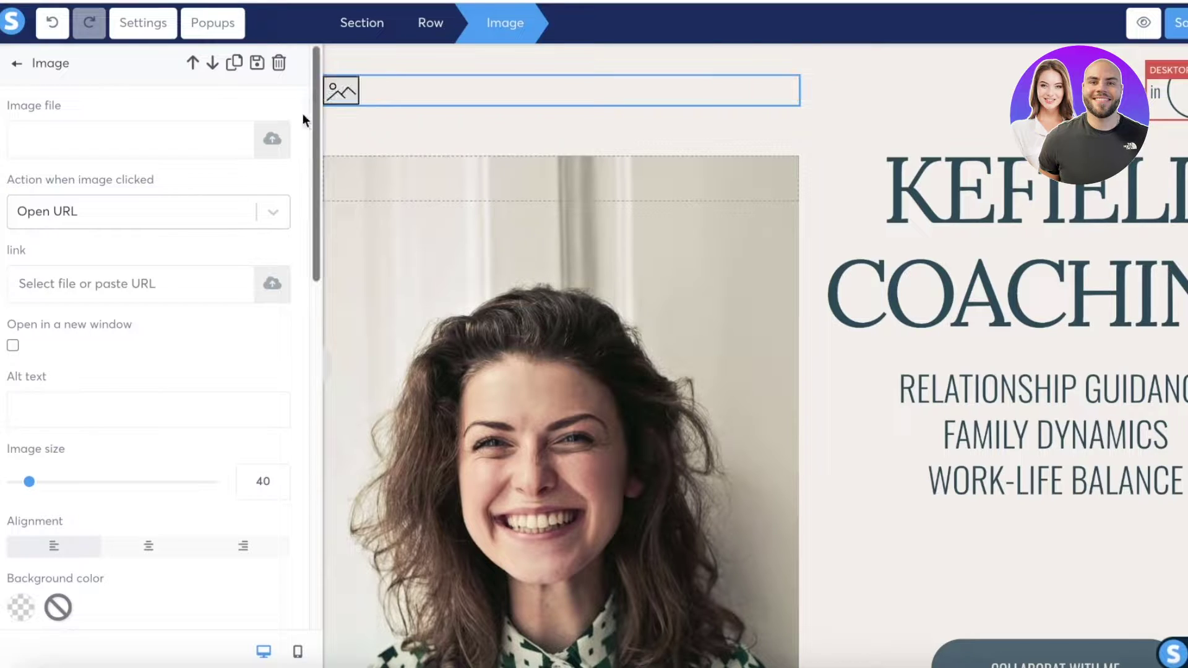
{"action": "left_click", "coordinate": [31, 600]}
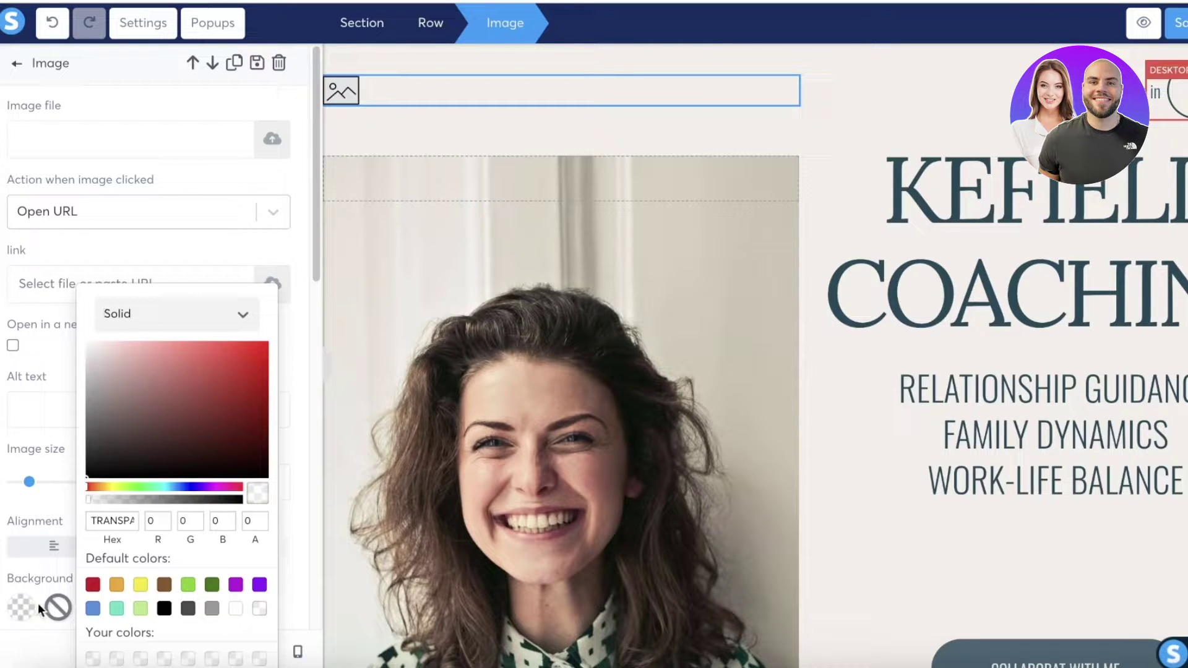
{"action": "left_click", "coordinate": [28, 506]}
{"action": "mouse_move", "coordinate": [35, 480]}
{"action": "left_mouse_down"}
{"action": "mouse_move", "coordinate": [82, 481]}
{"action": "mouse_move", "coordinate": [51, 482]}
{"action": "left_mouse_up"}
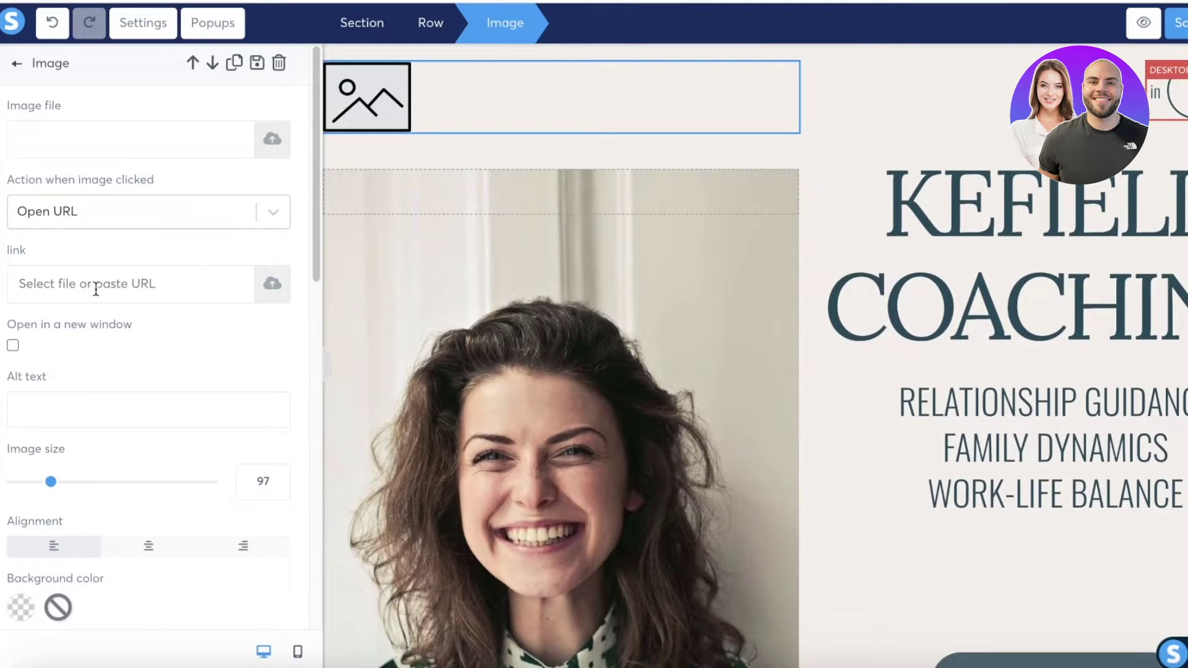
Insert the bottles image 60d1ecf874cb1_img54.webp from Your Images into the top slot, sized 90
{"action": "left_click", "coordinate": [272, 139]}
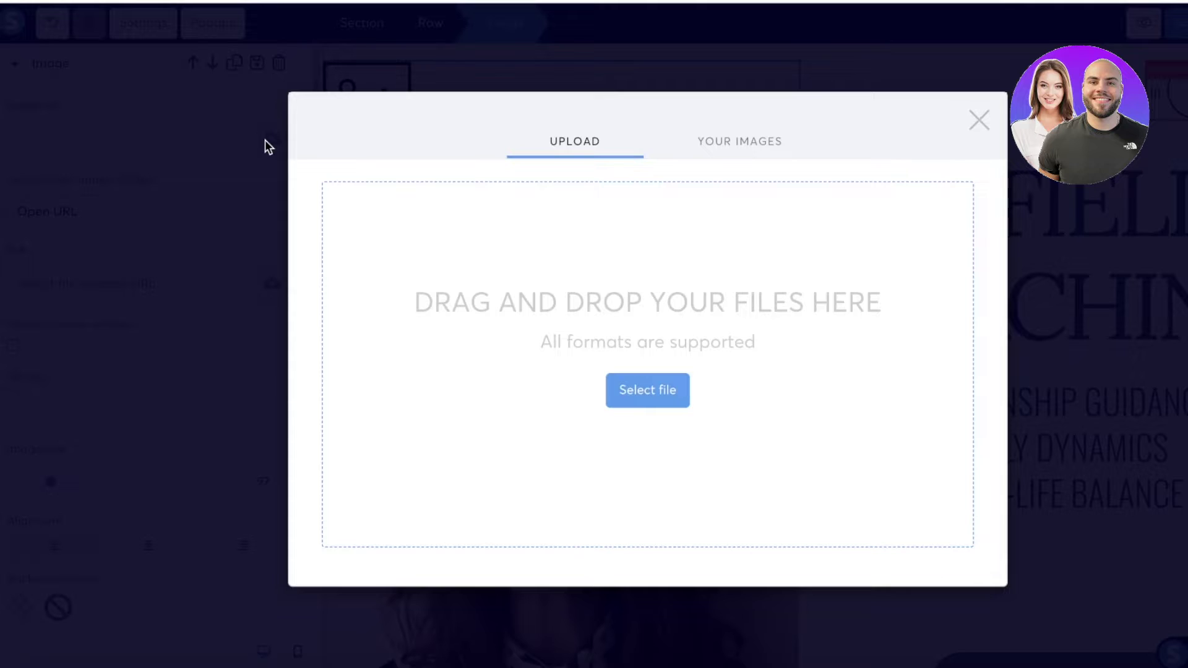
{"action": "left_click", "coordinate": [740, 146]}
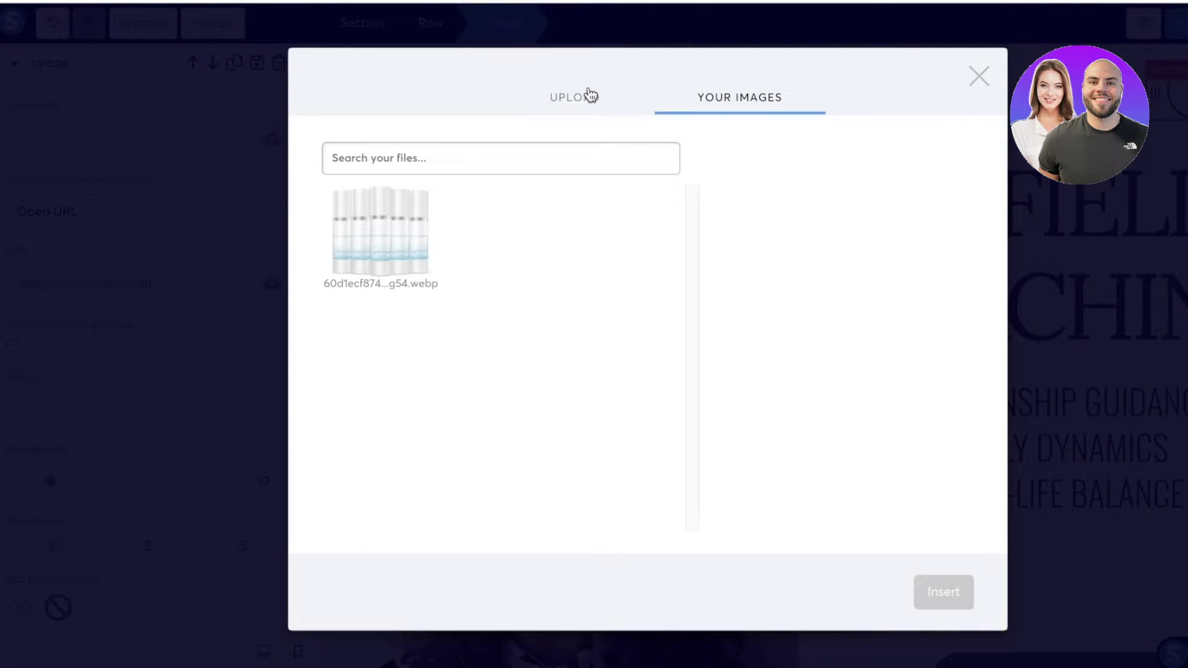
{"action": "left_click", "coordinate": [371, 235]}
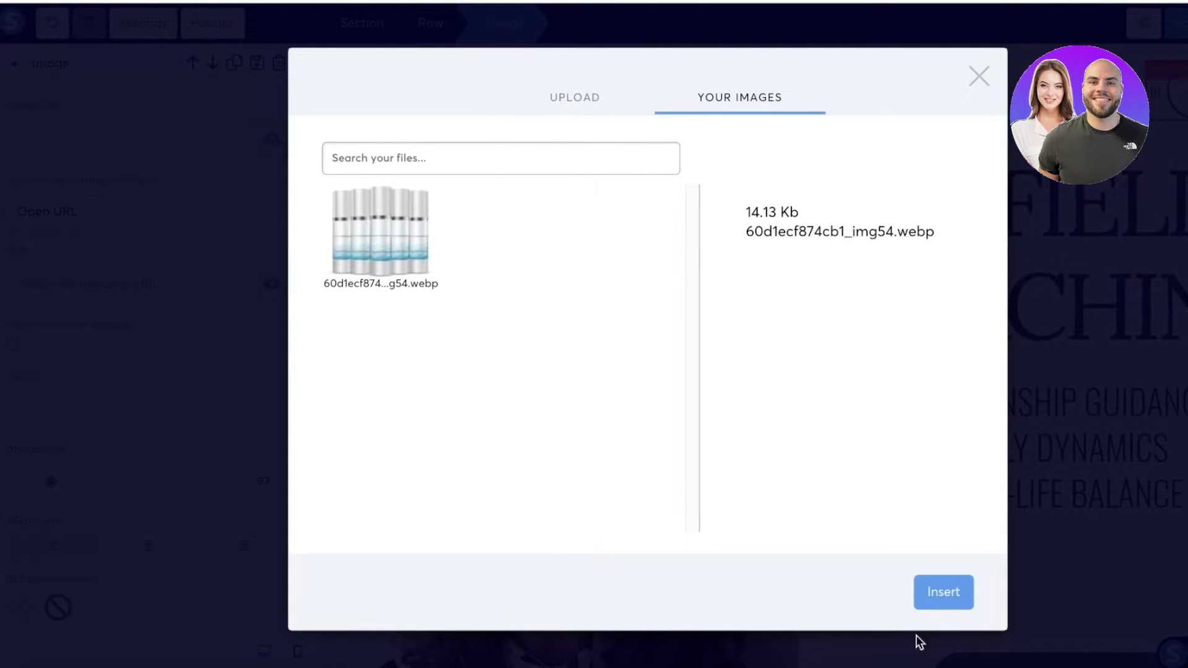
{"action": "left_click", "coordinate": [943, 593]}
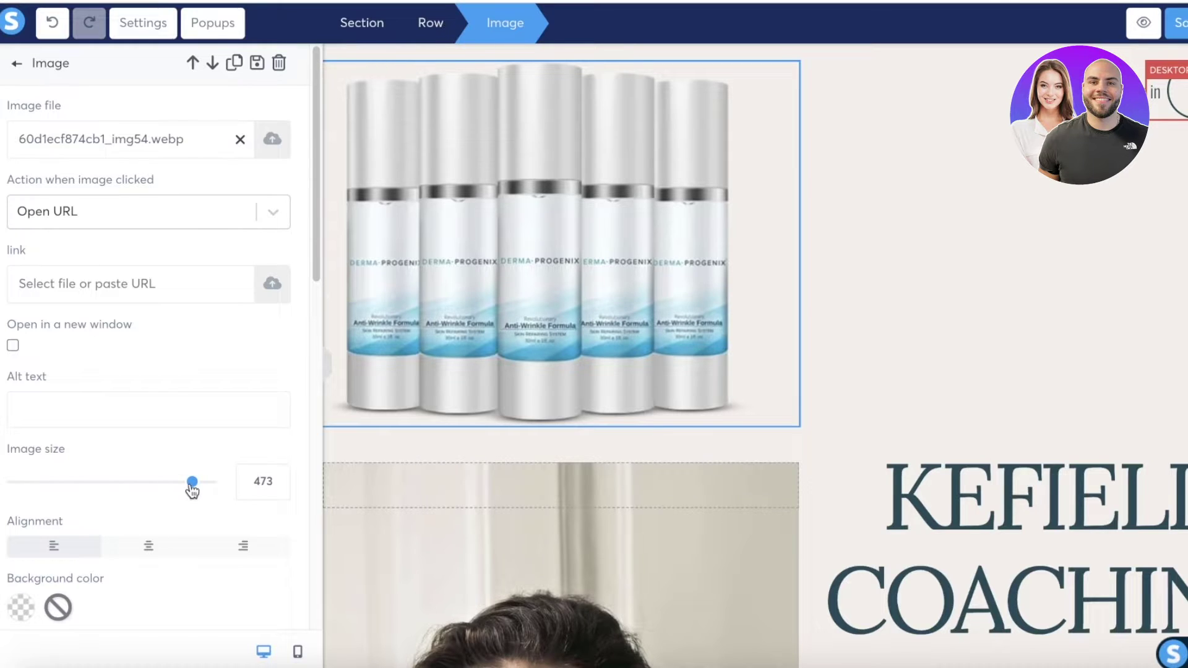
{"action": "left_click_drag", "start_coordinate": [192, 490], "coordinate": [50, 474]}
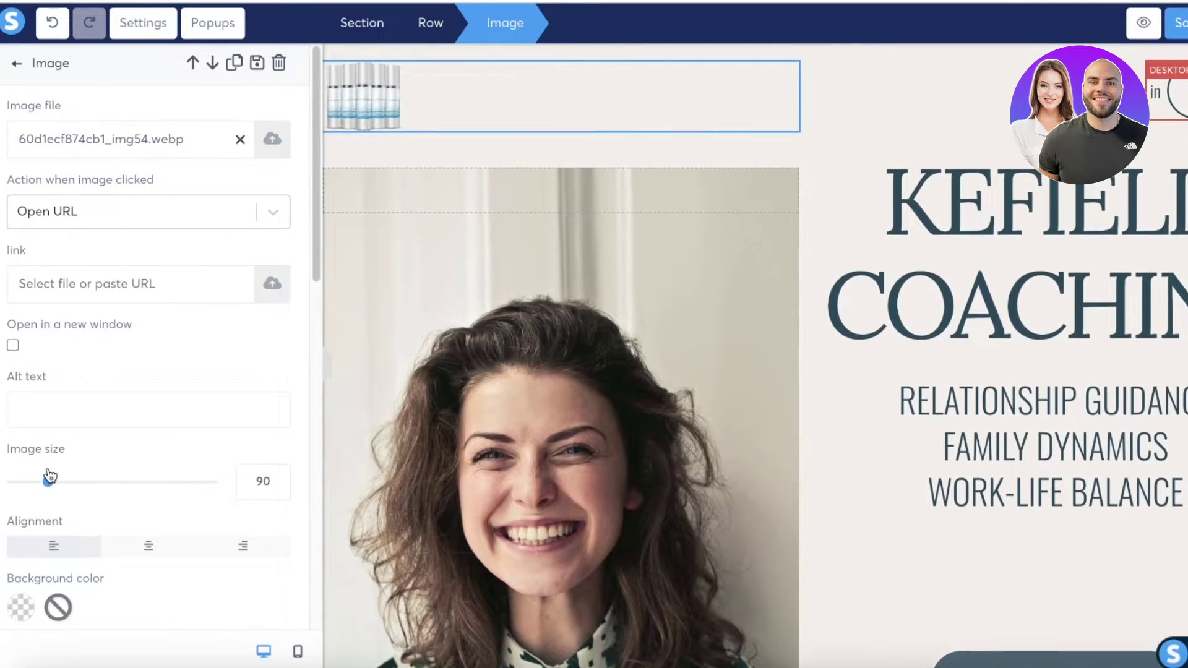
{"action": "left_click", "coordinate": [854, 92]}
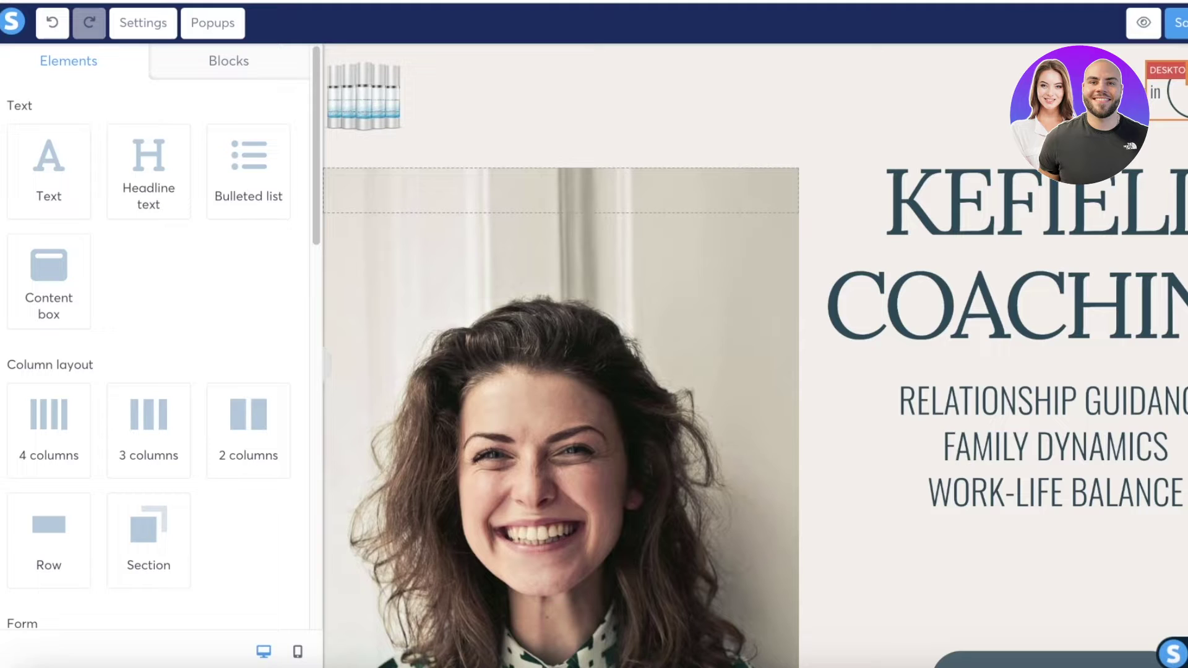
Confirm the element deletion, move the Home and Sign in menu up, and inspect the empty row's settings
{"action": "left_click", "coordinate": [793, 96]}
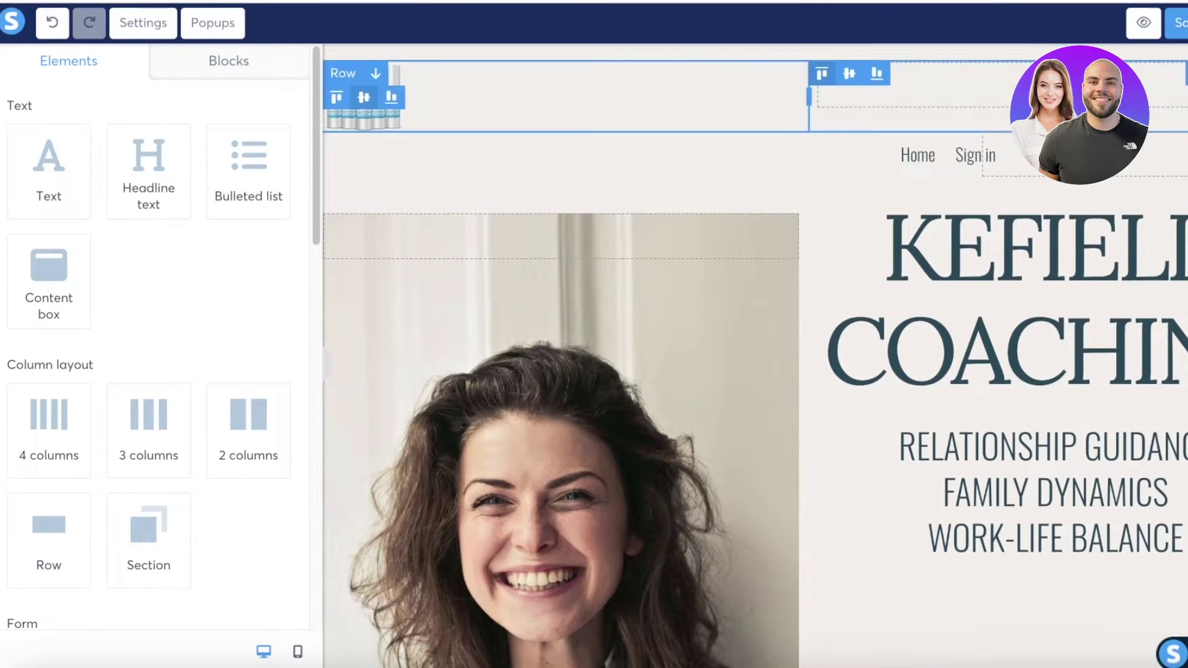
{"action": "left_click_drag", "start_coordinate": [931, 164], "coordinate": [981, 92]}
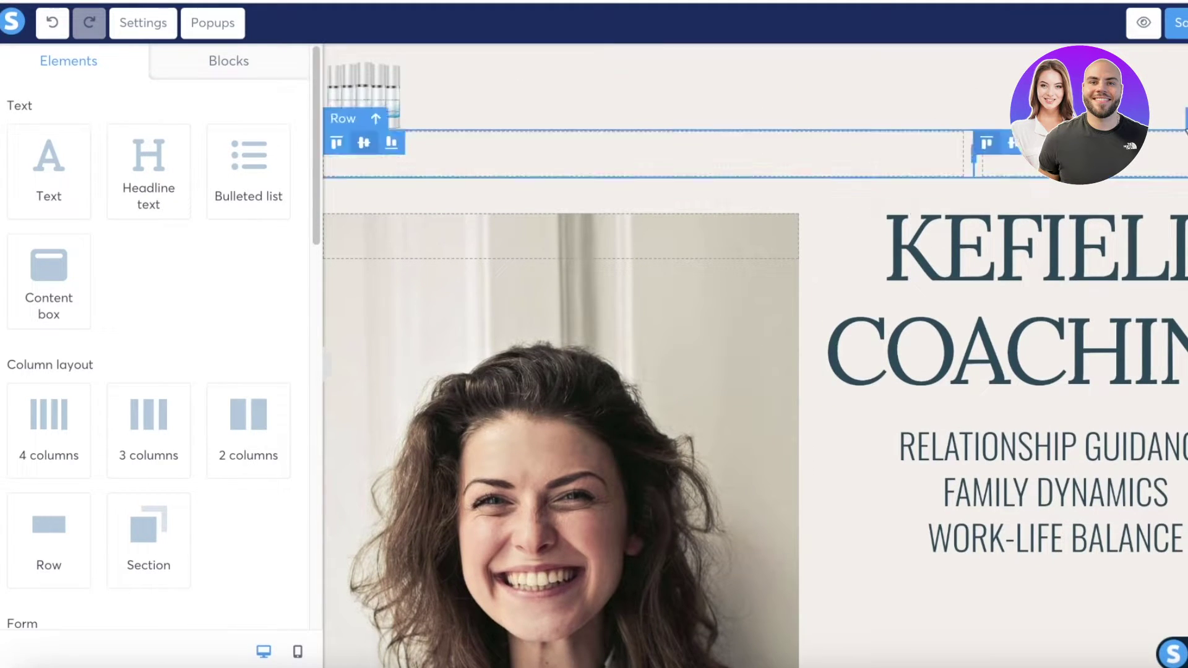
{"action": "left_click", "coordinate": [343, 118]}
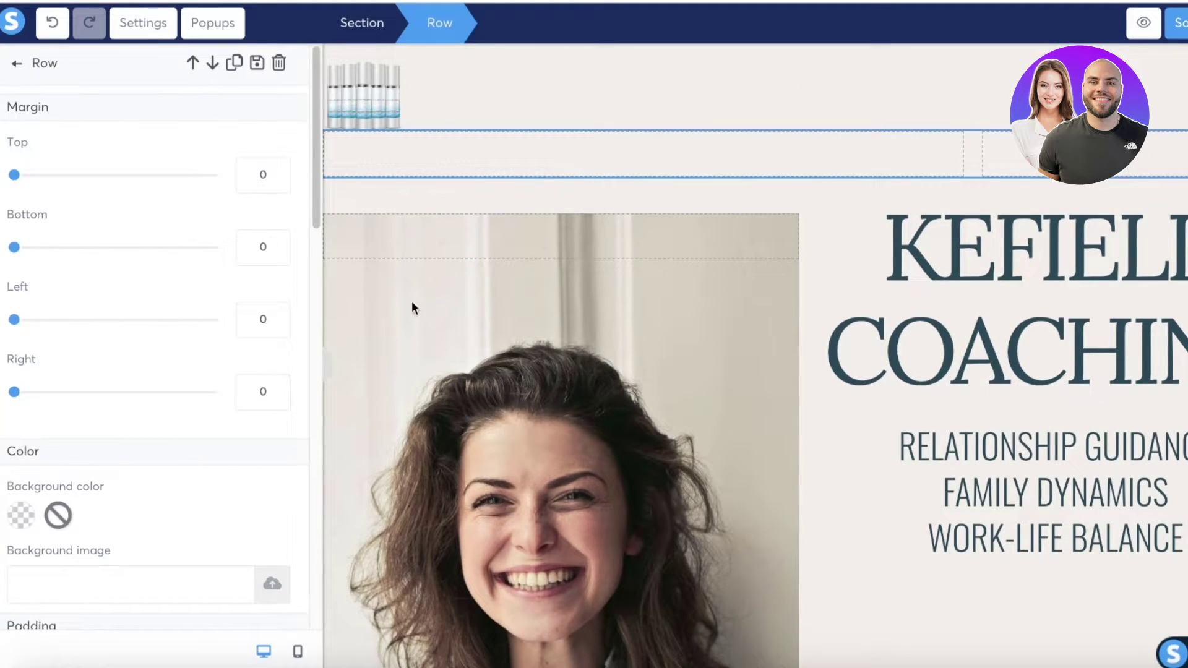
{"action": "scroll", "coordinate": [204, 424], "scroll_direction": "down", "scroll_amount": 8}
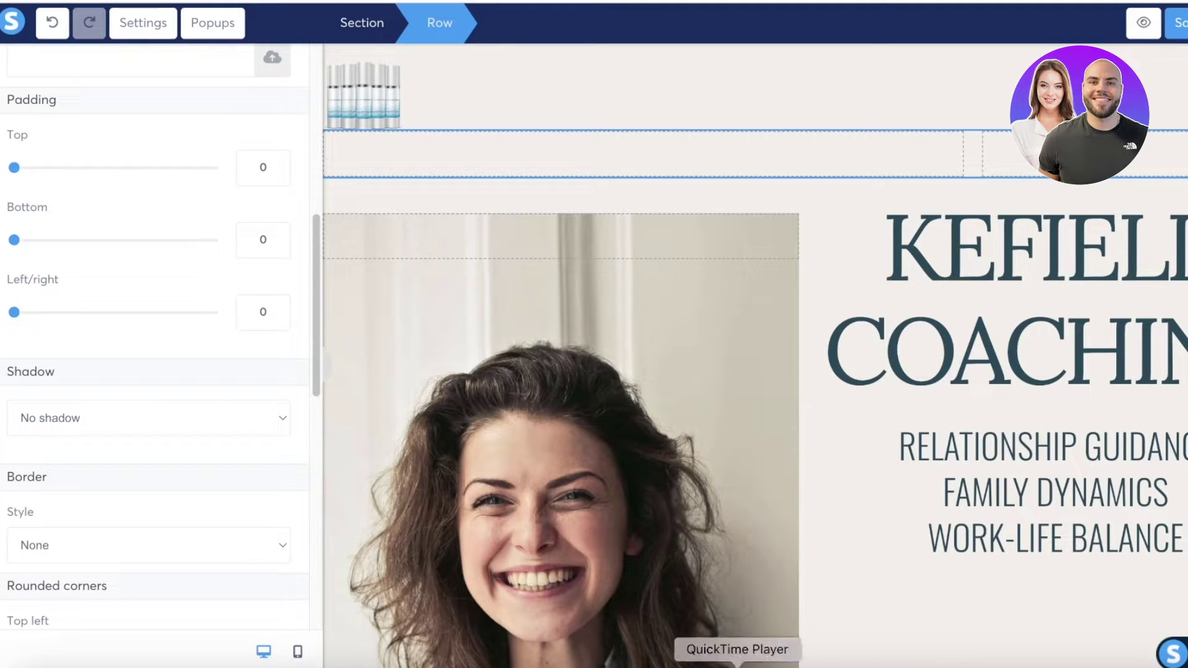
{"action": "key", "text": "Escape"}
Make the empty row under the logo hidden on desktop and visible on mobile only
{"action": "left_click", "coordinate": [462, 155]}
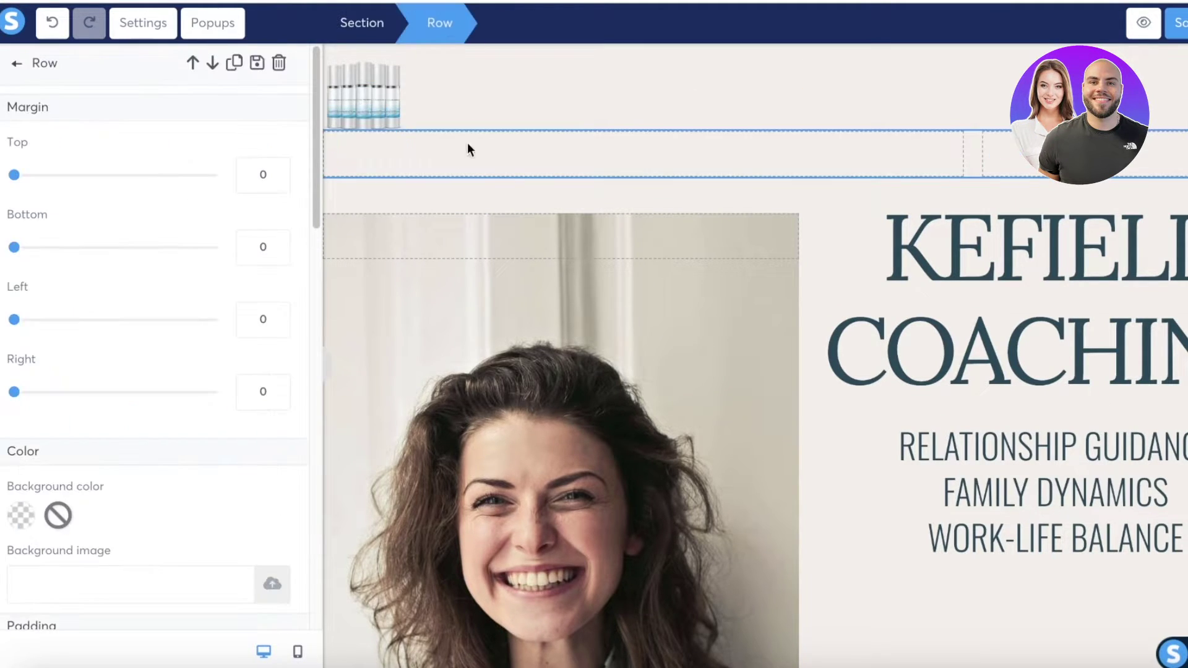
{"action": "scroll", "coordinate": [178, 217], "scroll_direction": "down", "scroll_amount": 15}
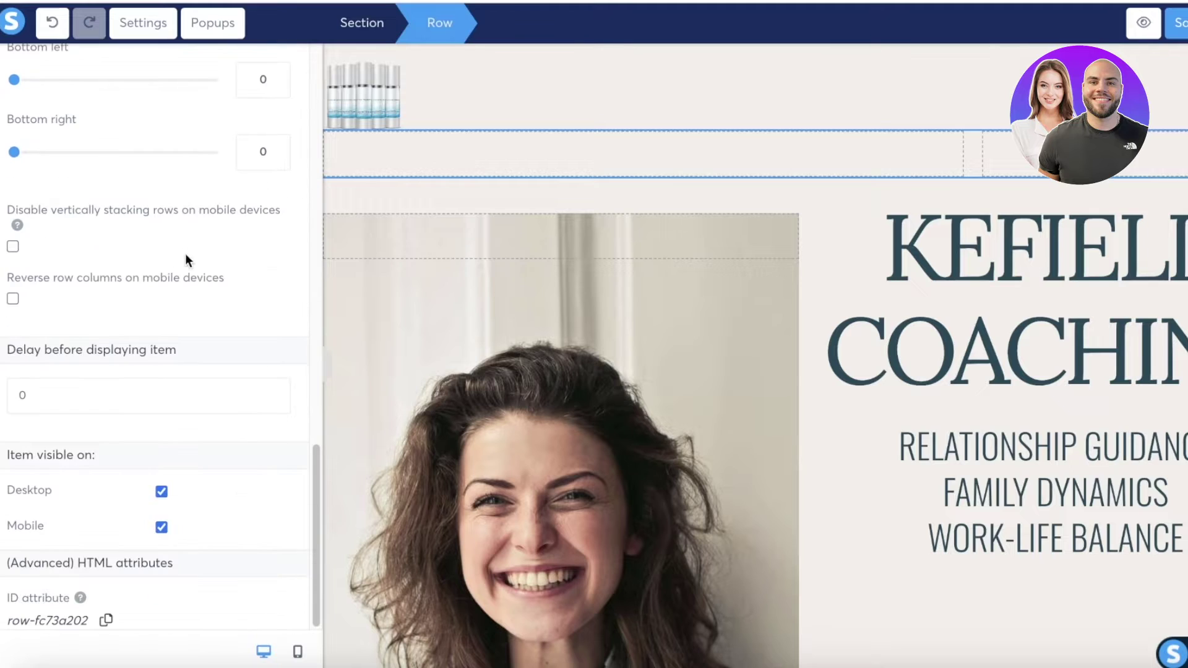
{"action": "left_click", "coordinate": [162, 492]}
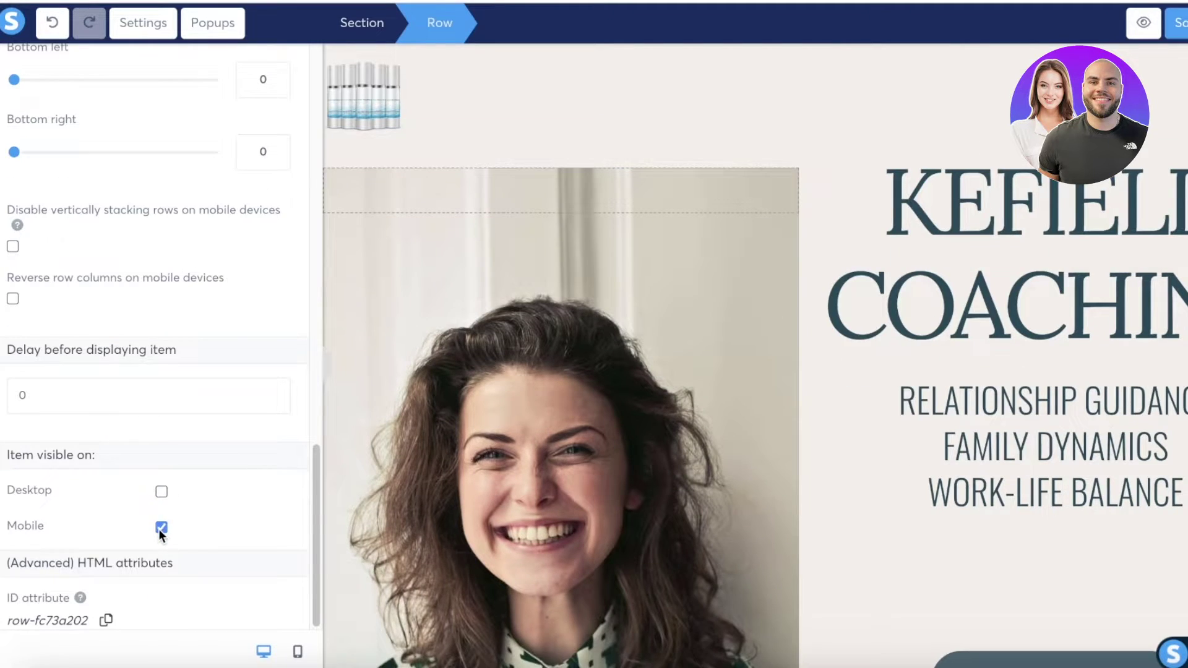
{"action": "left_click", "coordinate": [161, 528]}
{"action": "left_click", "coordinate": [161, 491]}
{"action": "left_click", "coordinate": [599, 257]}
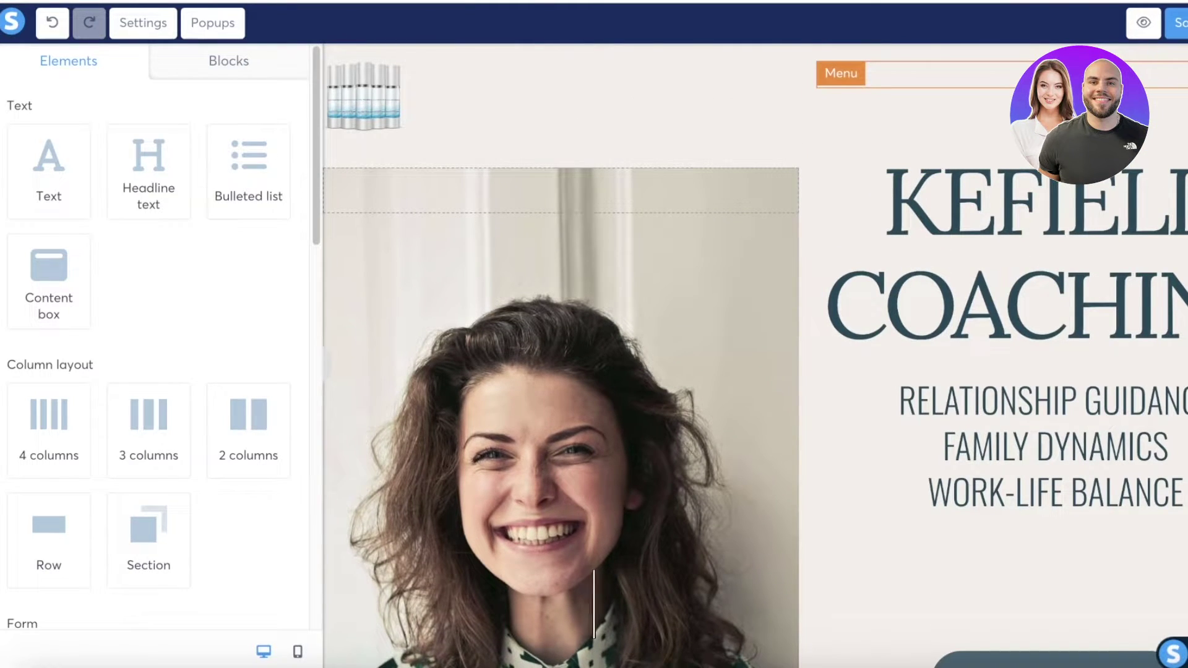
Drag the Home and Sign in navigation menu into a new row above the logo
{"action": "left_click", "coordinate": [904, 74]}
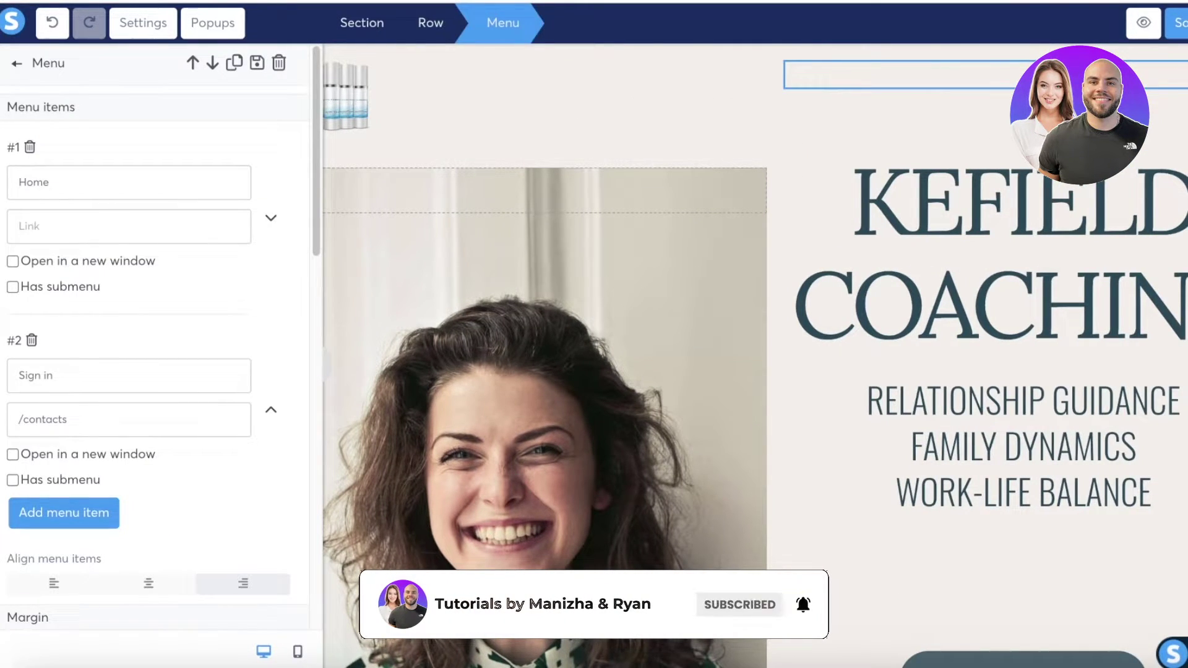
{"action": "left_click_drag", "start_coordinate": [1176, 87], "coordinate": [828, 101]}
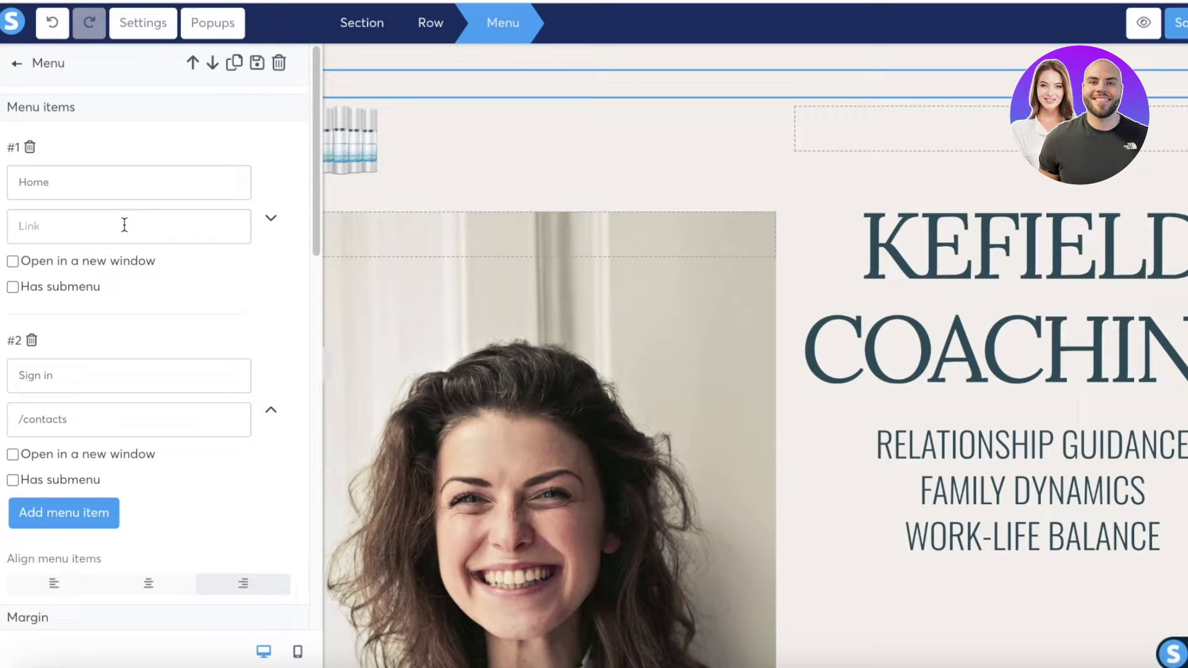
{"action": "scroll", "coordinate": [130, 253], "scroll_direction": "down", "scroll_amount": 7}
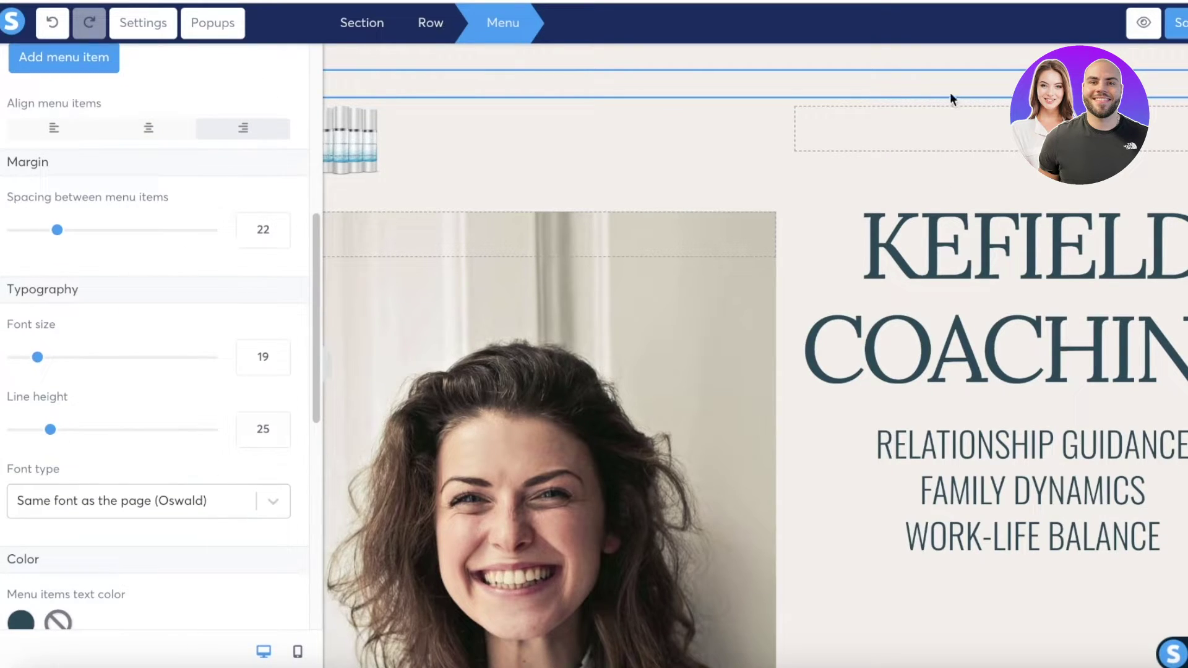
{"action": "scroll", "coordinate": [158, 356], "scroll_direction": "down", "scroll_amount": 9}
Delete the navigation menu at the top of the page
{"action": "left_click", "coordinate": [1173, 90]}
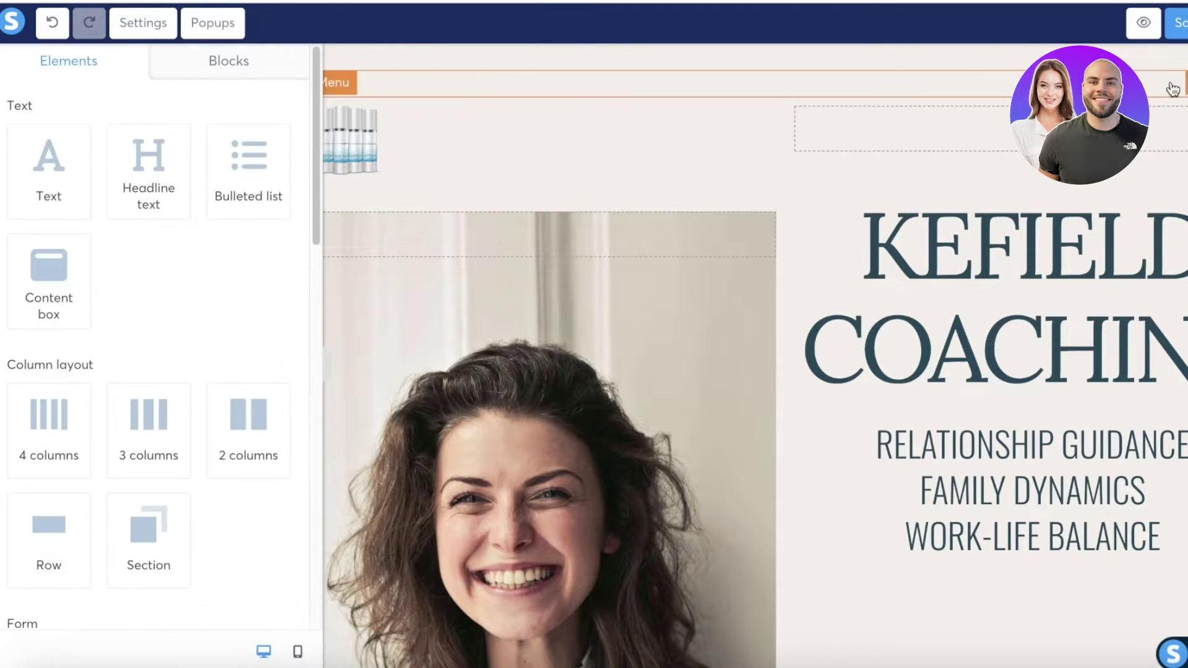
{"action": "key", "text": "Delete"}
{"action": "left_click", "coordinate": [823, 109]}
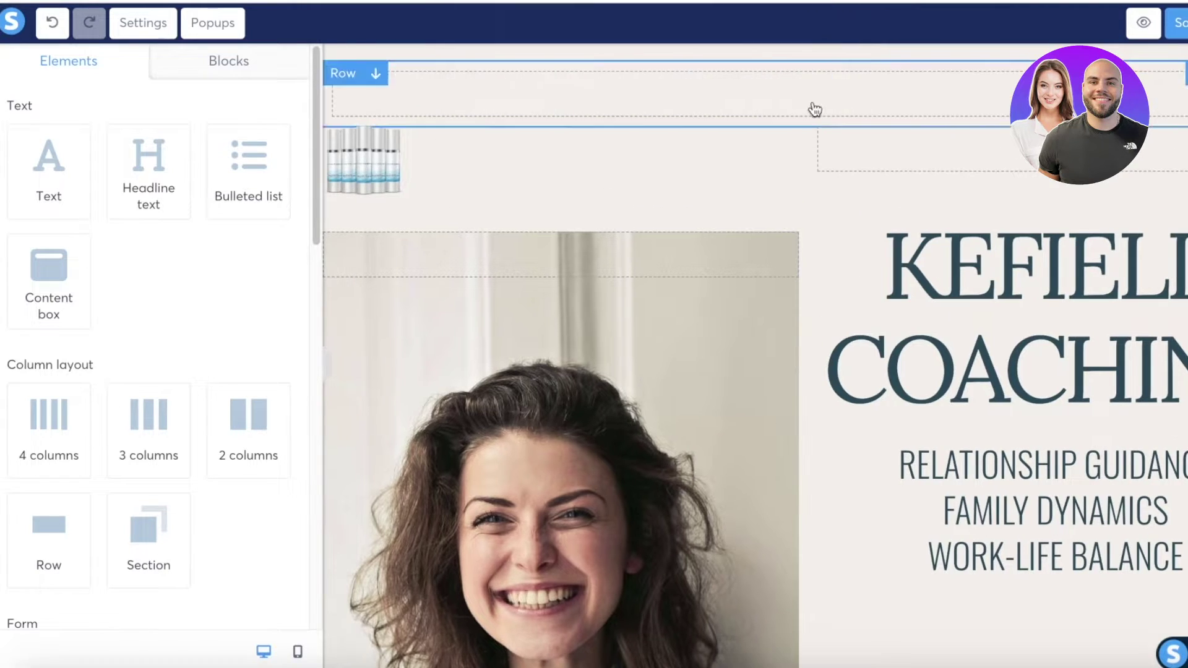
Delete the empty top row and the logo row holding the bottle image
{"action": "left_click", "coordinate": [981, 168]}
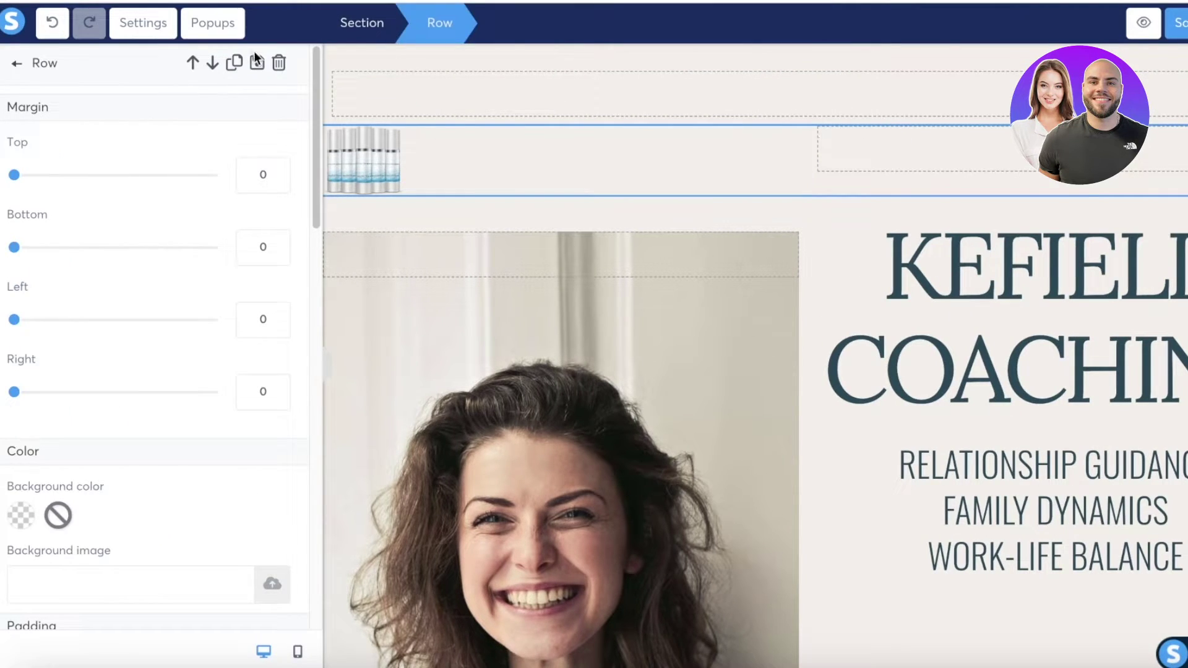
{"action": "left_click", "coordinate": [279, 62]}
{"action": "left_click", "coordinate": [748, 98]}
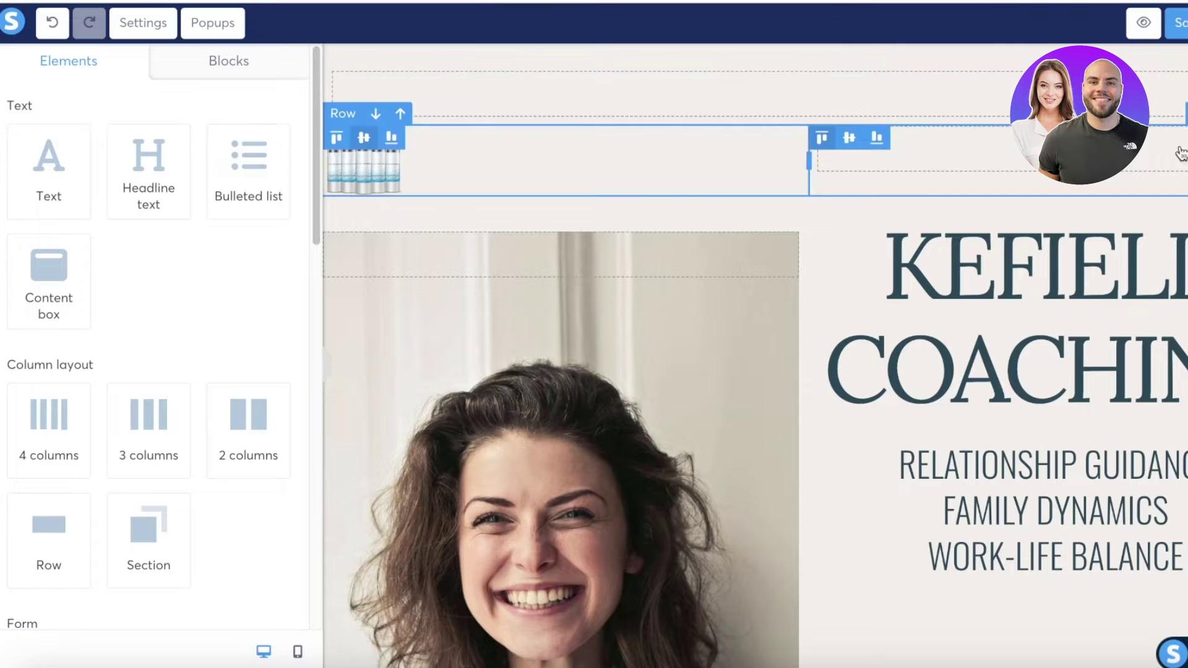
{"action": "left_click", "coordinate": [814, 143]}
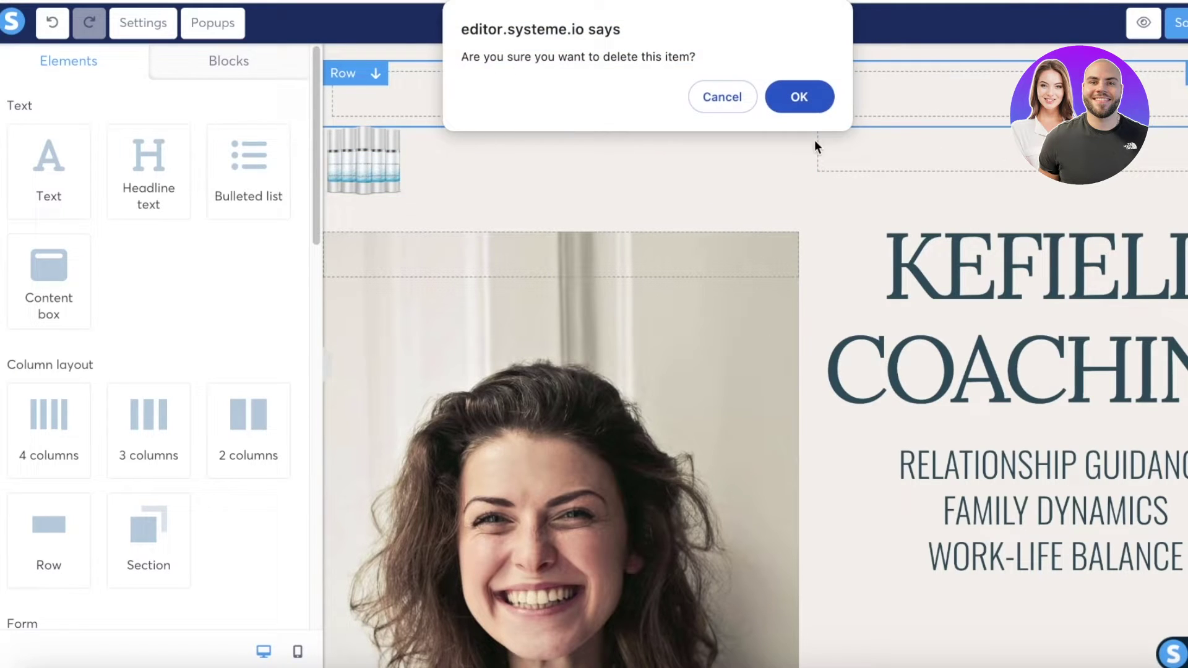
{"action": "left_click", "coordinate": [798, 94]}
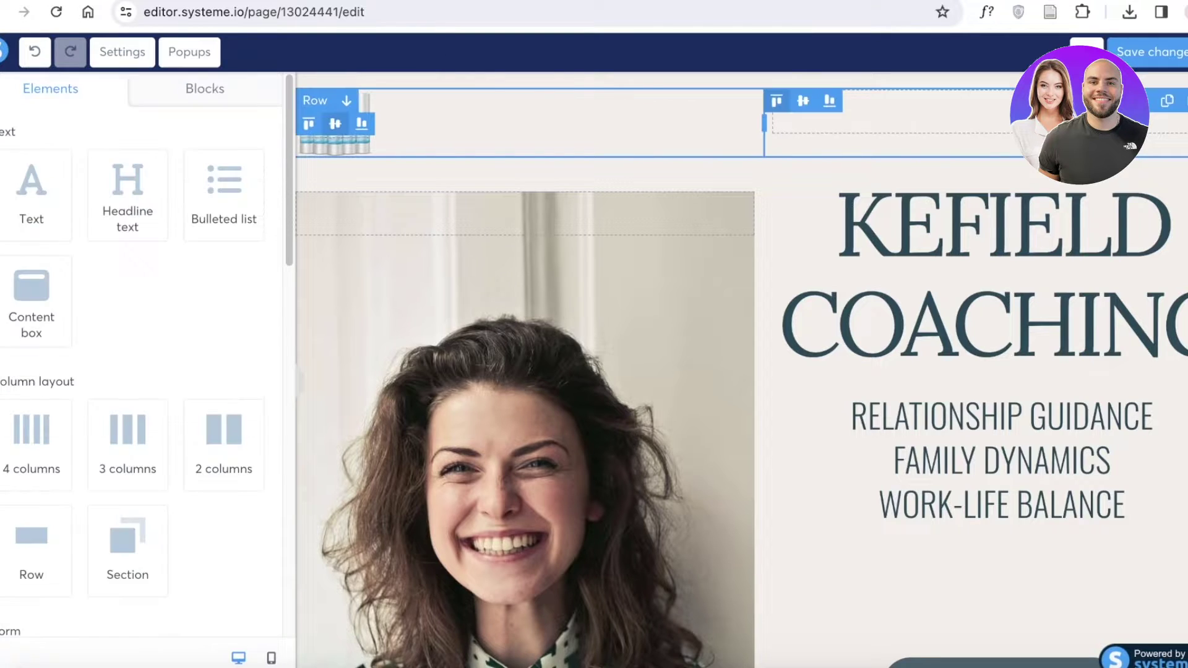
{"action": "left_click", "coordinate": [726, 103]}
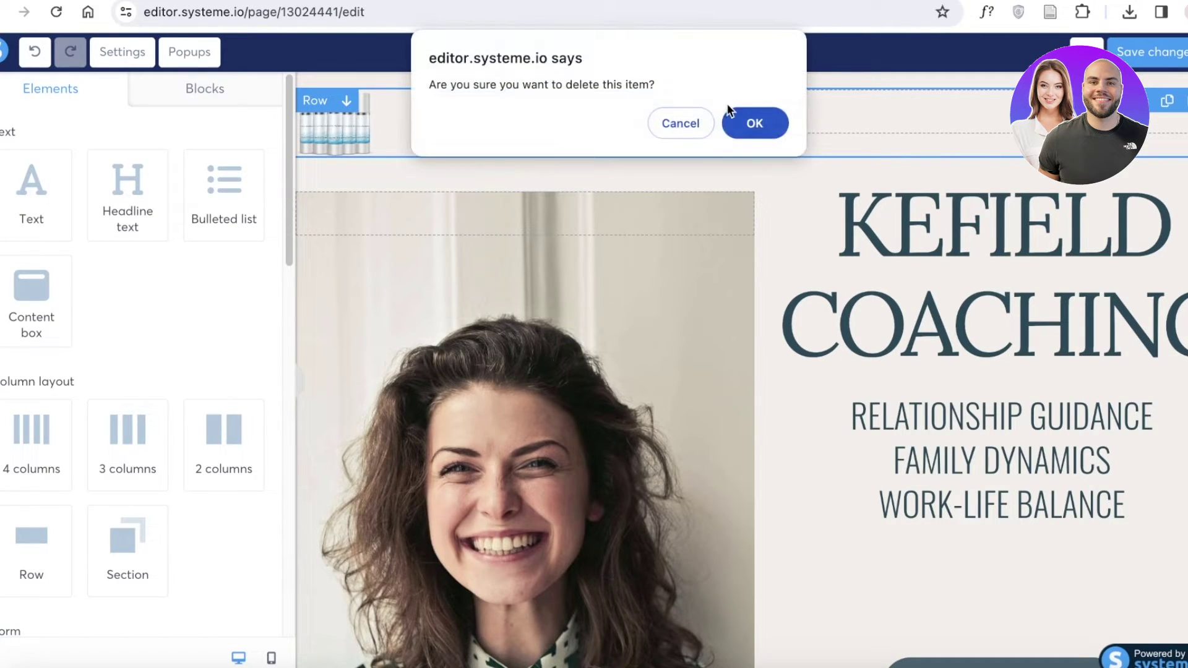
{"action": "left_click", "coordinate": [766, 124]}
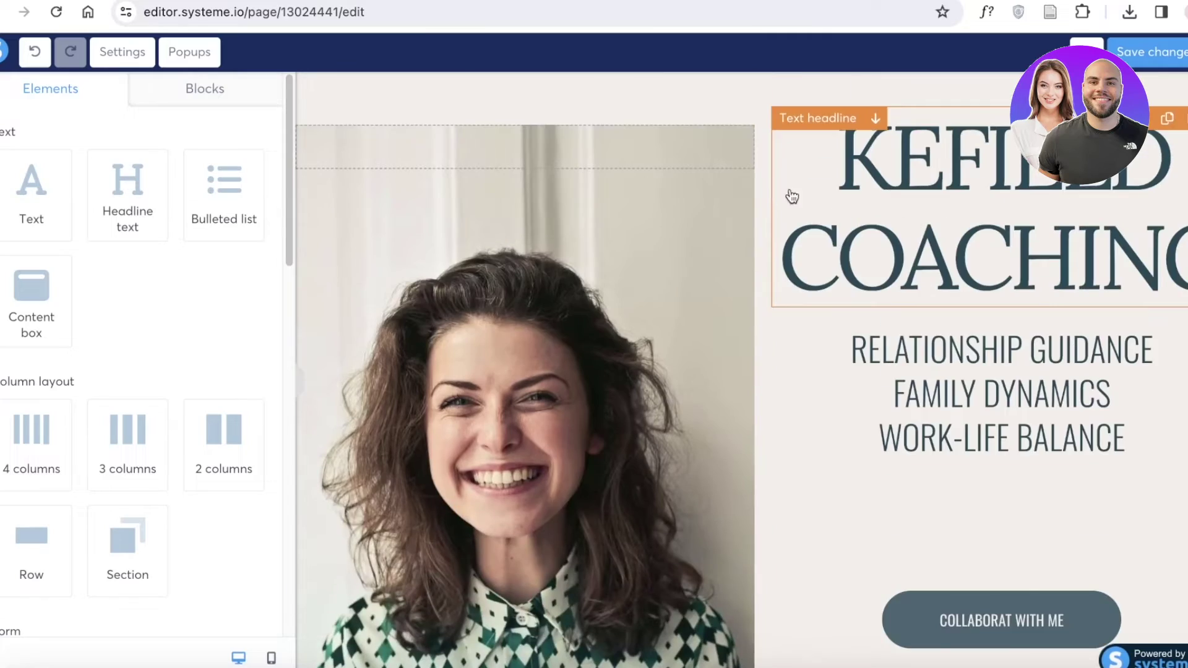
Replace the KEFIELD COACHING headline text with 'THE BEST BAG IN TOWN'
{"action": "double_click", "coordinate": [983, 209]}
{"action": "left_click", "coordinate": [983, 209]}
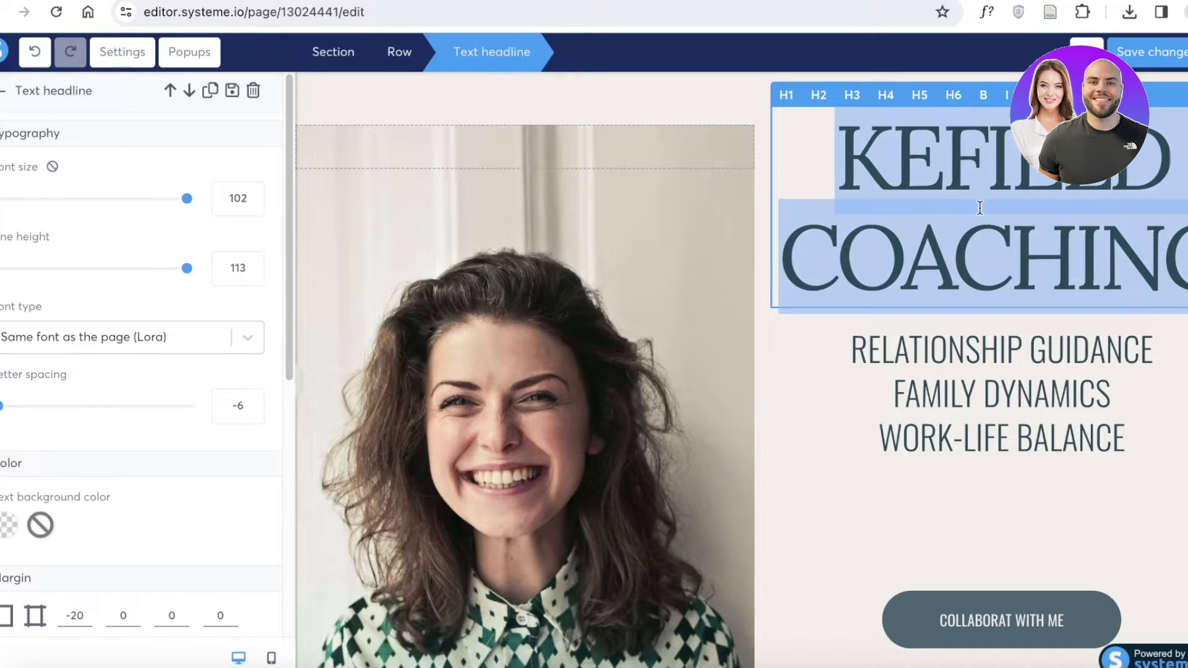
{"action": "type", "text": "Sal"}
{"action": "key", "text": "BackSpace"}
{"action": "key", "text": "BackSpace"}
{"action": "key", "text": "BackSpace"}
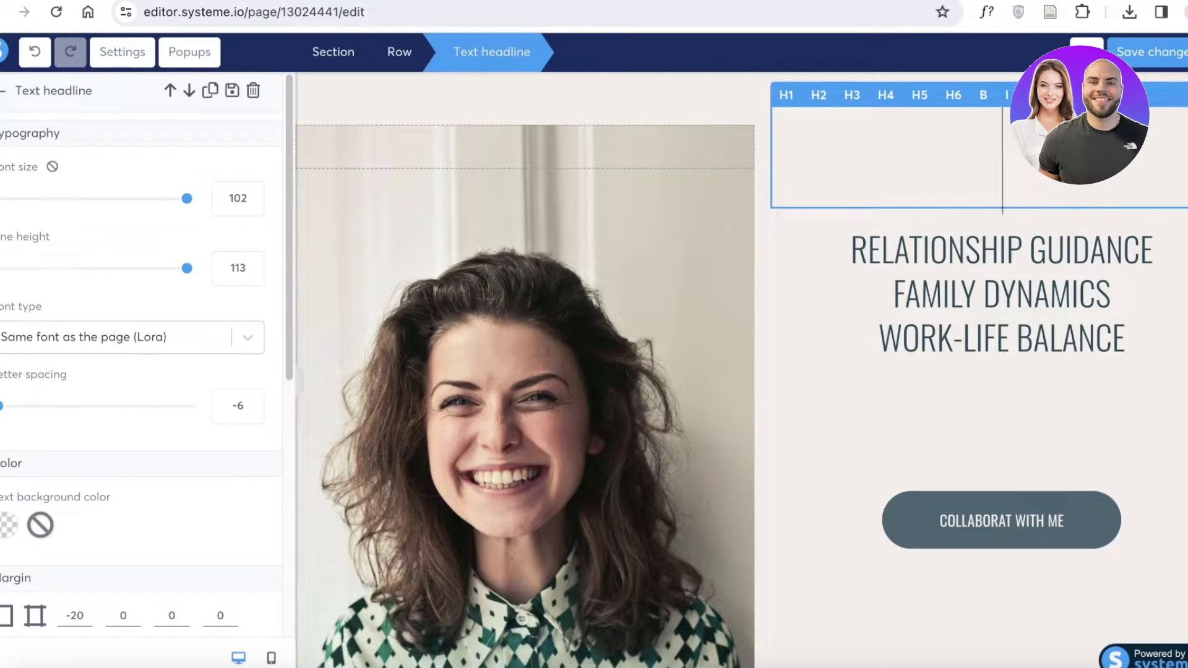
{"action": "type", "text": "THE BEST B"}
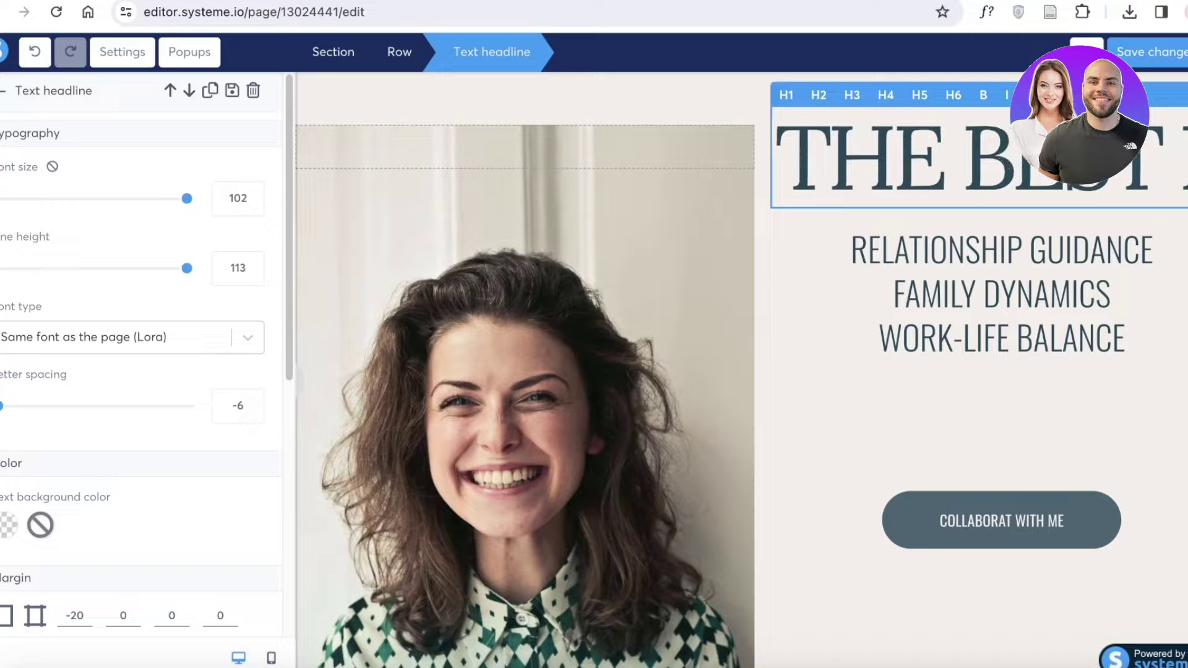
{"action": "type", "text": "AG IN"}
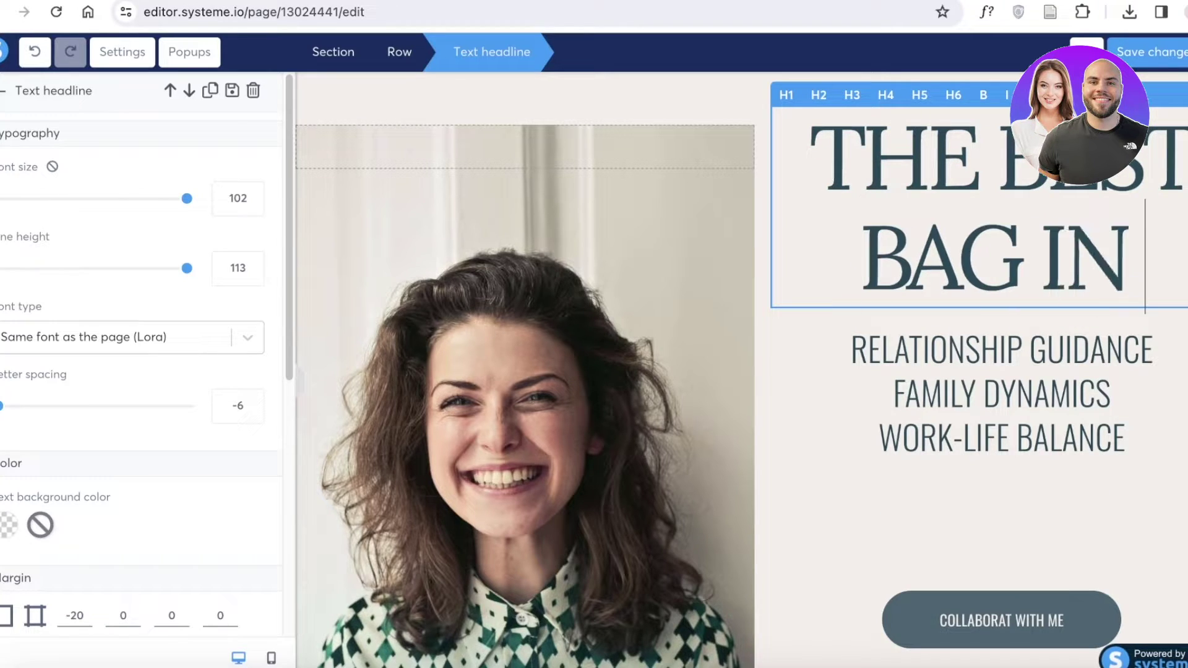
{"action": "type", "text": " TOWN"}
Select the woman's photo row and start uploading a new background image from the computer
{"action": "left_click", "coordinate": [639, 365]}
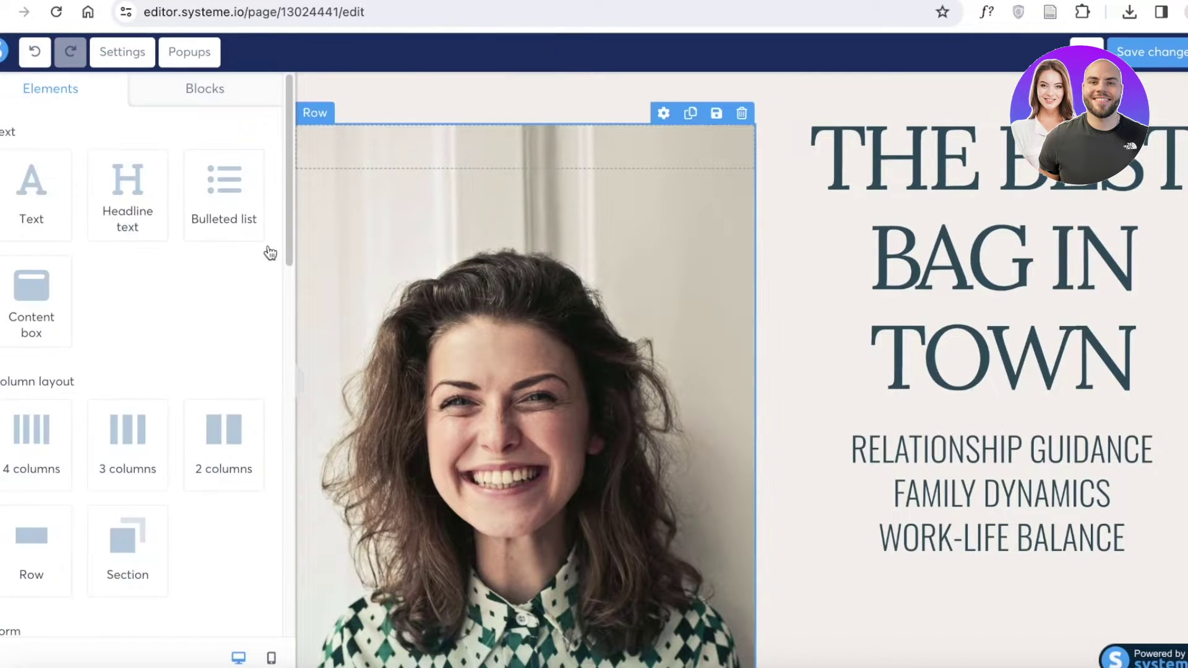
{"action": "left_click", "coordinate": [541, 307]}
{"action": "scroll", "coordinate": [541, 307], "scroll_direction": "down", "scroll_amount": 1}
{"action": "scroll", "coordinate": [242, 408], "scroll_direction": "down", "scroll_amount": 3}
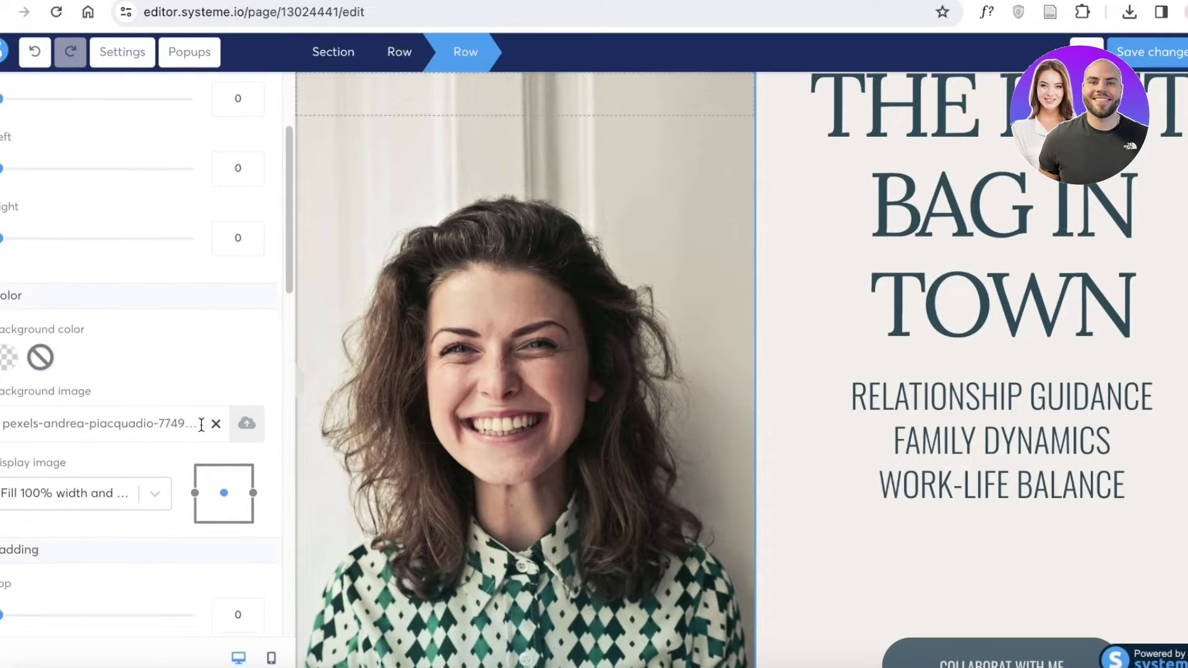
{"action": "left_click", "coordinate": [243, 410]}
{"action": "left_click", "coordinate": [643, 405]}
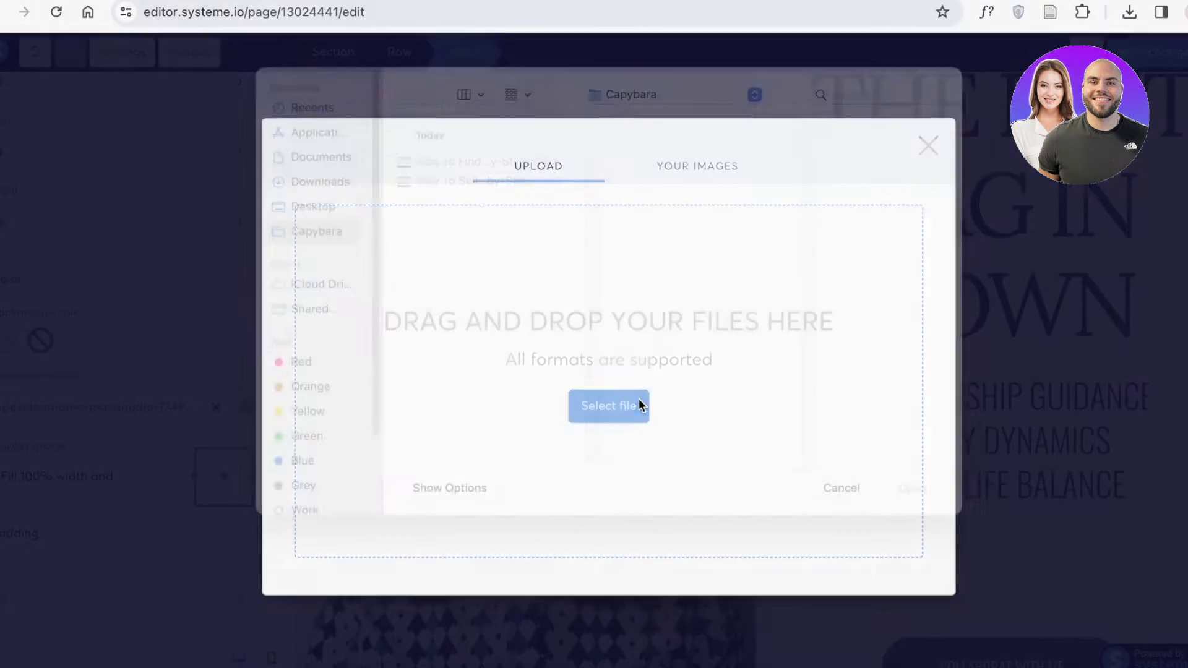
Upload the beige handbag picture from the Desktop and apply it as the row background
{"action": "left_click", "coordinate": [313, 229]}
{"action": "left_click", "coordinate": [317, 209]}
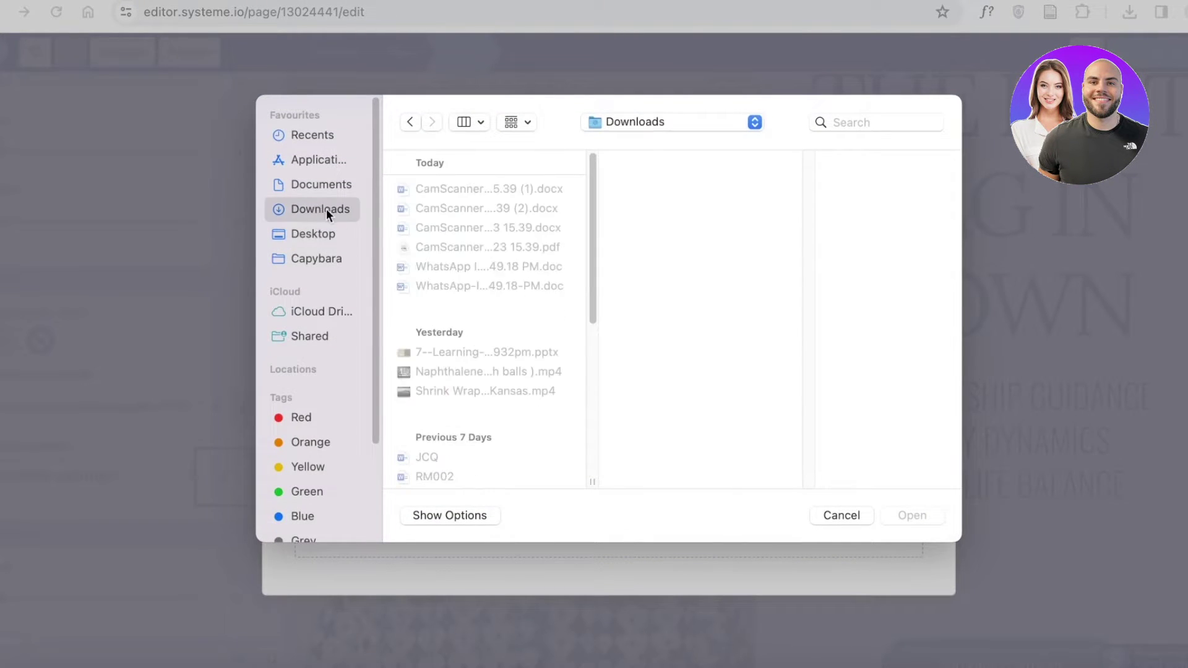
{"action": "scroll", "coordinate": [403, 354], "scroll_direction": "down", "scroll_amount": 5}
{"action": "left_click", "coordinate": [303, 229]}
{"action": "scroll", "coordinate": [479, 306], "scroll_direction": "down", "scroll_amount": 5}
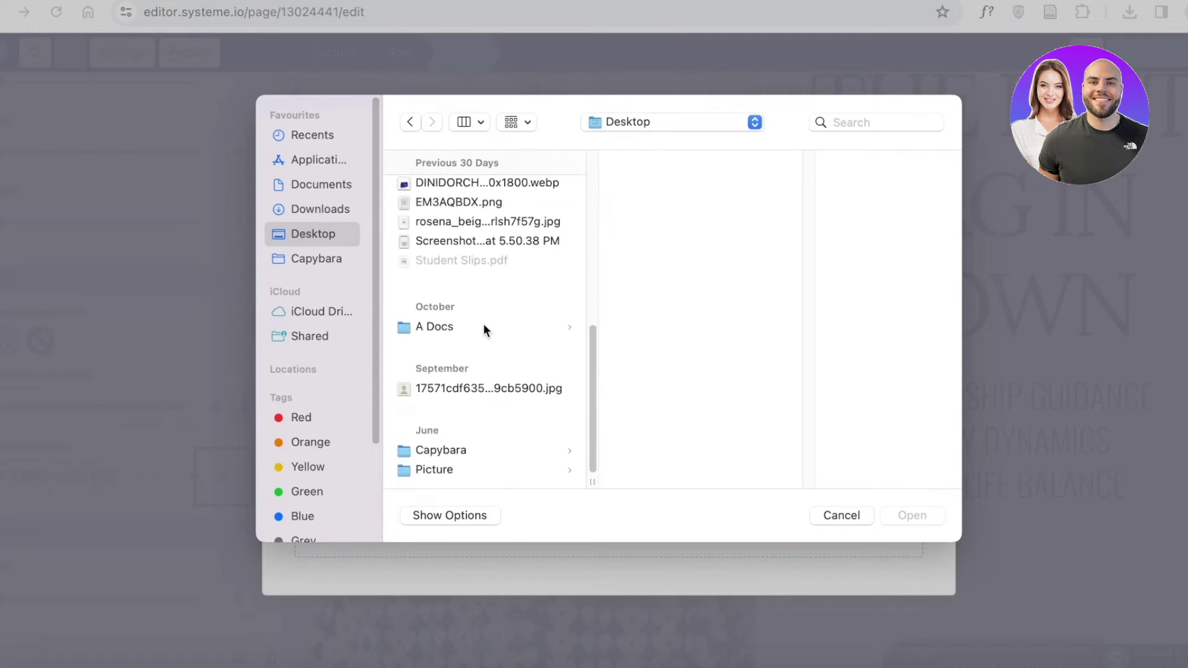
{"action": "scroll", "coordinate": [485, 328], "scroll_direction": "up", "scroll_amount": 2}
{"action": "left_click", "coordinate": [464, 326]}
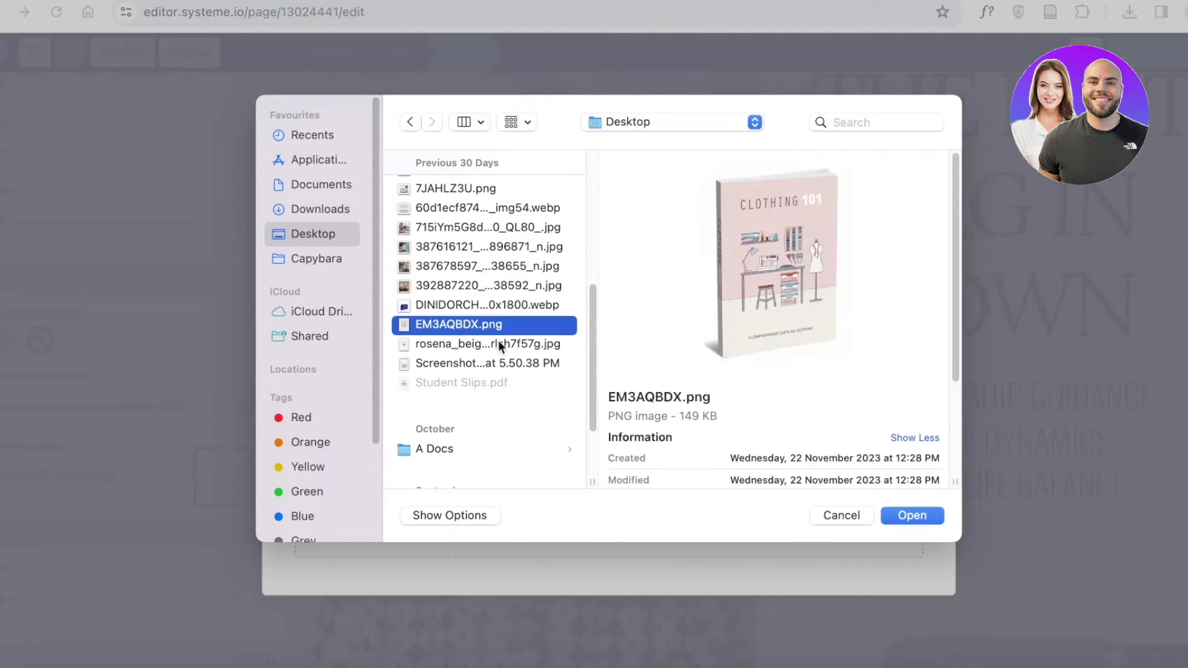
{"action": "left_click", "coordinate": [470, 344]}
{"action": "key", "text": "Return"}
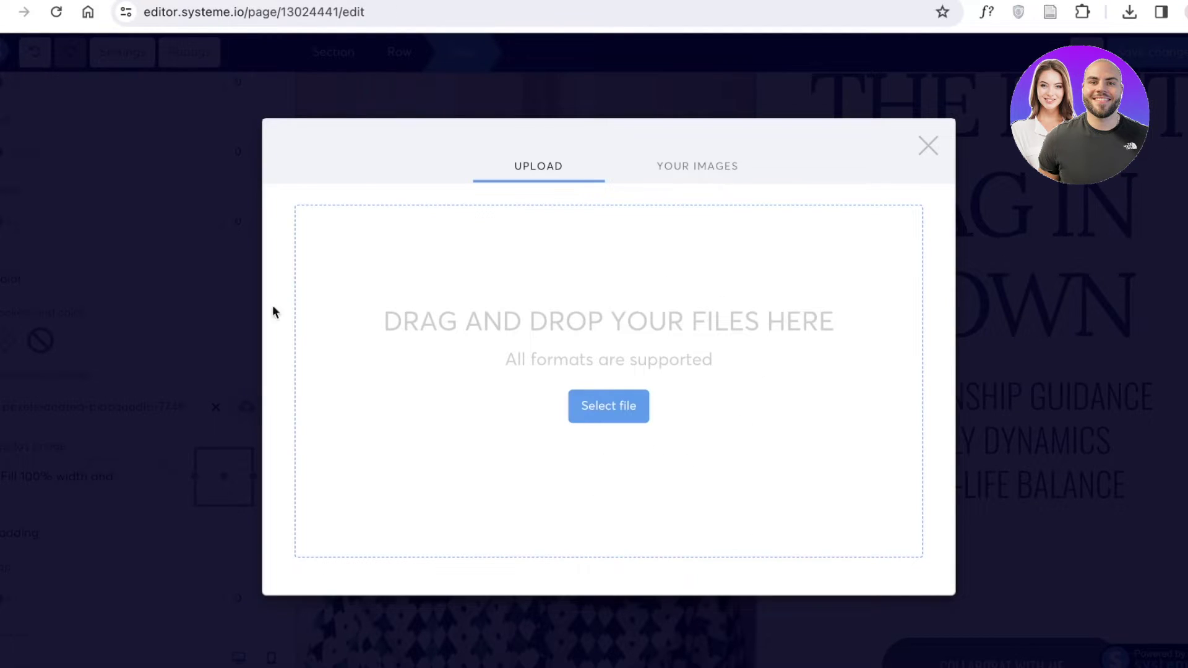
{"action": "left_click", "coordinate": [903, 619]}
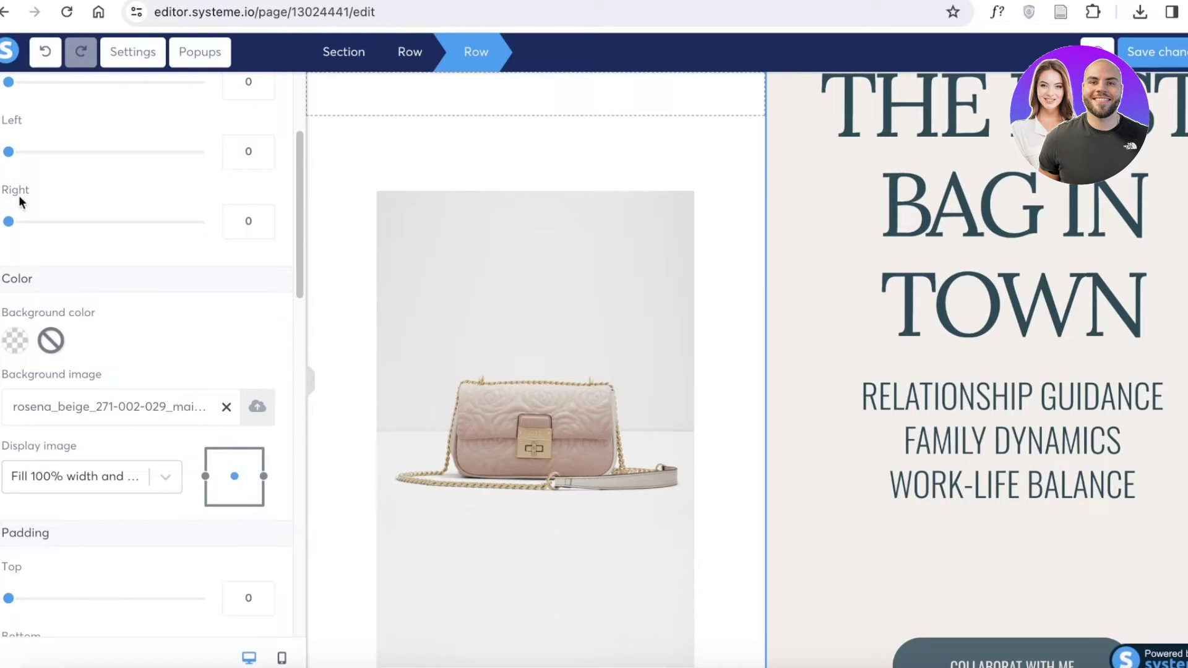
Set the bag row's Padding Bottom to 300 and Margin Top to 119
{"action": "scroll", "coordinate": [37, 495], "scroll_direction": "down", "scroll_amount": 5}
{"action": "left_click_drag", "start_coordinate": [193, 448], "coordinate": [239, 446]}
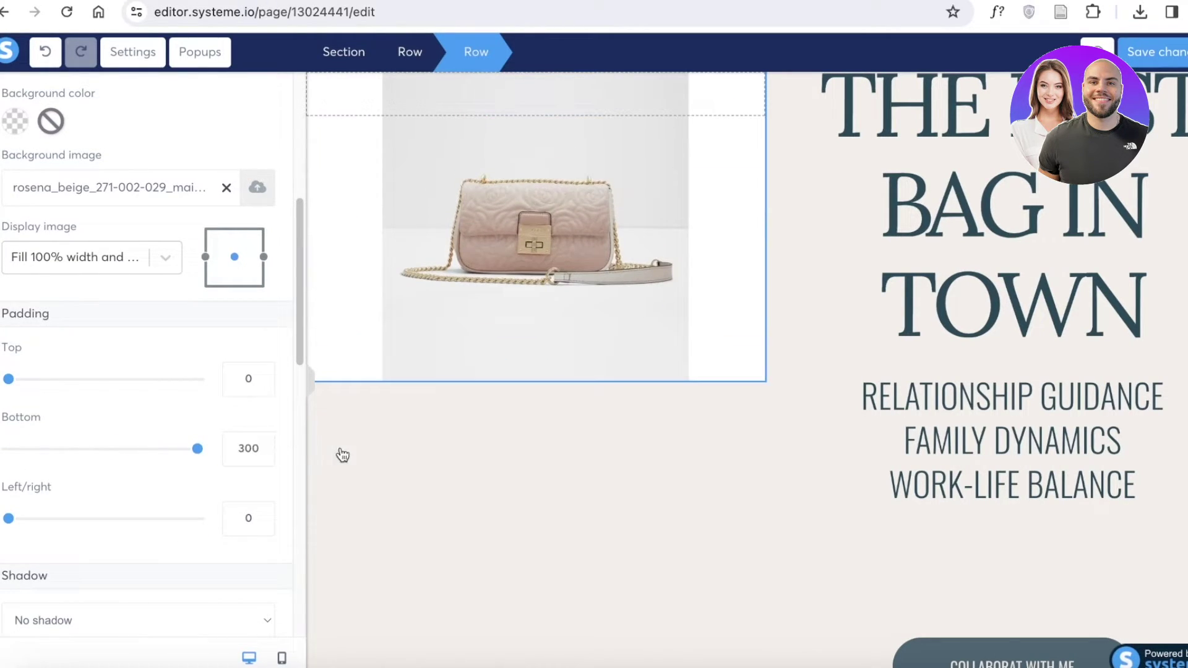
{"action": "scroll", "coordinate": [87, 533], "scroll_direction": "up", "scroll_amount": 5}
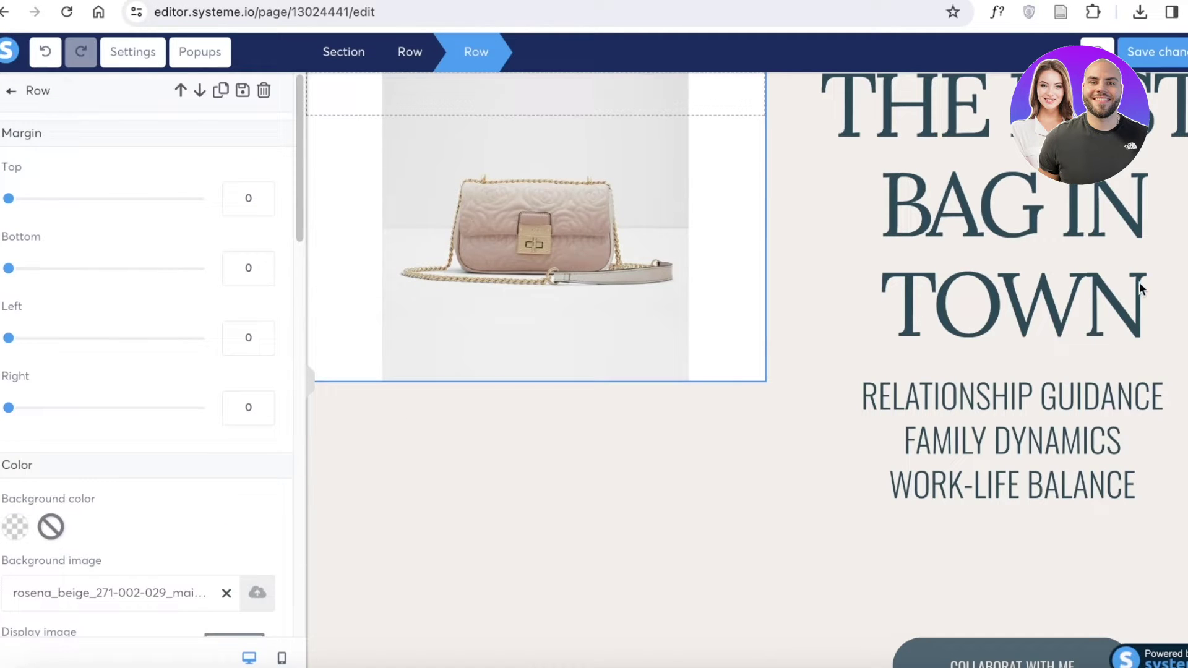
{"action": "scroll", "coordinate": [13, 436], "scroll_direction": "down", "scroll_amount": 3}
{"action": "scroll", "coordinate": [44, 390], "scroll_direction": "up", "scroll_amount": 3}
{"action": "left_click_drag", "start_coordinate": [14, 204], "coordinate": [121, 219]}
Reselect the bag row and bring up its background colour choices
{"action": "left_click", "coordinate": [844, 102]}
{"action": "scroll", "coordinate": [873, 149], "scroll_direction": "up", "scroll_amount": 1}
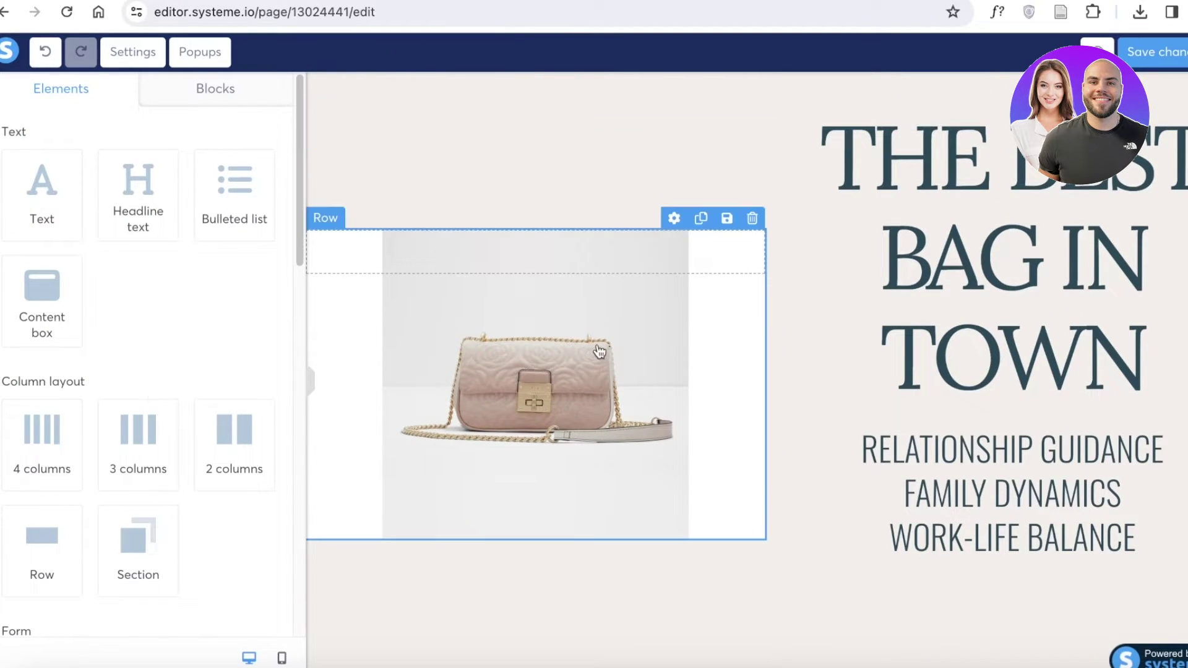
{"action": "left_click", "coordinate": [631, 233]}
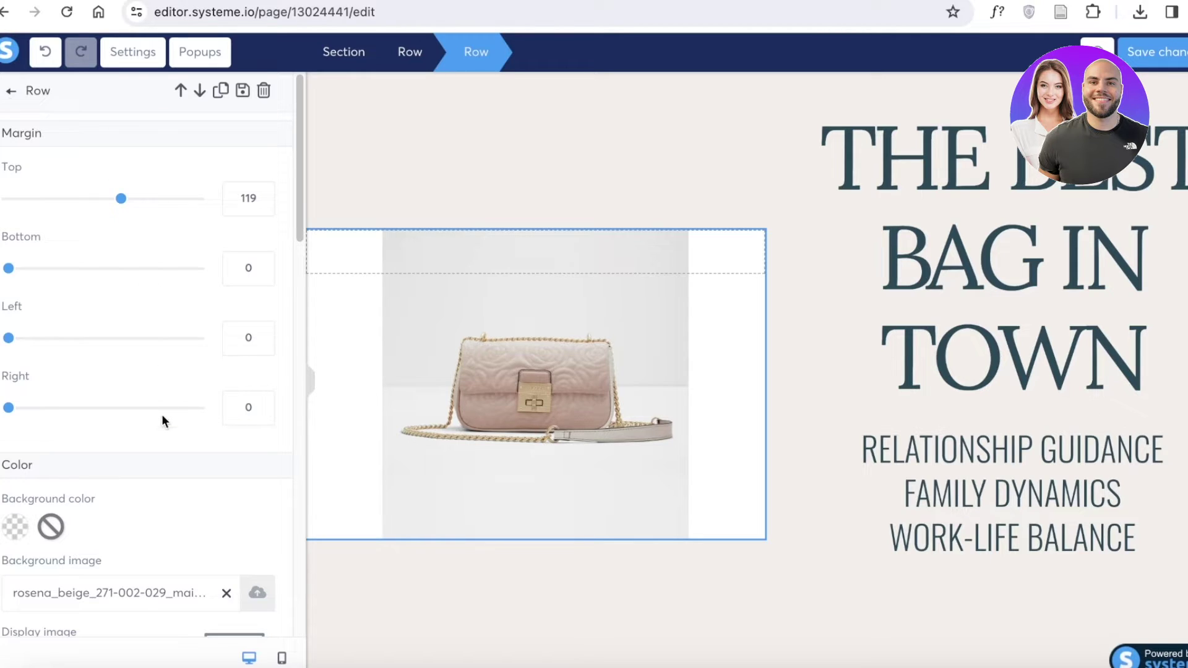
{"action": "scroll", "coordinate": [163, 421], "scroll_direction": "down", "scroll_amount": 4}
{"action": "left_click", "coordinate": [17, 285]}
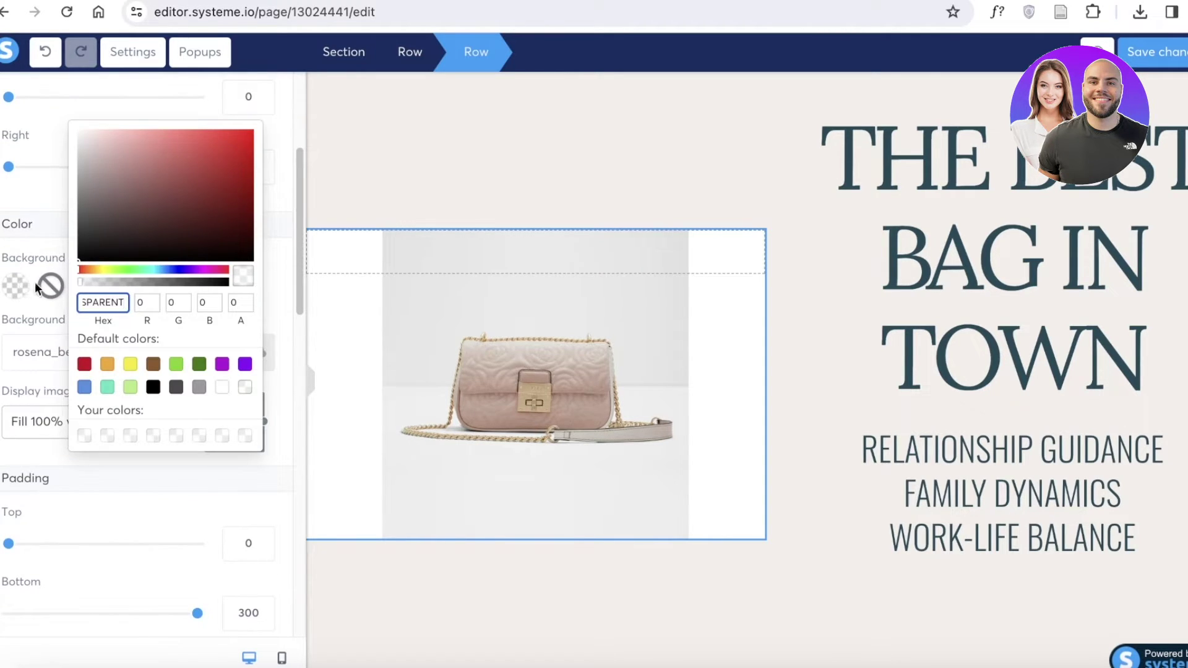
Set the handbag row's background colour to dark red 613131
{"action": "left_click", "coordinate": [36, 284]}
{"action": "left_click", "coordinate": [6, 294]}
{"action": "left_click", "coordinate": [164, 211]}
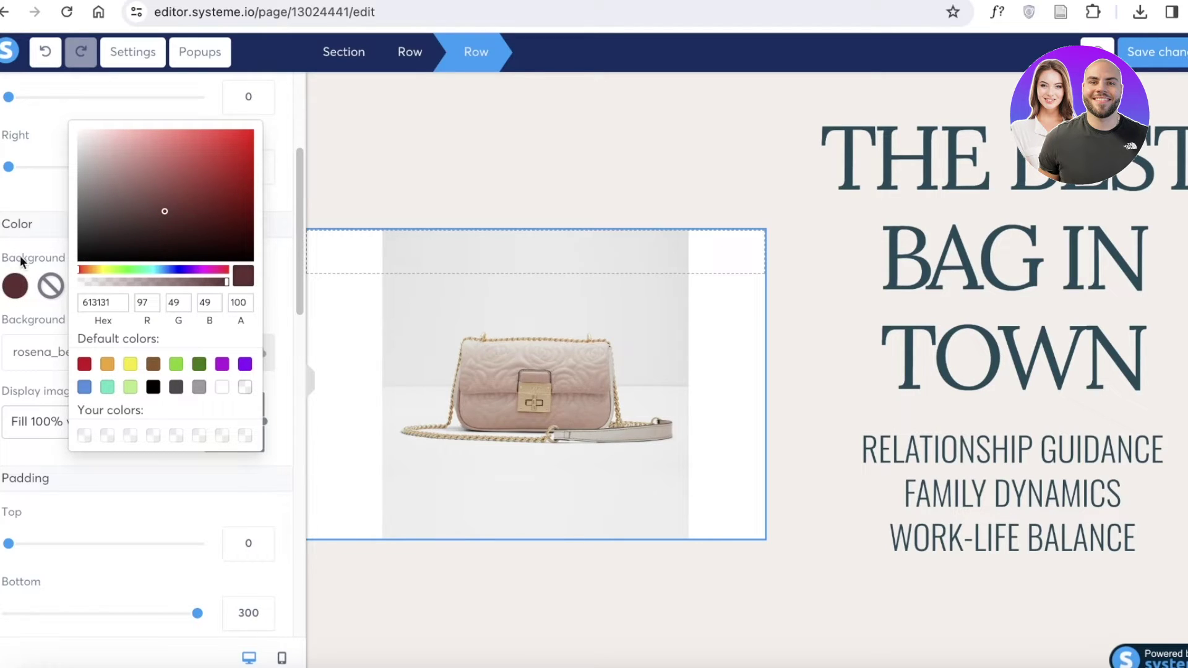
{"action": "left_click", "coordinate": [25, 284]}
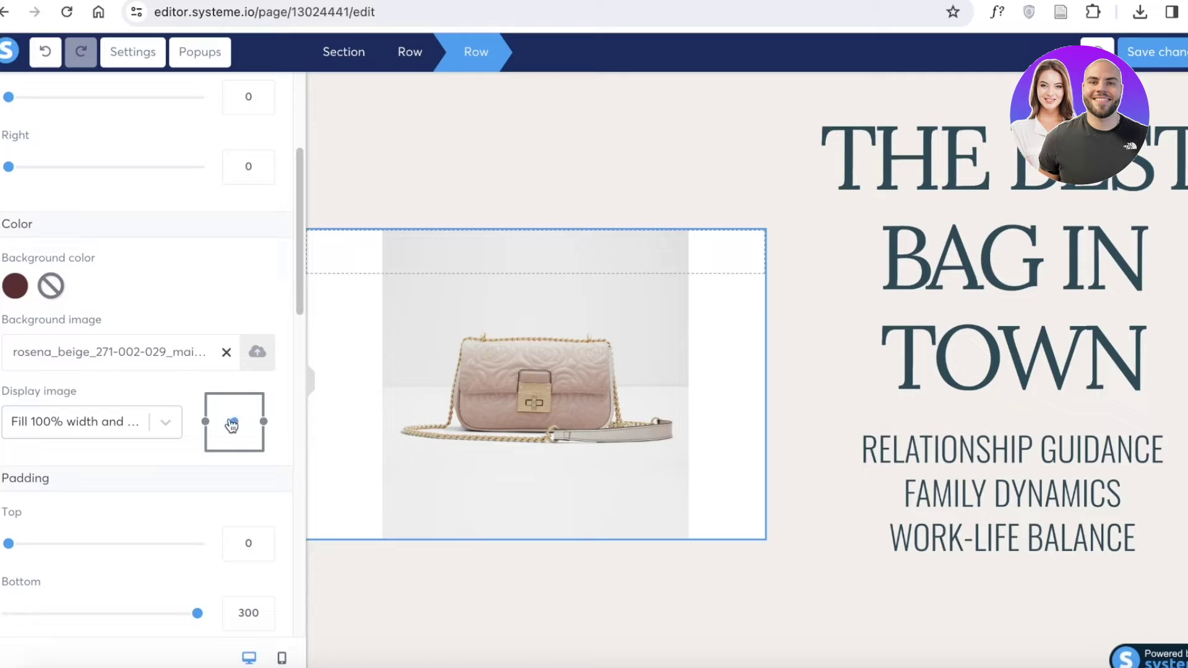
Try the default-size display option on the bag background, then deselect the row
{"action": "left_click", "coordinate": [109, 421]}
{"action": "left_click", "coordinate": [93, 464]}
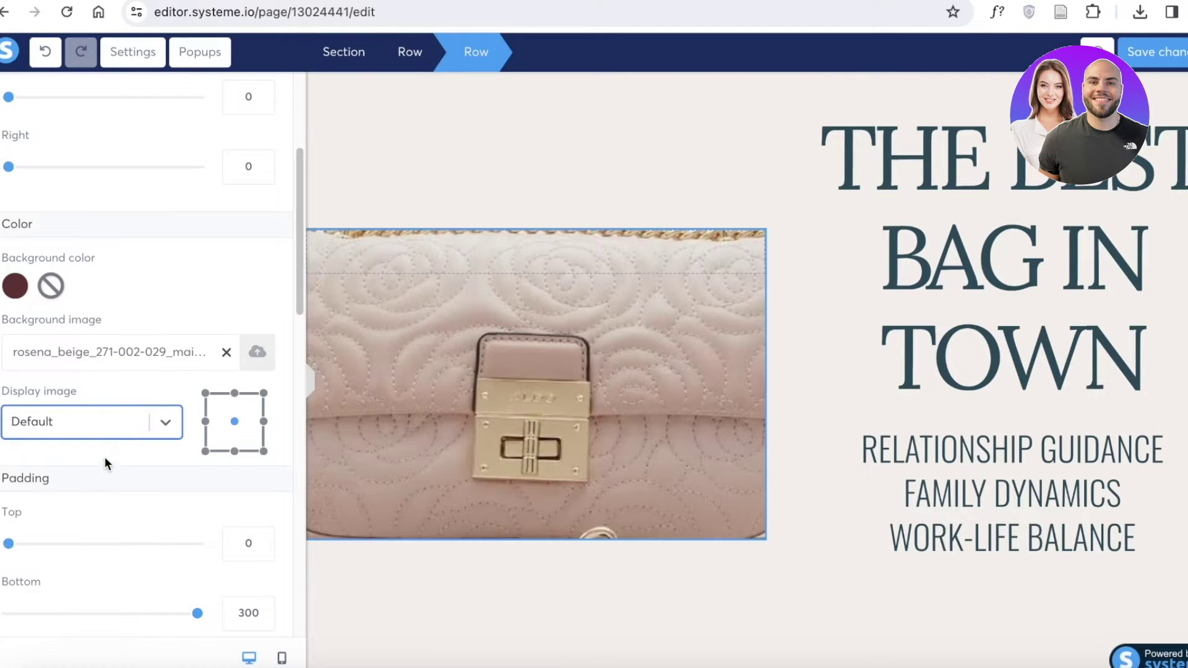
{"action": "left_click", "coordinate": [121, 421]}
{"action": "left_click", "coordinate": [135, 432]}
{"action": "key", "text": "Escape"}
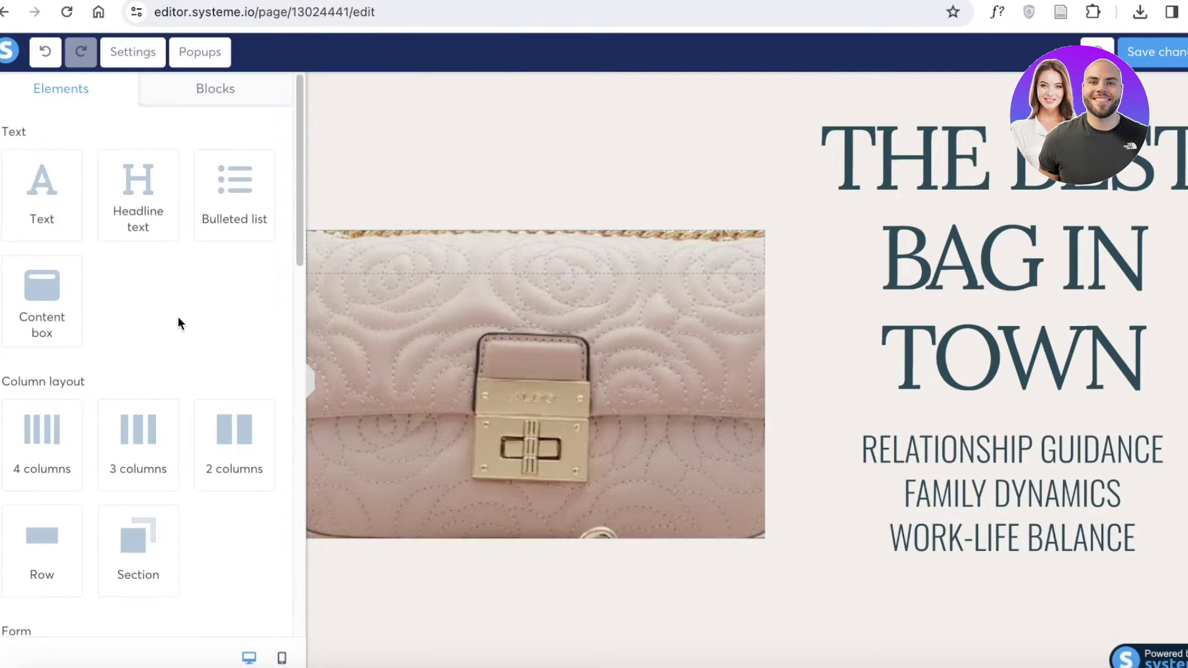
{"action": "left_click", "coordinate": [399, 244]}
{"action": "key", "text": "Escape"}
{"action": "left_click", "coordinate": [185, 96]}
Centre and fix the bag image, setting the row padding to 280 top and 184 left/right
{"action": "left_click", "coordinate": [636, 396]}
{"action": "scroll", "coordinate": [232, 474], "scroll_direction": "down", "scroll_amount": 3}
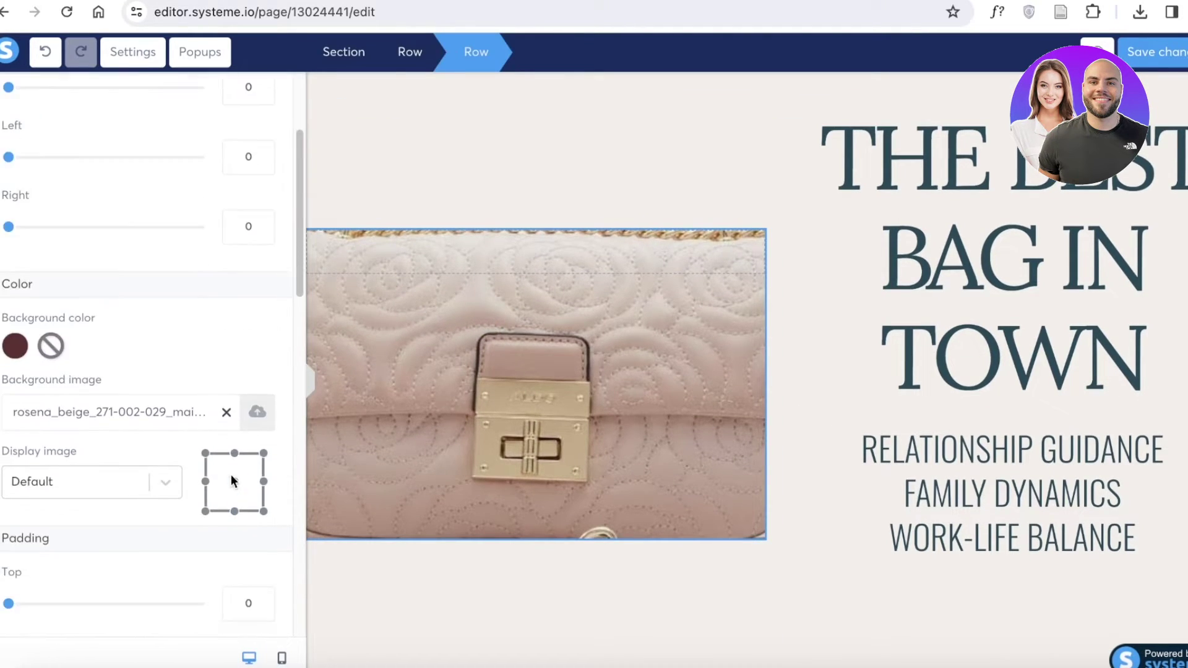
{"action": "left_click", "coordinate": [66, 489]}
{"action": "left_click", "coordinate": [73, 550]}
{"action": "scroll", "coordinate": [106, 462], "scroll_direction": "down", "scroll_amount": 2}
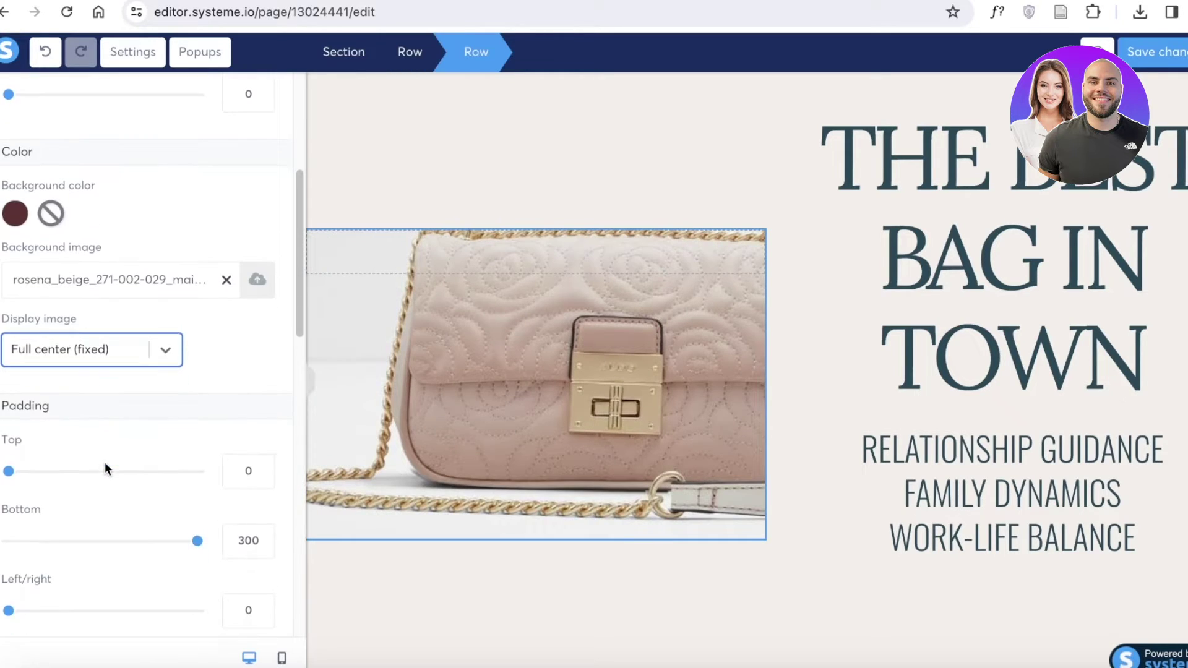
{"action": "left_click", "coordinate": [56, 351]}
{"action": "left_click", "coordinate": [172, 549]}
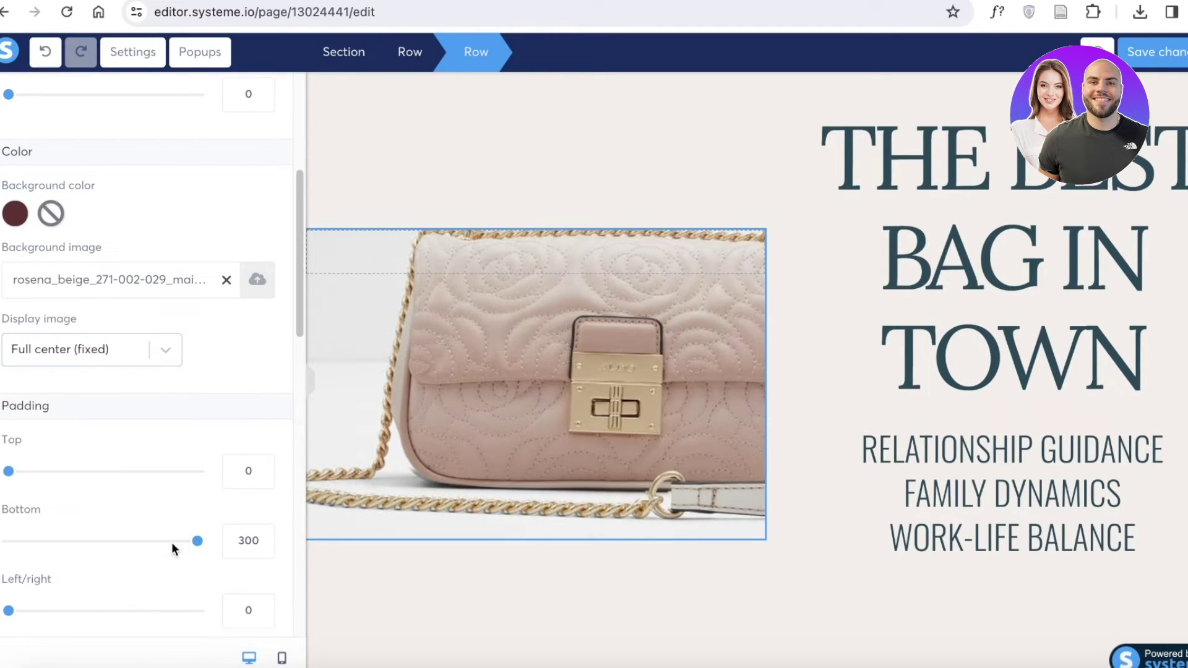
{"action": "mouse_move", "coordinate": [198, 547]}
{"action": "left_mouse_down"}
{"action": "mouse_move", "coordinate": [100, 538]}
{"action": "mouse_move", "coordinate": [198, 539]}
{"action": "left_mouse_up"}
{"action": "left_click_drag", "start_coordinate": [8, 470], "coordinate": [185, 471]}
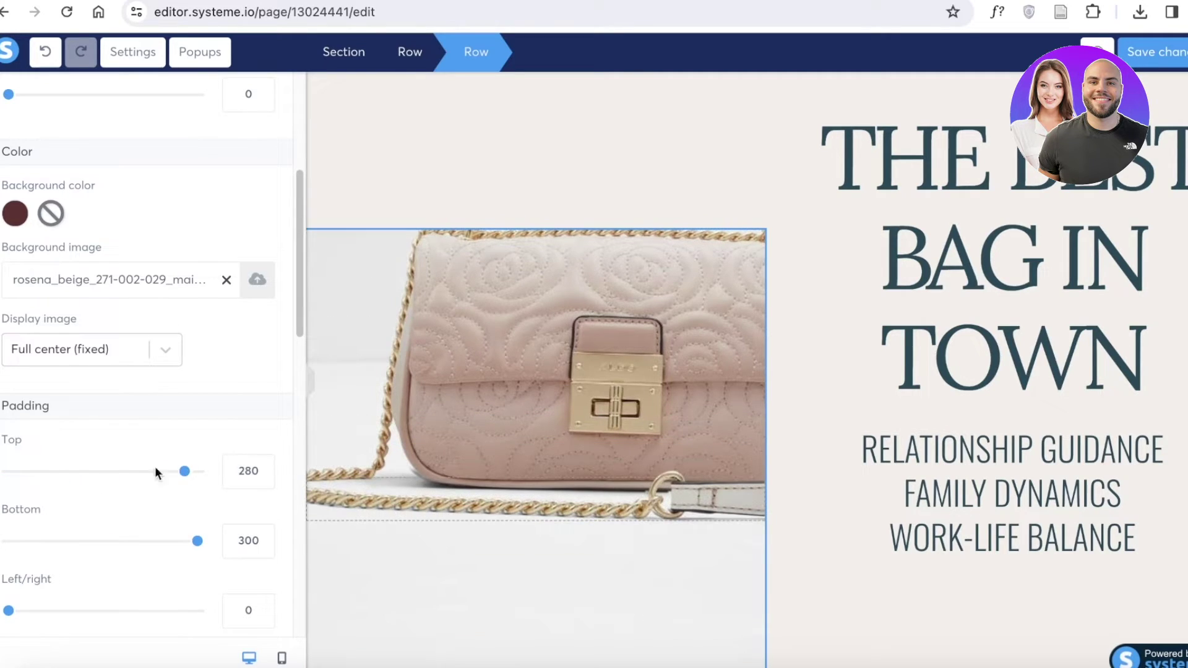
{"action": "scroll", "coordinate": [123, 483], "scroll_direction": "down", "scroll_amount": 3}
{"action": "left_click_drag", "start_coordinate": [9, 396], "coordinate": [124, 406]}
{"action": "scroll", "coordinate": [114, 380], "scroll_direction": "up", "scroll_amount": 4}
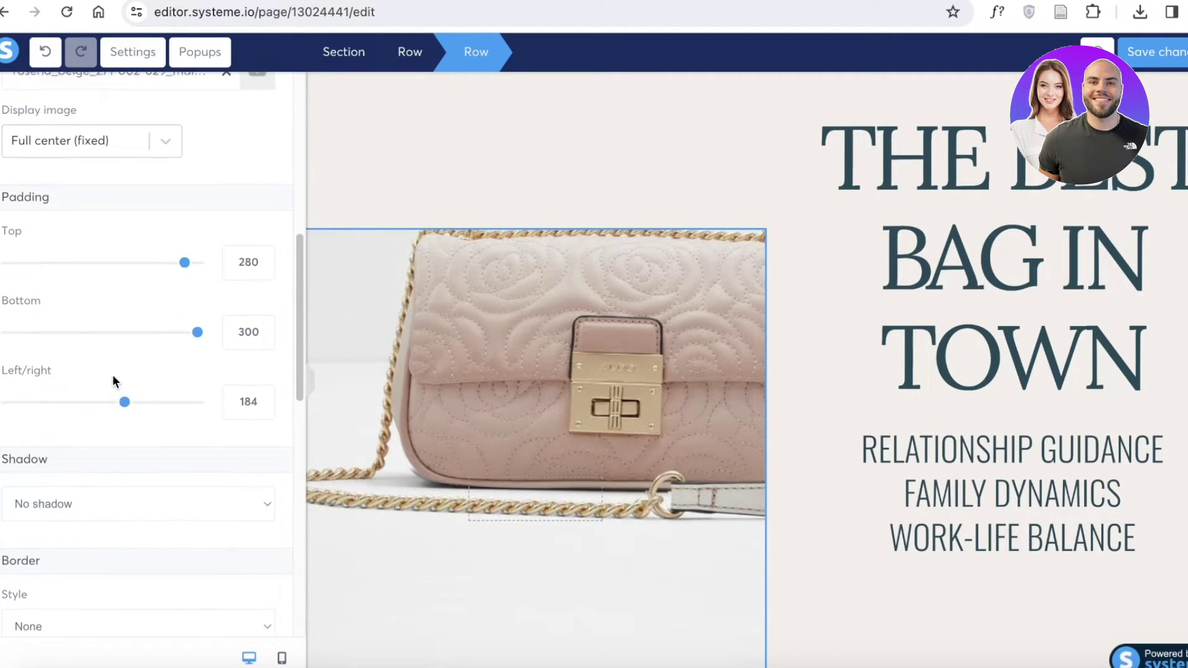
Compare tiled, centred, stretched, full width-and-height and no-crop display modes for the bag image
{"action": "left_click", "coordinate": [74, 351]}
{"action": "left_click", "coordinate": [73, 447]}
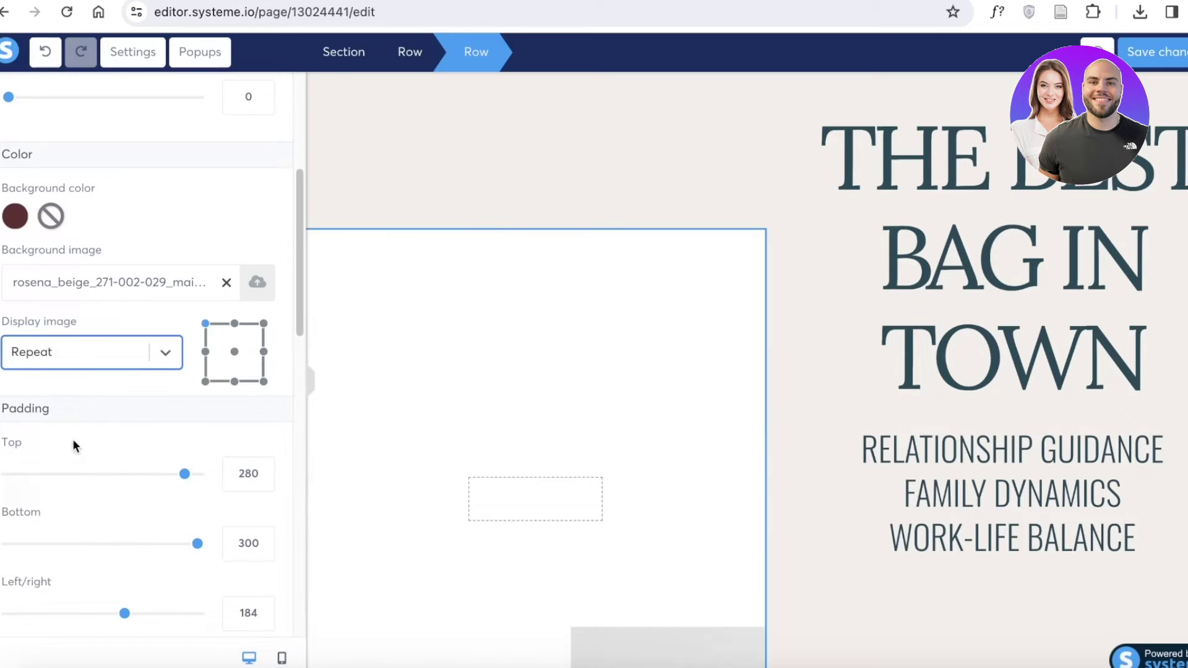
{"action": "left_click", "coordinate": [88, 365]}
{"action": "left_click", "coordinate": [234, 352]}
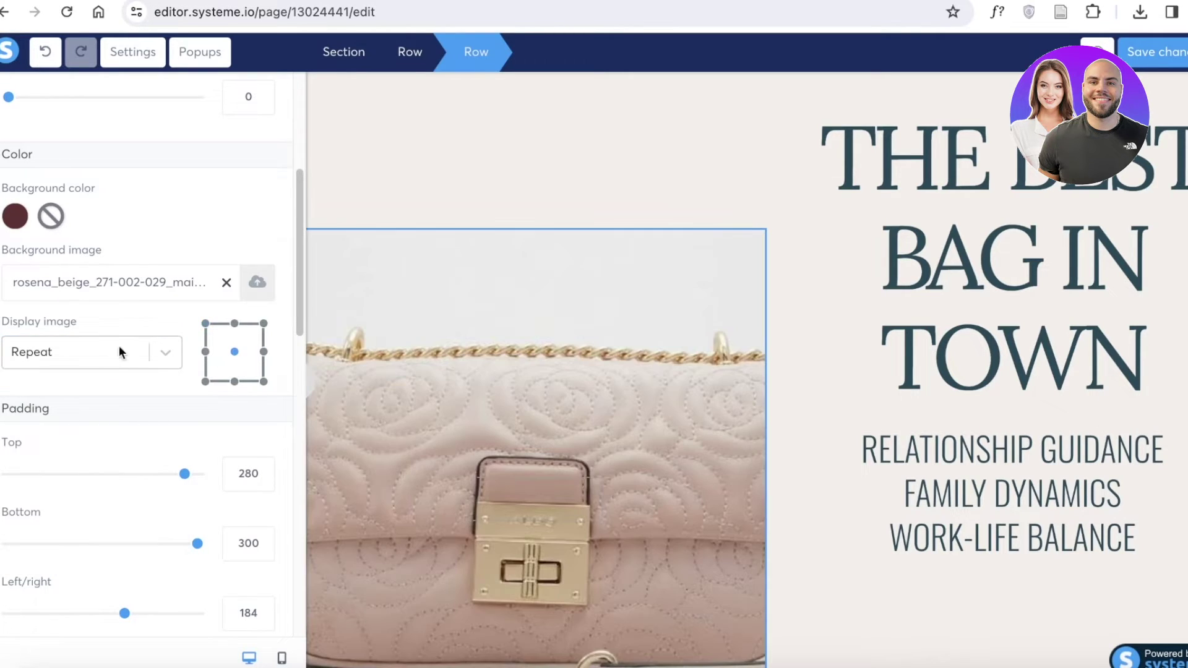
{"action": "left_click", "coordinate": [119, 352]}
{"action": "left_click", "coordinate": [69, 482]}
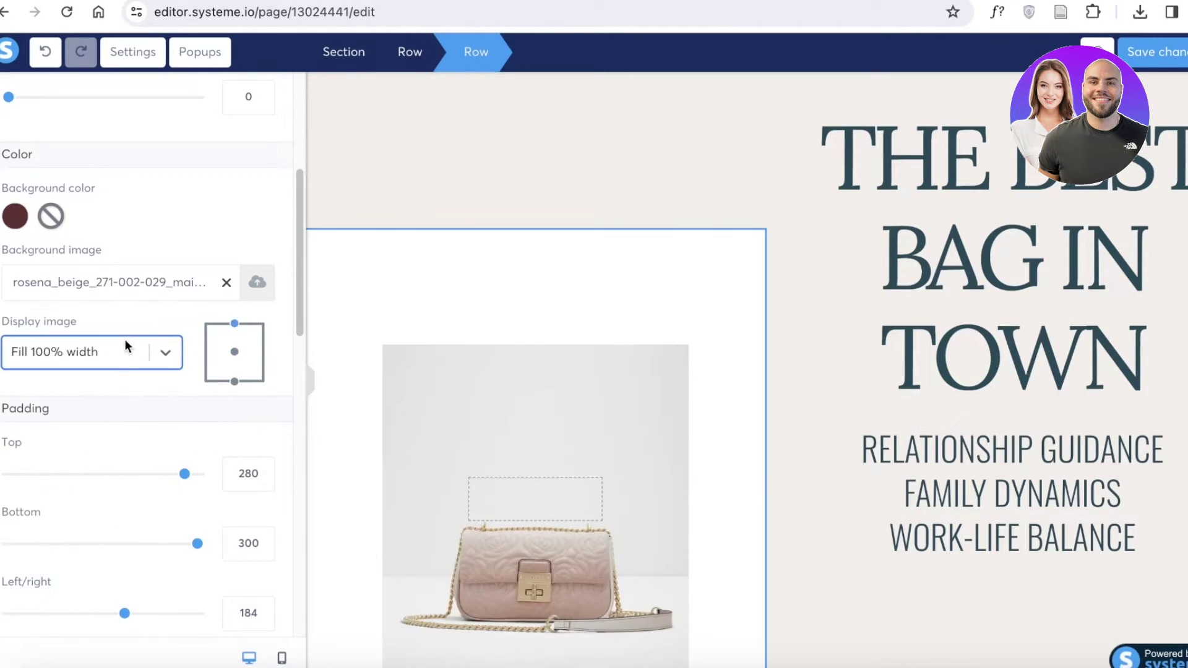
{"action": "left_click", "coordinate": [124, 345]}
{"action": "left_click", "coordinate": [58, 511]}
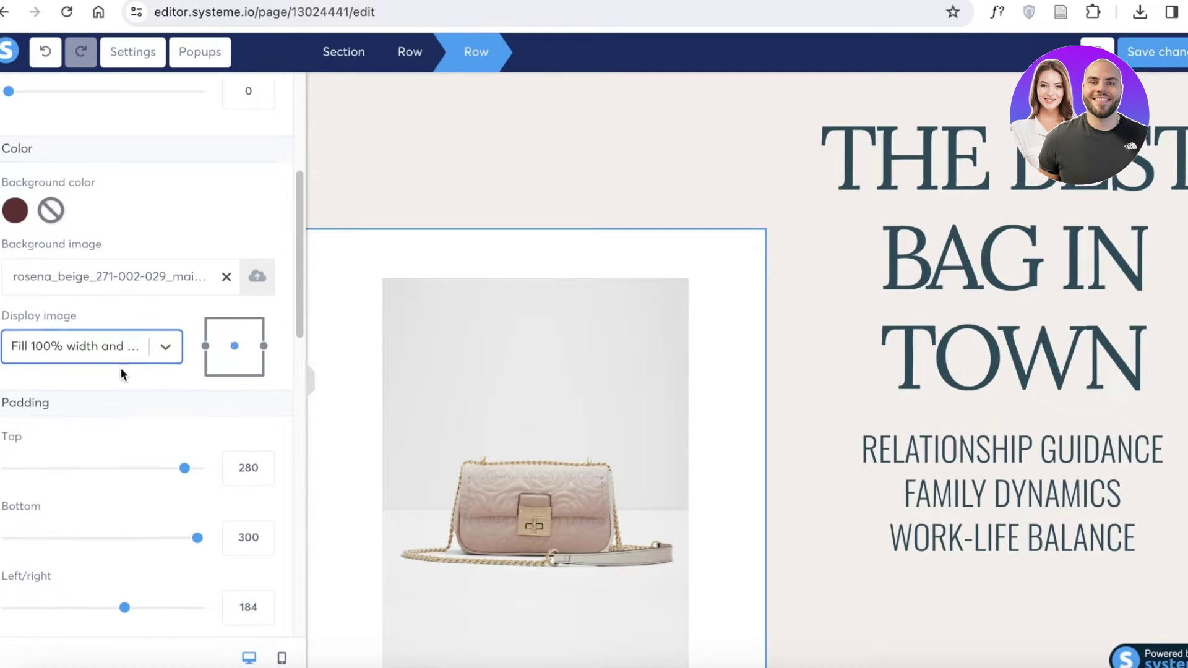
{"action": "left_click", "coordinate": [92, 314]}
{"action": "left_click", "coordinate": [42, 493]}
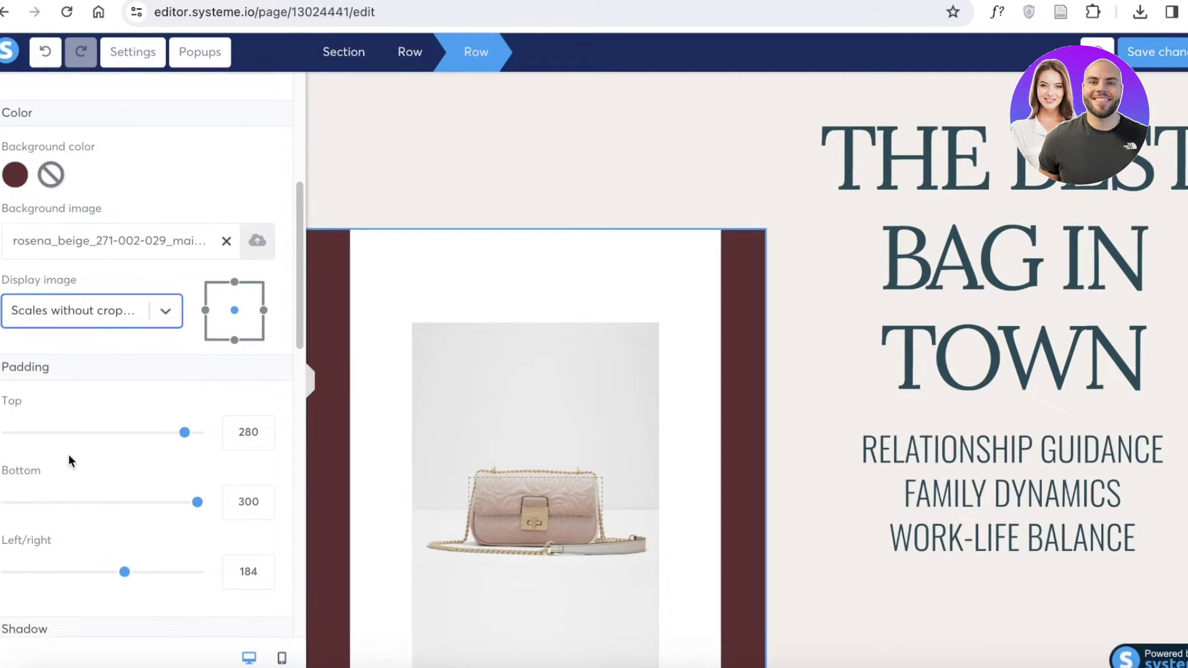
{"action": "scroll", "coordinate": [69, 457], "scroll_direction": "down", "scroll_amount": 6}
{"action": "scroll", "coordinate": [106, 333], "scroll_direction": "up", "scroll_amount": 7}
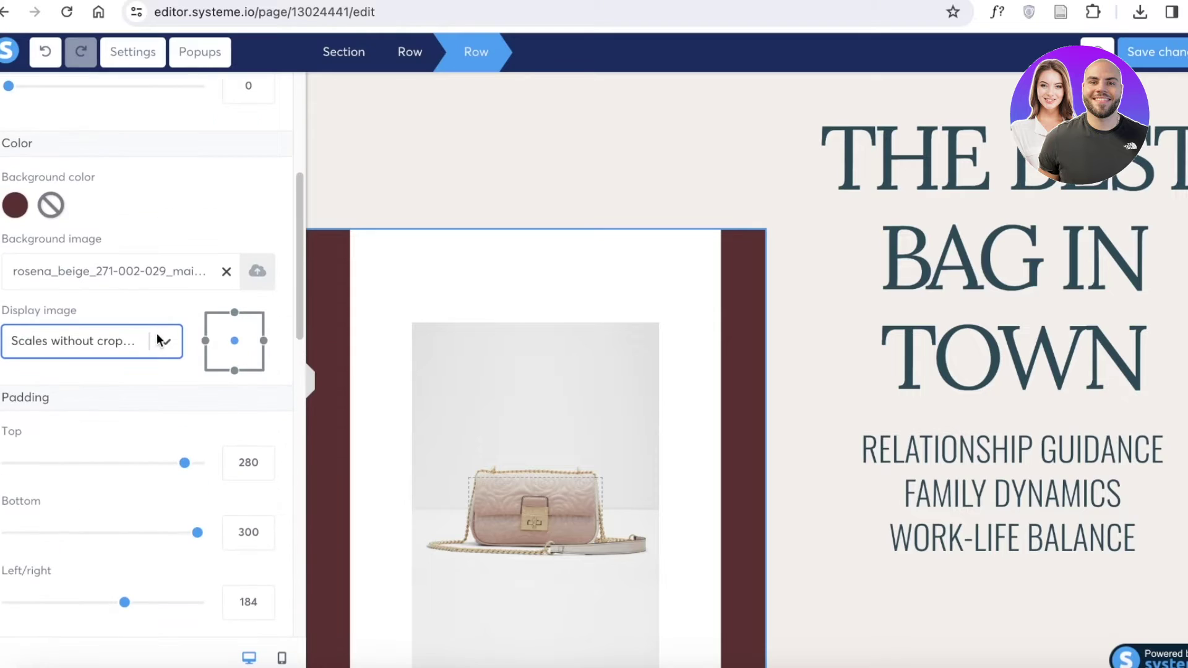
Settle the bag background image on the 'Fill 100% width' display mode
{"action": "left_click", "coordinate": [157, 333]}
{"action": "left_click", "coordinate": [111, 382]}
{"action": "left_click", "coordinate": [98, 341]}
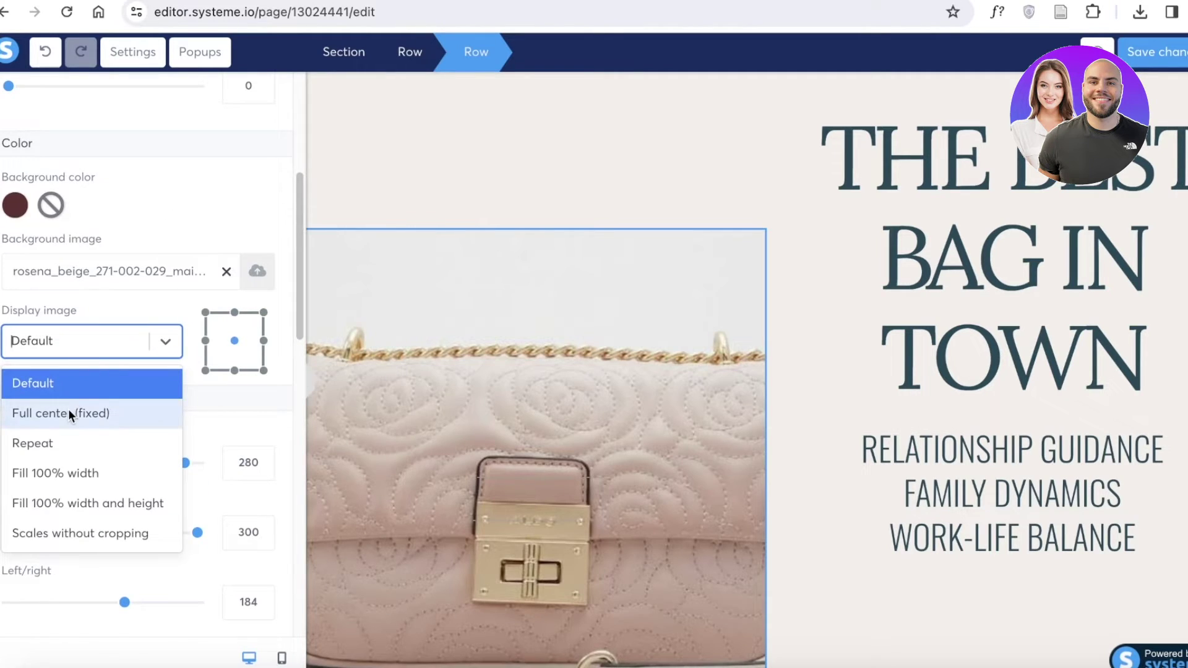
{"action": "left_click", "coordinate": [69, 411]}
{"action": "left_click", "coordinate": [80, 346]}
{"action": "left_click", "coordinate": [72, 500]}
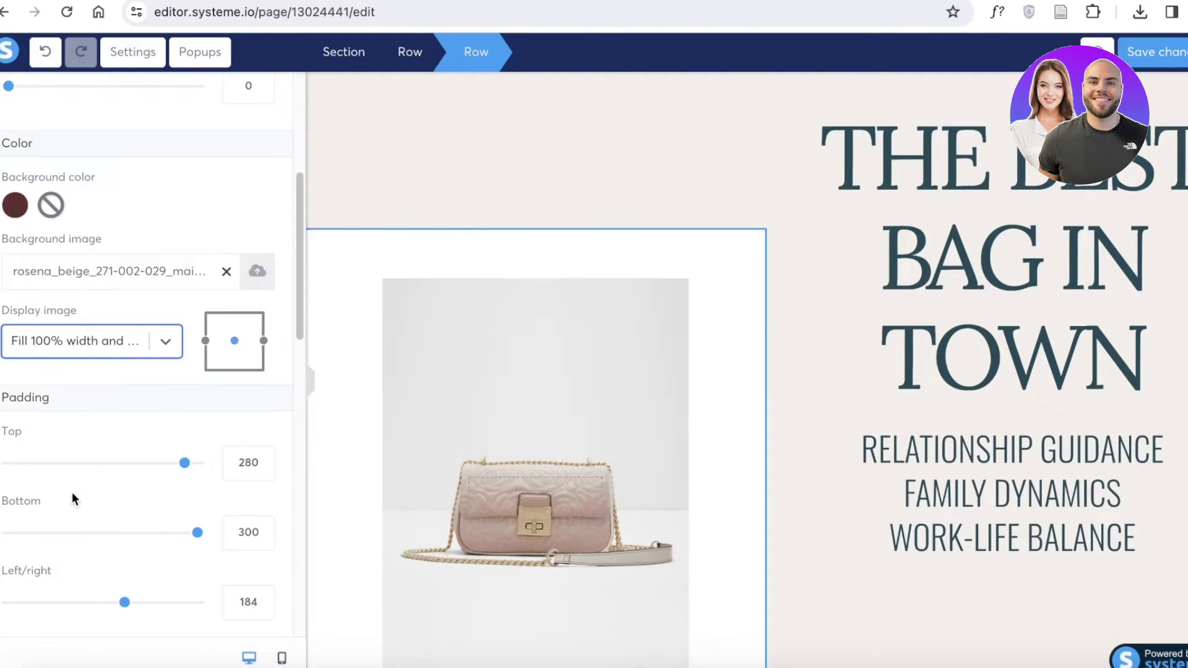
{"action": "left_click", "coordinate": [90, 341]}
{"action": "left_click", "coordinate": [80, 474]}
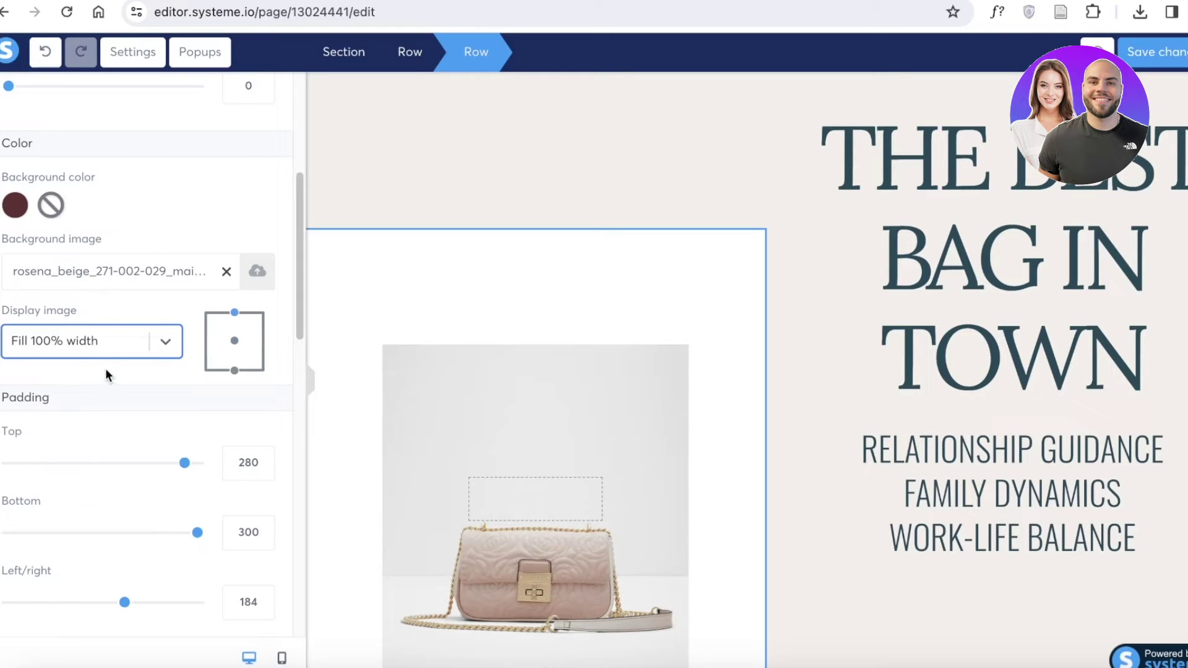
{"action": "scroll", "coordinate": [99, 340], "scroll_direction": "down", "scroll_amount": 8}
{"action": "scroll", "coordinate": [93, 339], "scroll_direction": "up", "scroll_amount": 1}
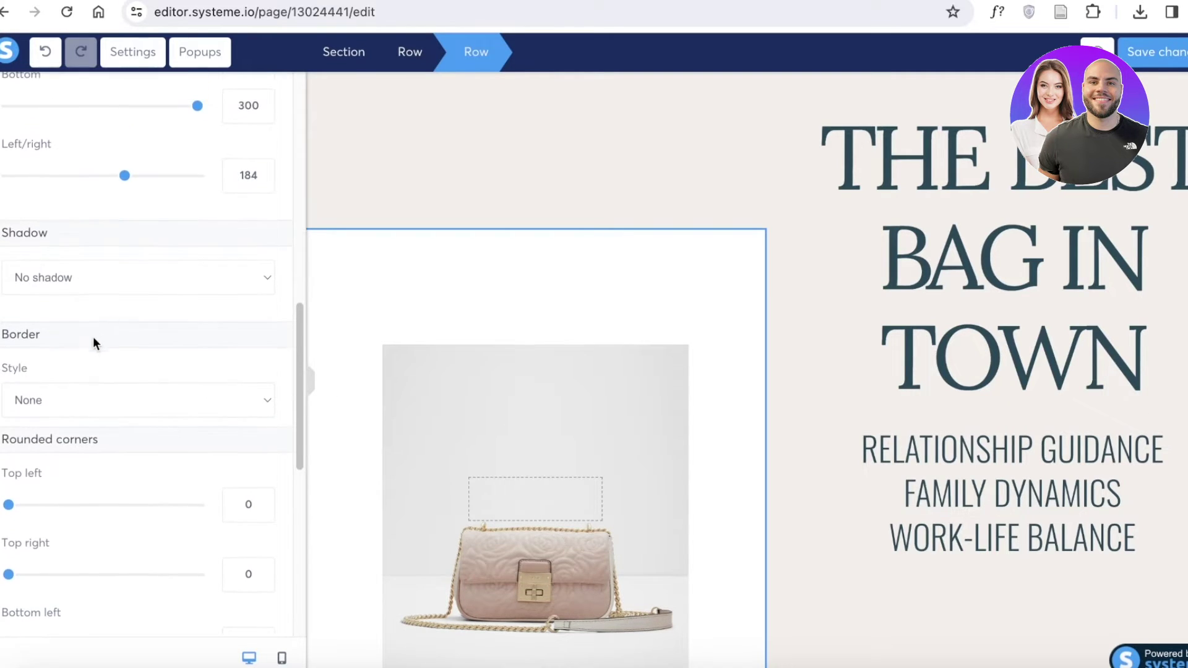
{"action": "scroll", "coordinate": [124, 279], "scroll_direction": "down", "scroll_amount": 9}
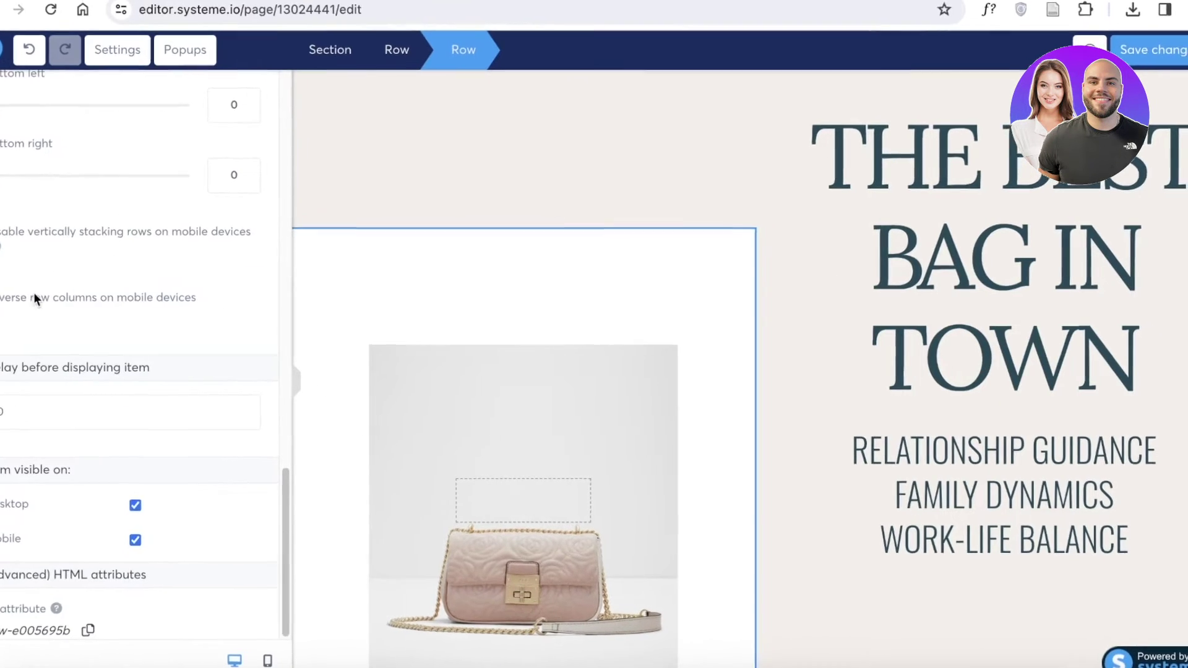
Scroll through the lower sections to locate the My Approach and Upcoming Events rows
{"action": "key", "text": "Escape"}
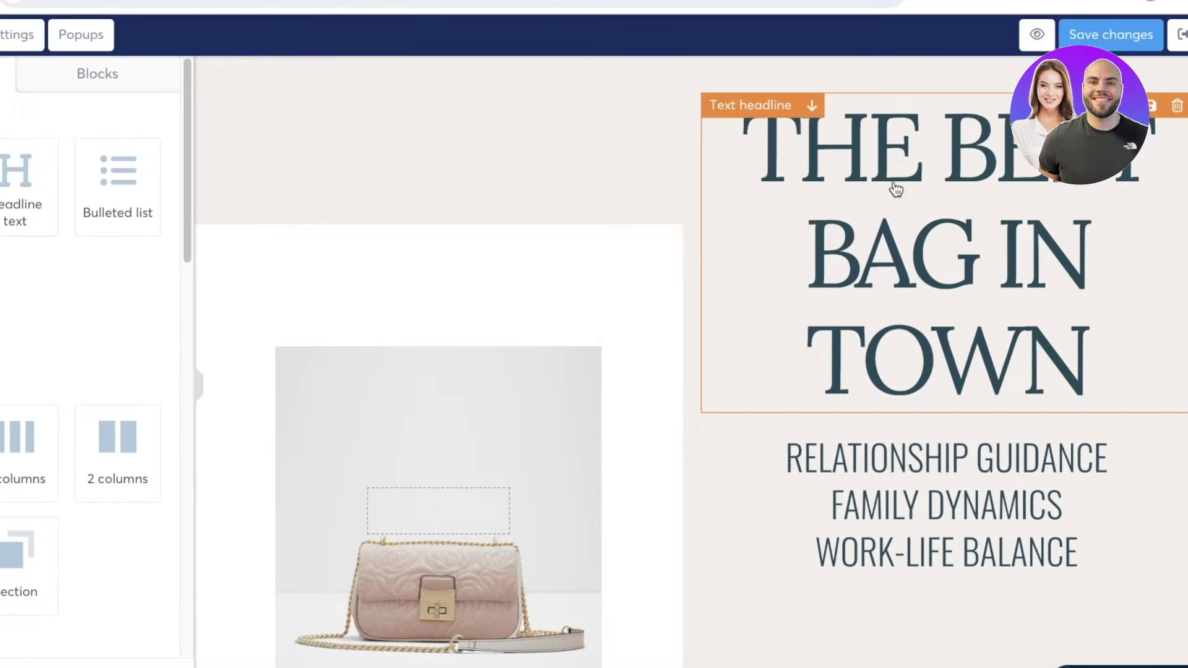
{"action": "scroll", "coordinate": [896, 190], "scroll_direction": "down", "scroll_amount": 10}
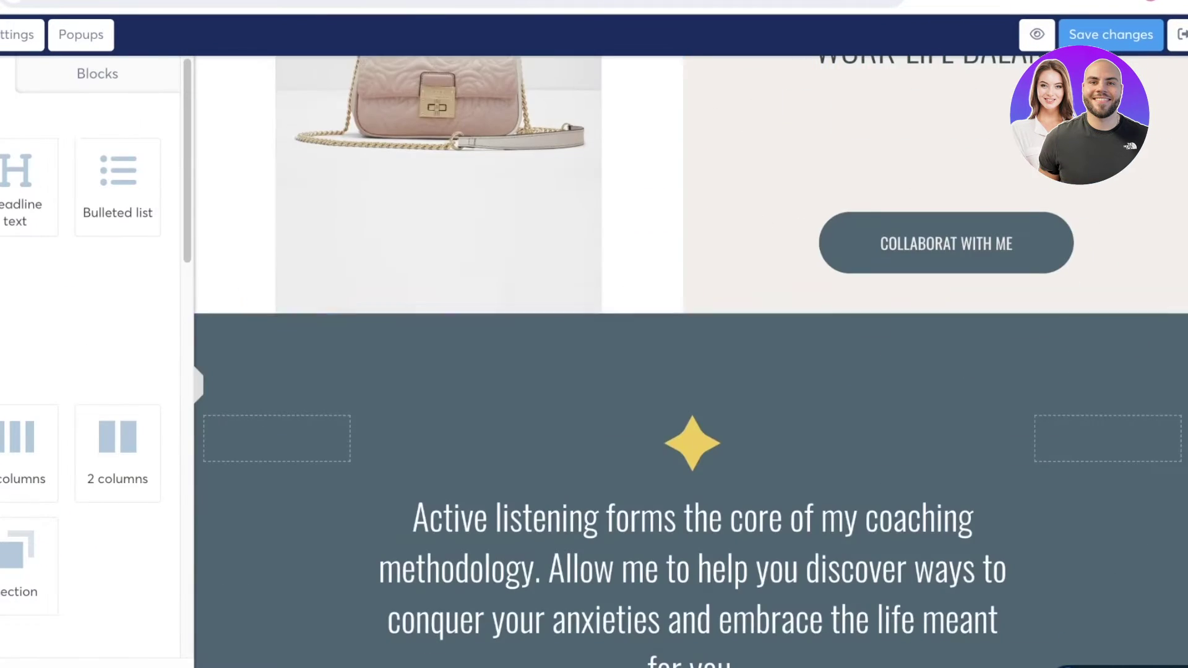
{"action": "scroll", "coordinate": [756, 230], "scroll_direction": "up", "scroll_amount": 4}
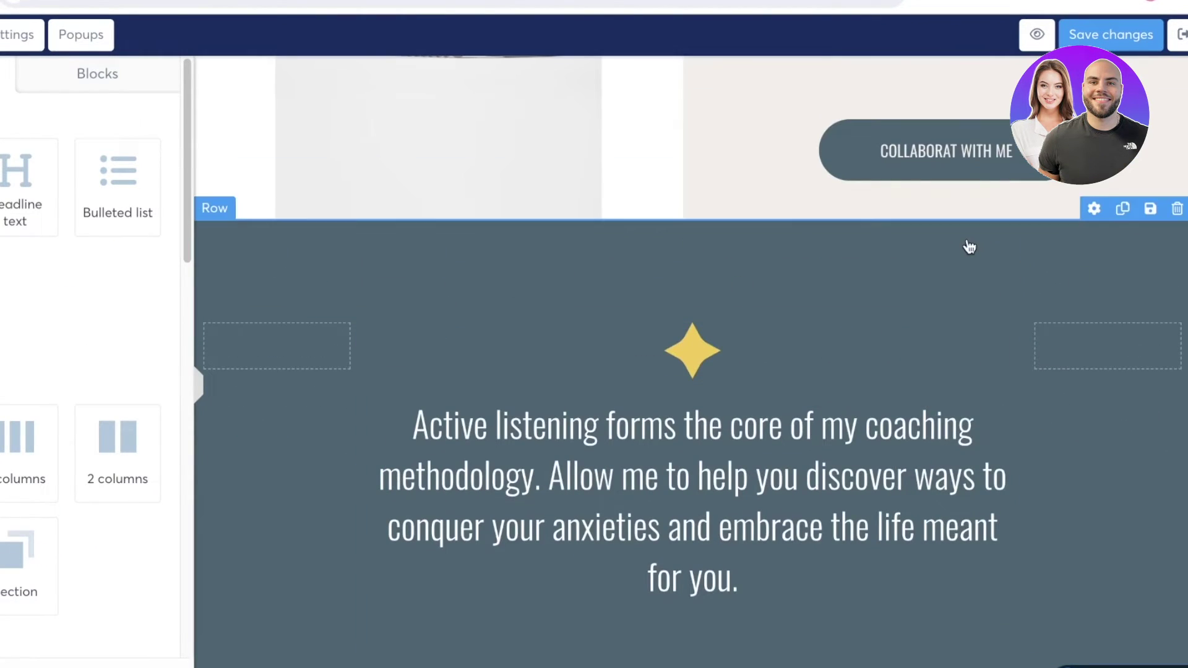
{"action": "scroll", "coordinate": [804, 379], "scroll_direction": "down", "scroll_amount": 12}
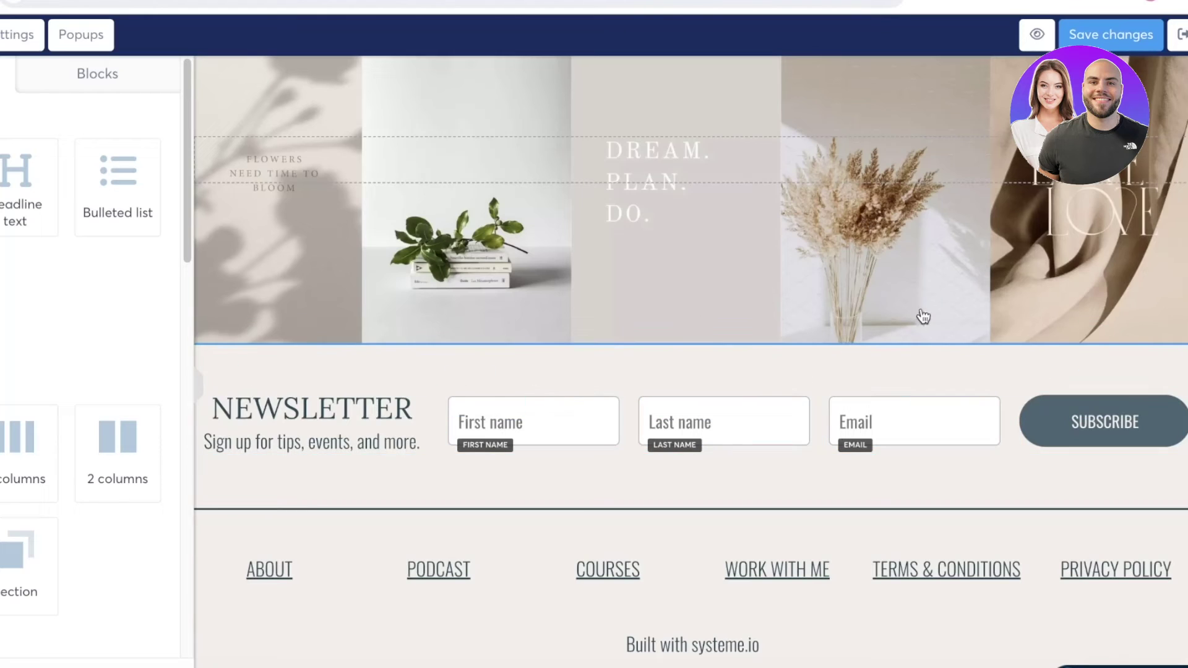
{"action": "scroll", "coordinate": [920, 316], "scroll_direction": "up", "scroll_amount": 12}
{"action": "scroll", "coordinate": [920, 382], "scroll_direction": "down", "scroll_amount": 8}
{"action": "scroll", "coordinate": [937, 382], "scroll_direction": "up", "scroll_amount": 16}
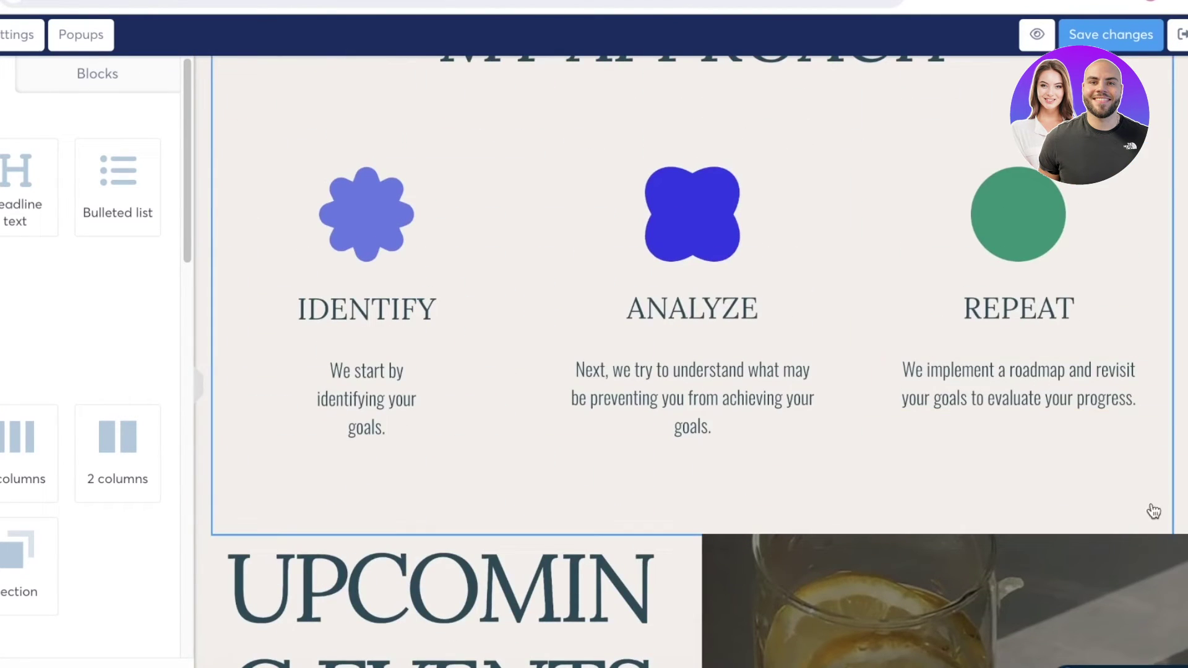
{"action": "scroll", "coordinate": [1151, 526], "scroll_direction": "down", "scroll_amount": 3}
{"action": "left_click", "coordinate": [1148, 384]}
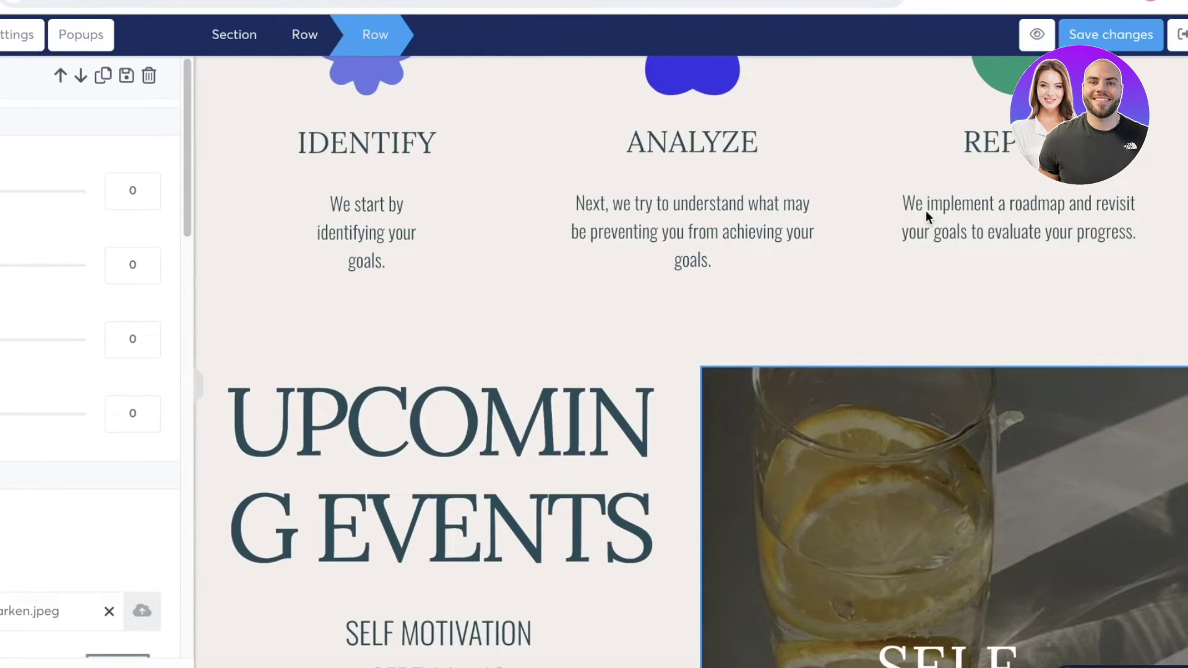
{"action": "key", "text": "Escape"}
{"action": "scroll", "coordinate": [928, 216], "scroll_direction": "up", "scroll_amount": 8}
Delete the My Approach, Upcoming Events and photo banner rows, and add a text block above Newsletter
{"action": "left_click", "coordinate": [1158, 230]}
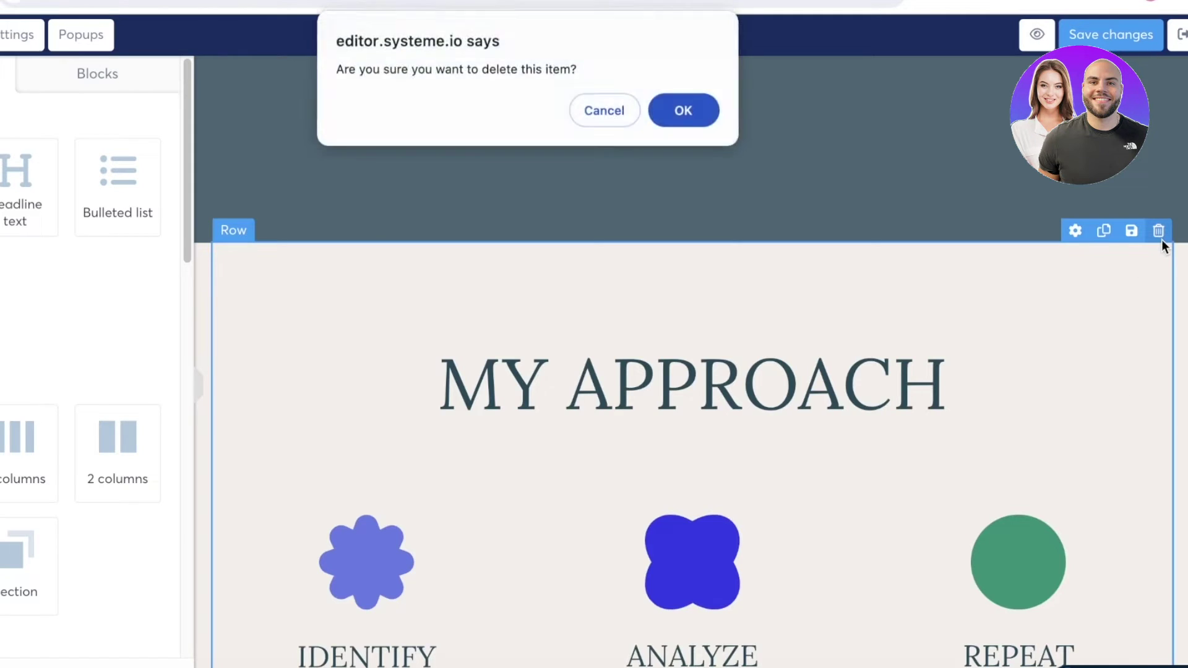
{"action": "key", "text": "Return"}
{"action": "left_click", "coordinate": [1177, 230]}
{"action": "left_click", "coordinate": [695, 110]}
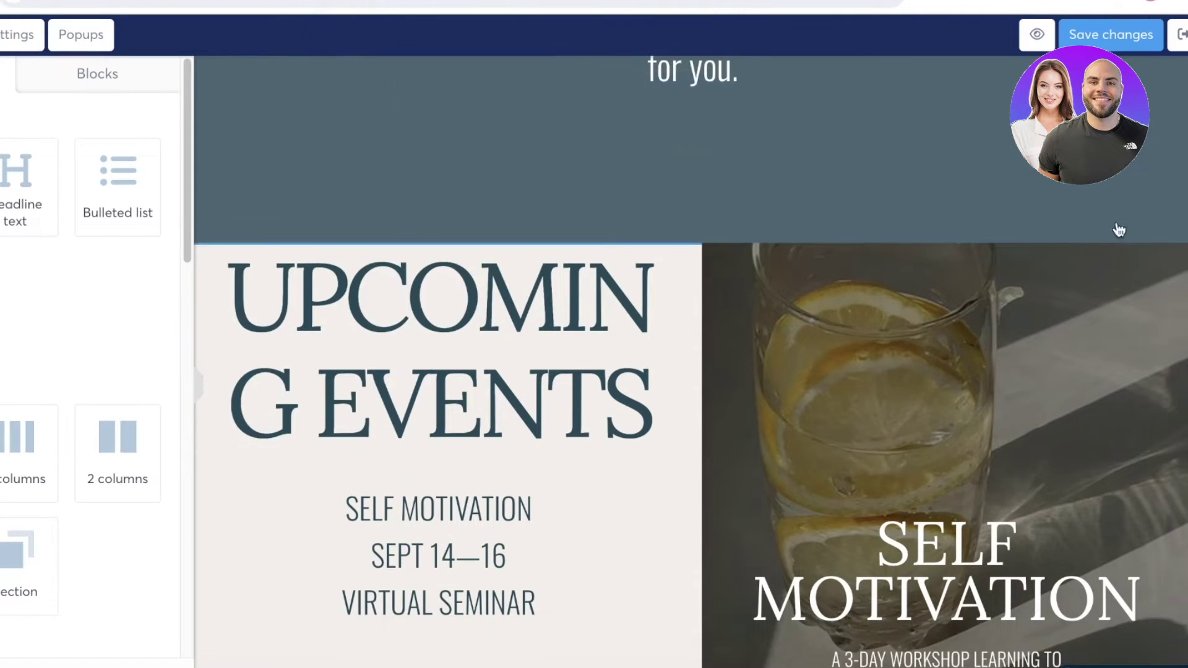
{"action": "left_click", "coordinate": [1177, 230]}
{"action": "left_click", "coordinate": [686, 116]}
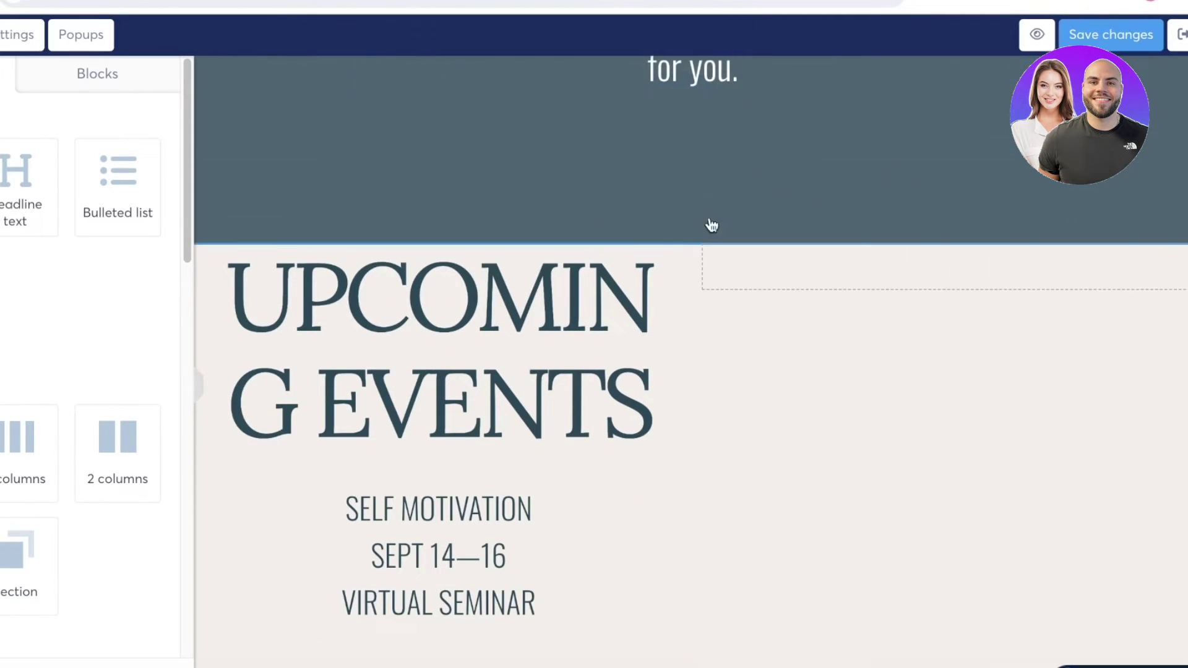
{"action": "left_click", "coordinate": [1177, 230]}
{"action": "left_click", "coordinate": [684, 110]}
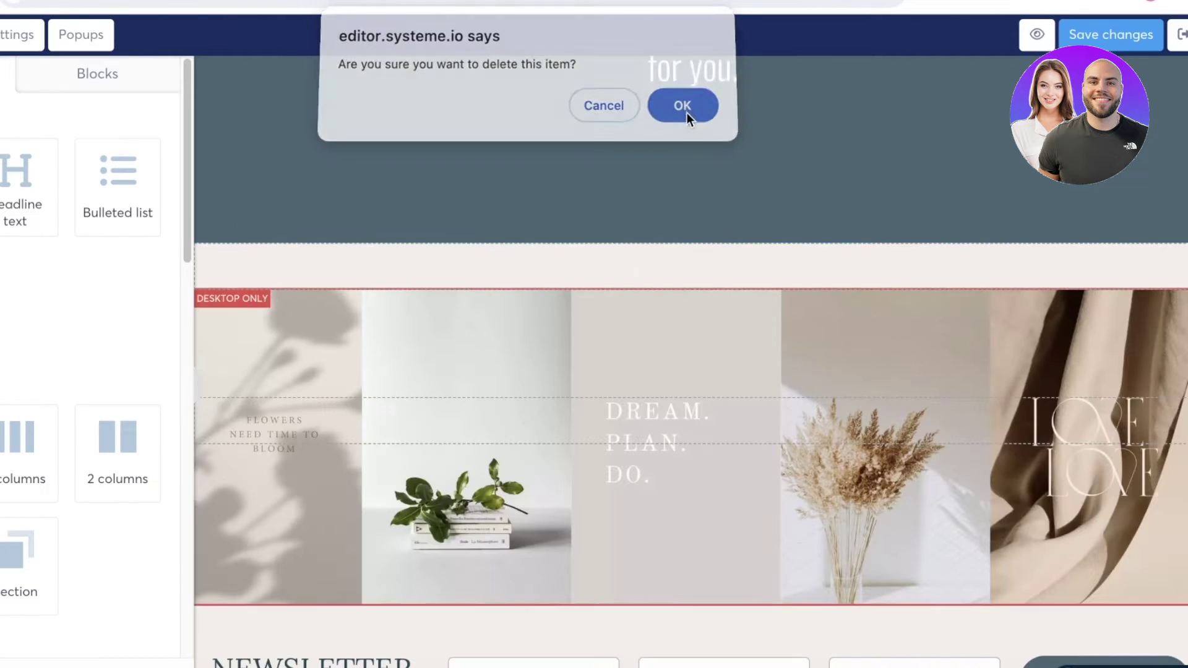
{"action": "left_click", "coordinate": [1177, 278]}
{"action": "left_click", "coordinate": [681, 124]}
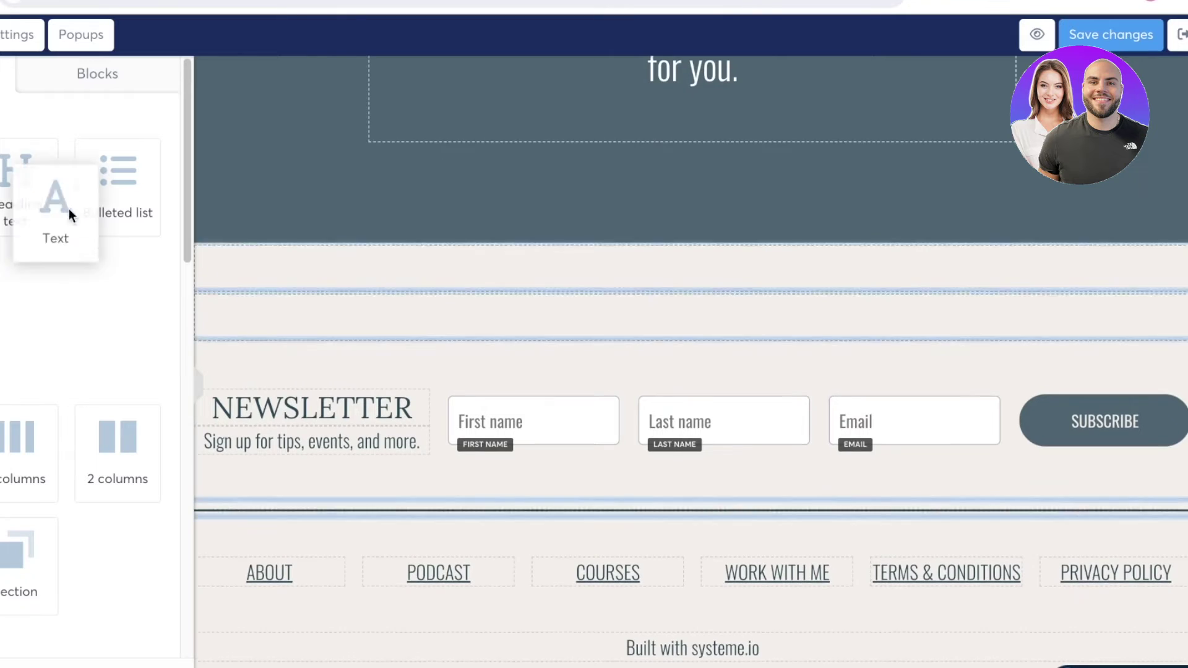
{"action": "left_click_drag", "start_coordinate": [68, 213], "coordinate": [620, 334]}
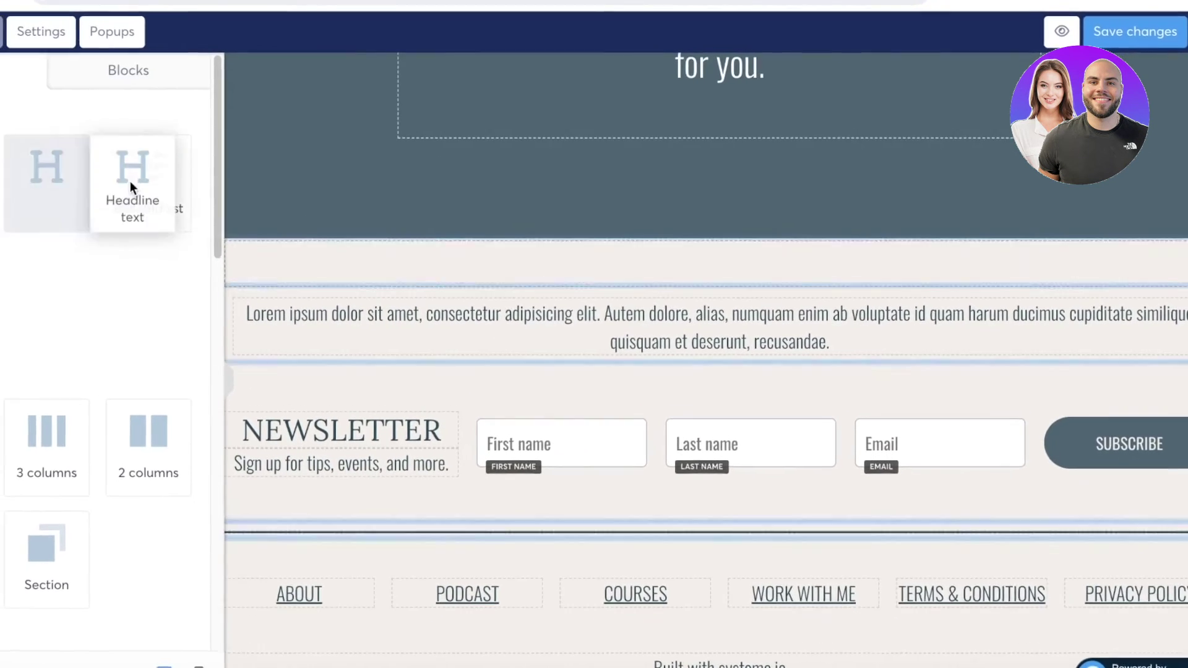
Scroll the canvas back up to the bag image and 'THE BEST BAG IN TOWN' headline
{"action": "scroll", "coordinate": [76, 293], "scroll_direction": "down", "scroll_amount": 5}
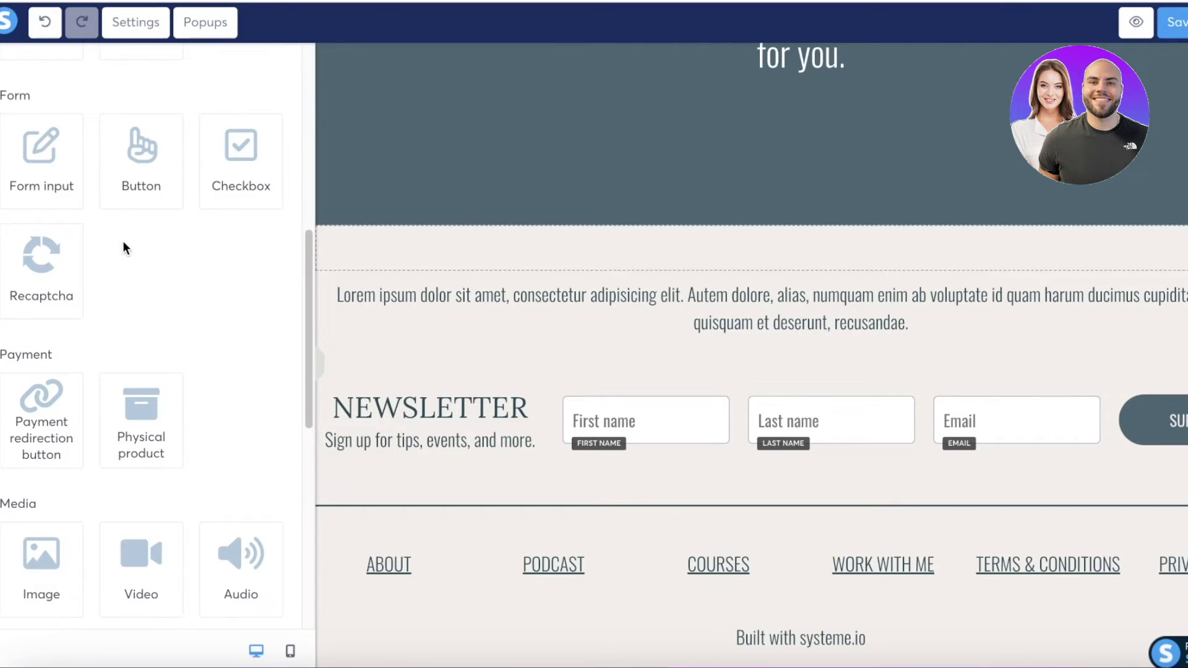
{"action": "scroll", "coordinate": [98, 322], "scroll_direction": "down", "scroll_amount": 8}
{"action": "scroll", "coordinate": [114, 321], "scroll_direction": "up", "scroll_amount": 8}
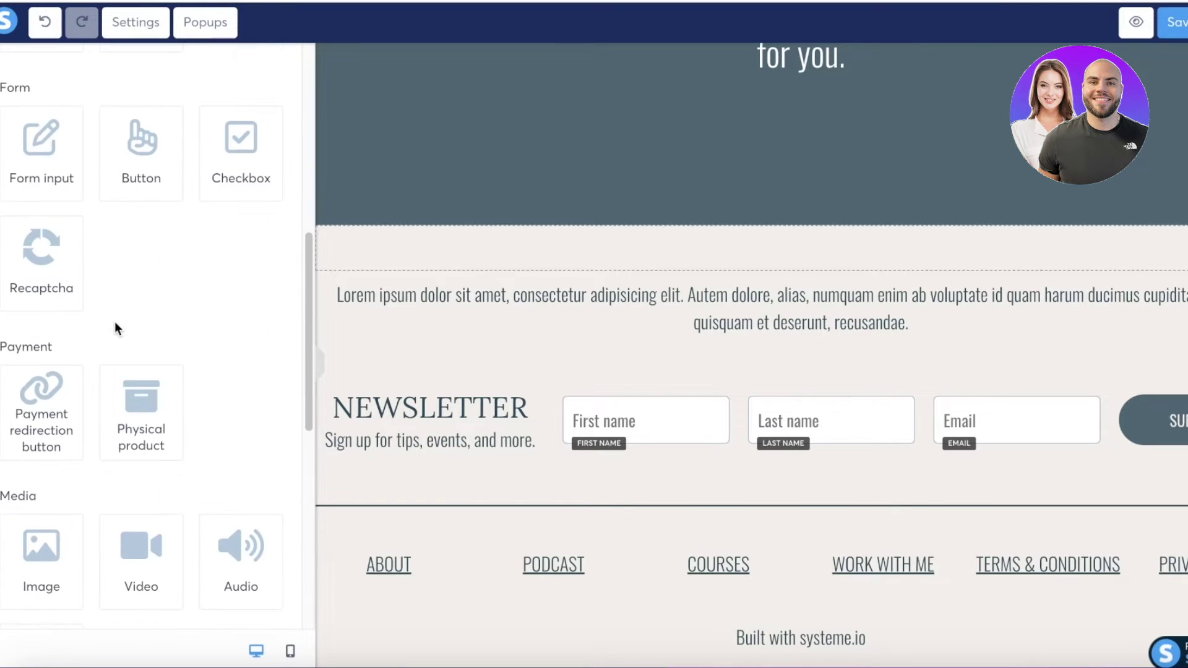
{"action": "scroll", "coordinate": [223, 284], "scroll_direction": "up", "scroll_amount": 3}
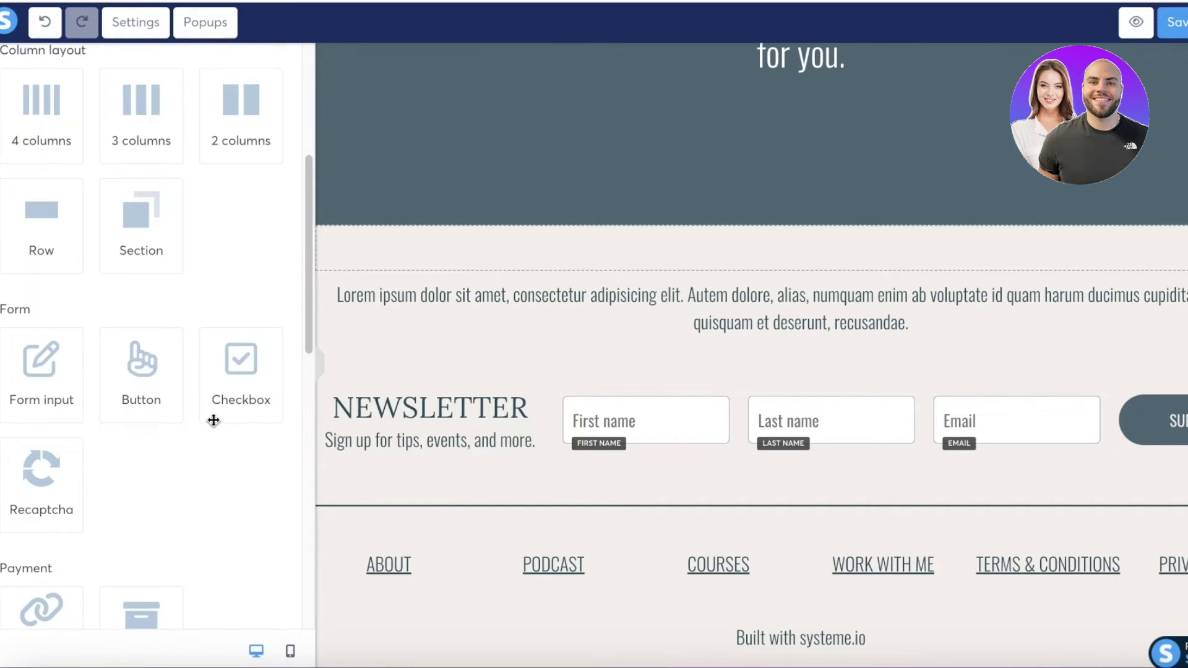
{"action": "scroll", "coordinate": [214, 420], "scroll_direction": "up", "scroll_amount": 3}
{"action": "scroll", "coordinate": [213, 421], "scroll_direction": "down", "scroll_amount": 10}
{"action": "scroll", "coordinate": [62, 436], "scroll_direction": "up", "scroll_amount": 10}
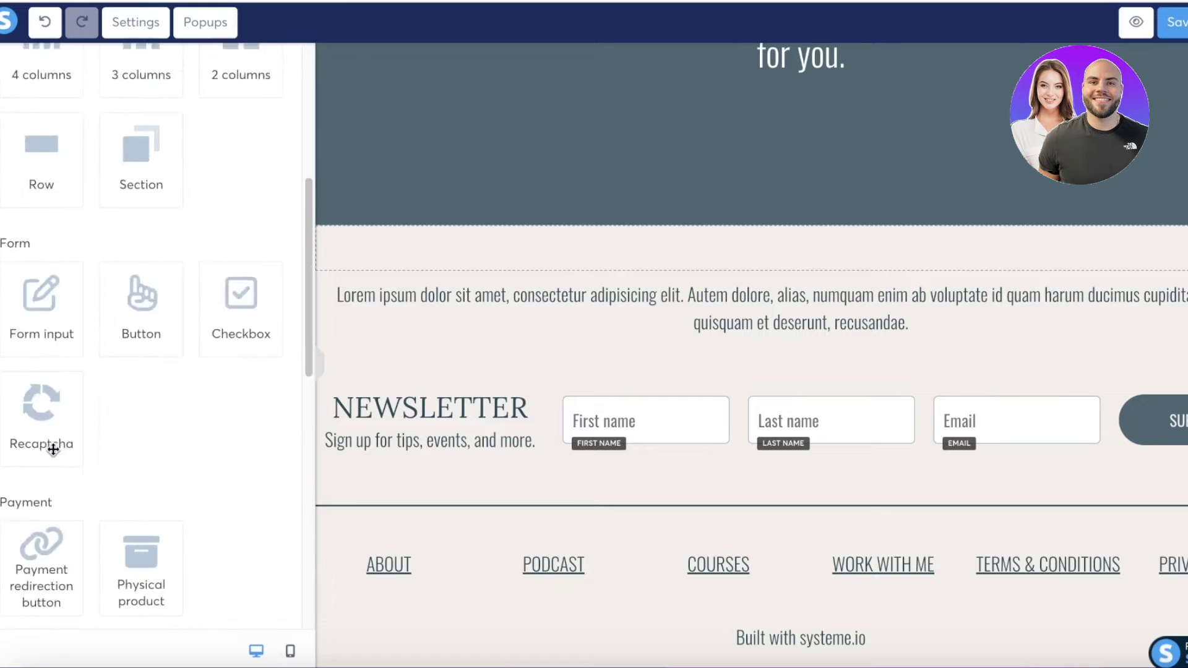
{"action": "scroll", "coordinate": [565, 315], "scroll_direction": "up", "scroll_amount": 15}
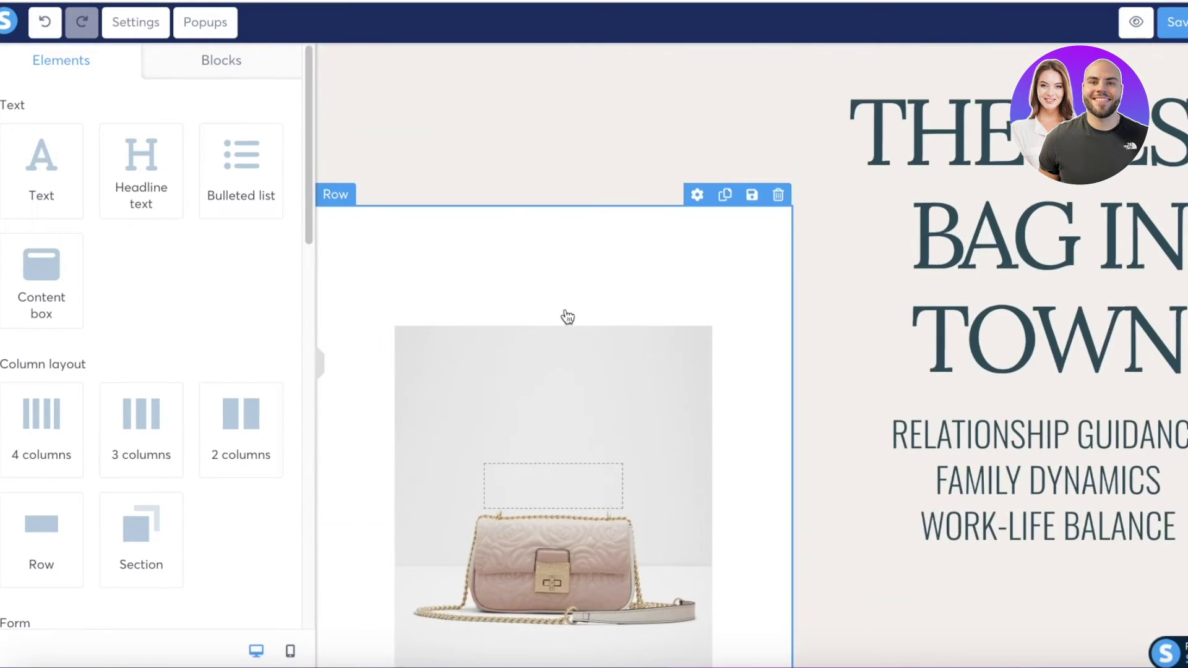
Select the COLLABORAT WITH ME button below the headline
{"action": "left_click", "coordinate": [993, 120]}
{"action": "double_click", "coordinate": [993, 121]}
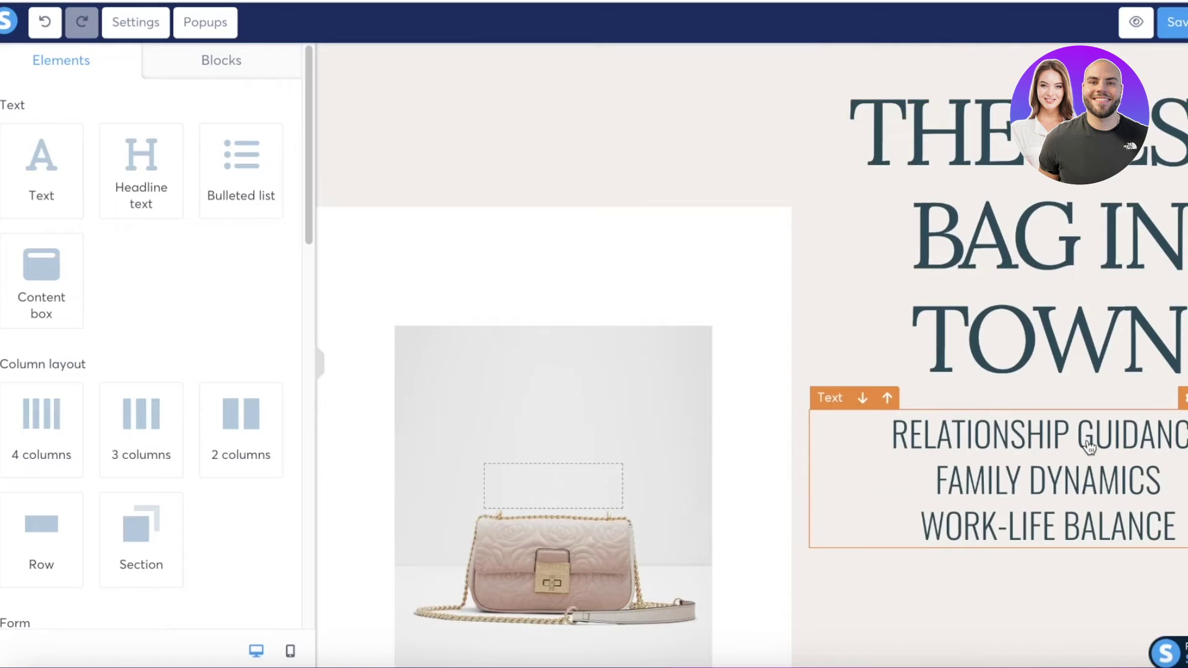
{"action": "scroll", "coordinate": [1089, 445], "scroll_direction": "down", "scroll_amount": 3}
{"action": "left_click", "coordinate": [1068, 489]}
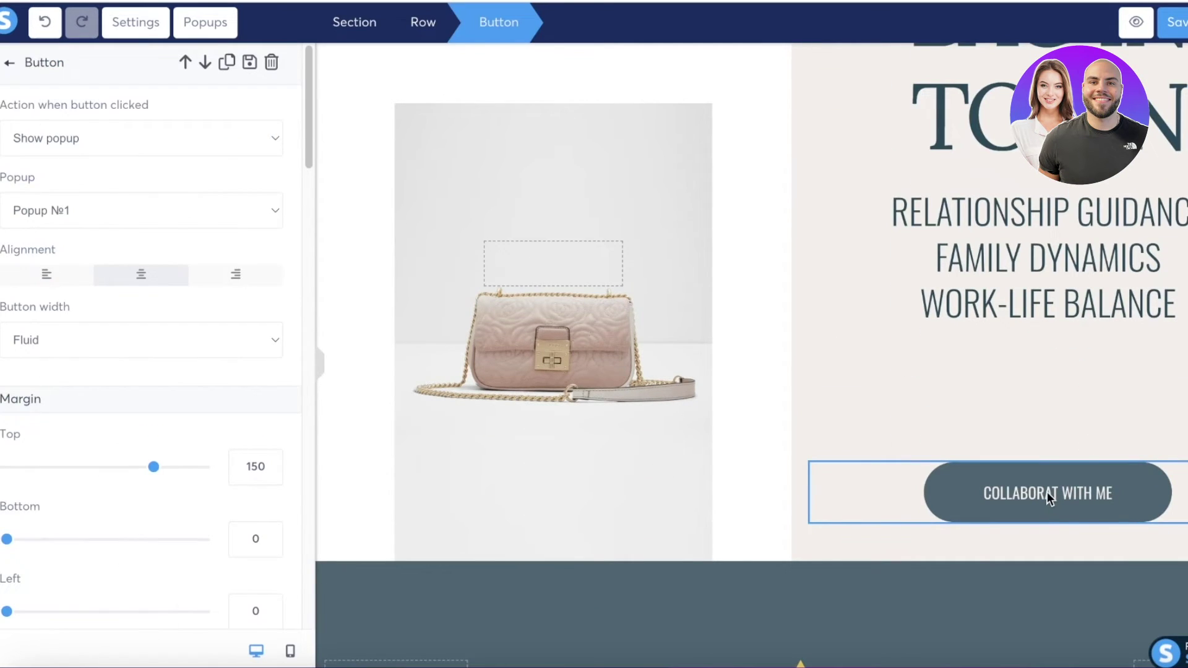
{"action": "key", "text": "Escape"}
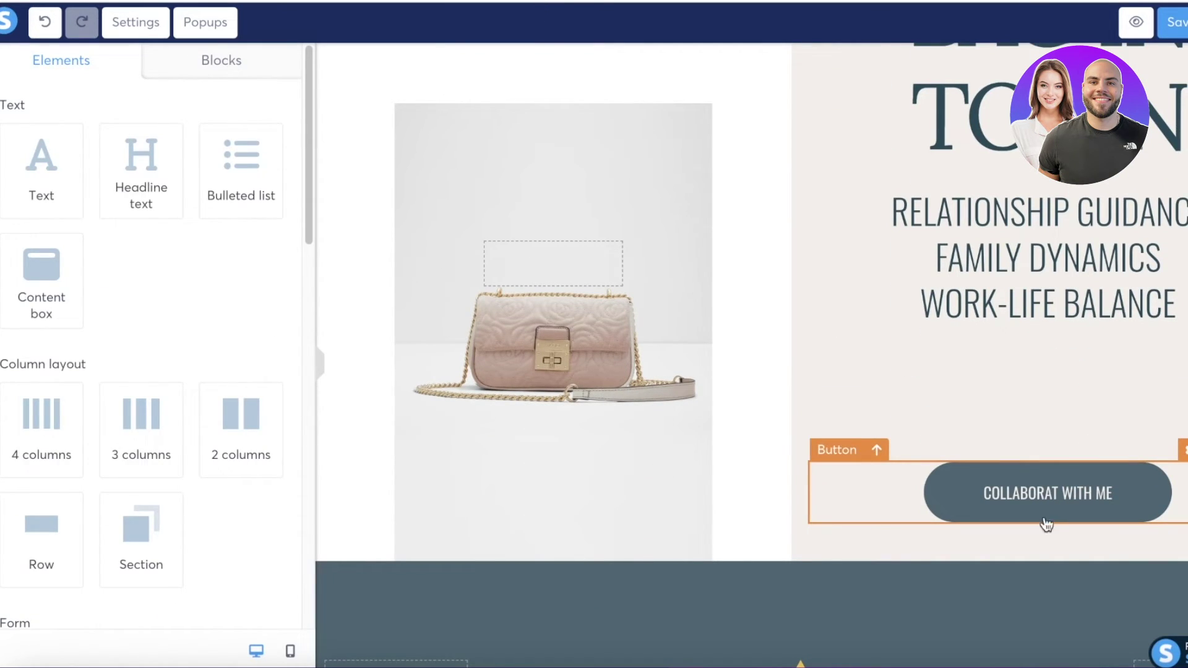
Set the button's popup to 'Select a popup' and its click action to Open URL
{"action": "left_click", "coordinate": [1026, 498]}
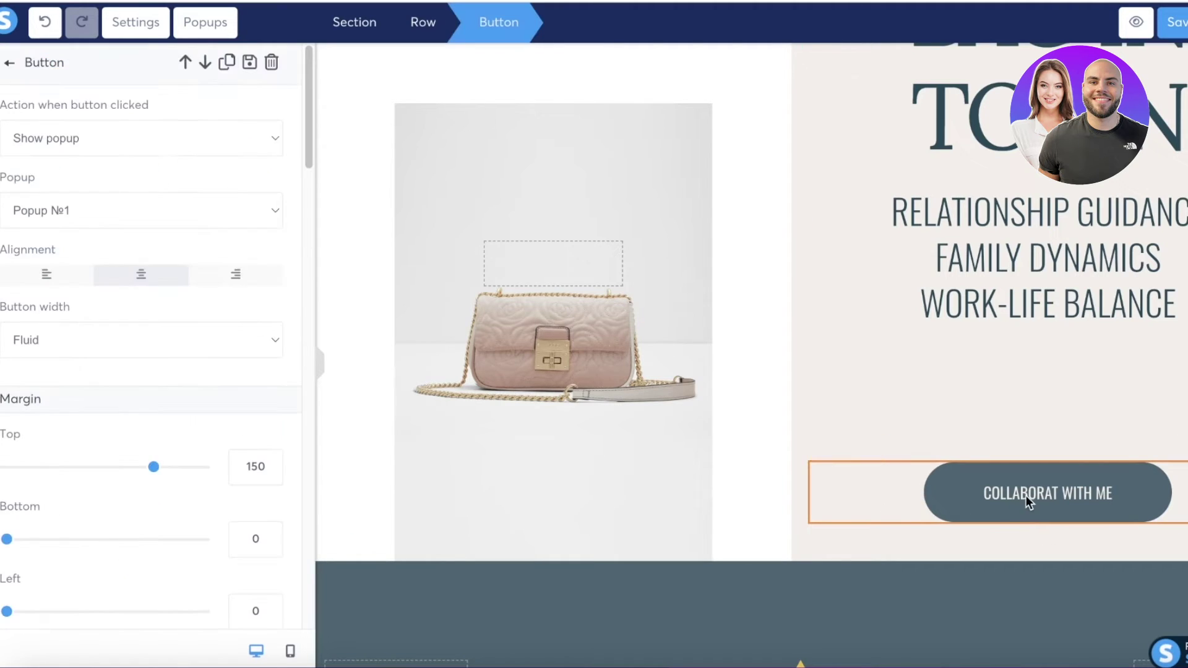
{"action": "left_click", "coordinate": [106, 210]}
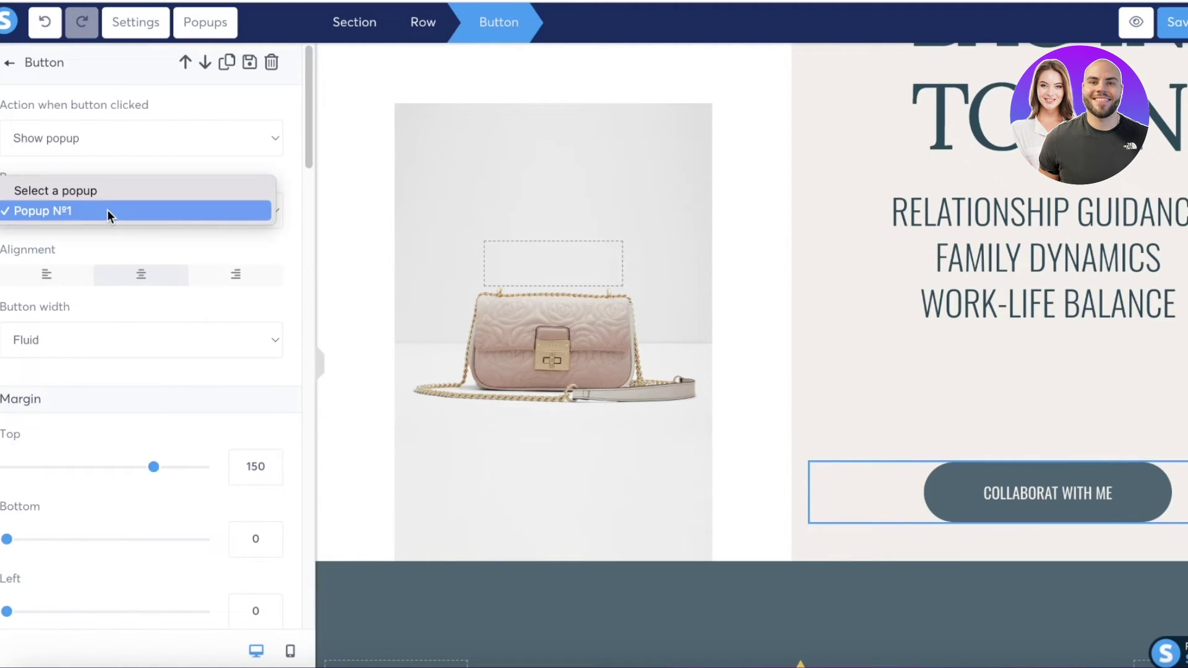
{"action": "left_click", "coordinate": [106, 191]}
{"action": "left_click", "coordinate": [136, 136]}
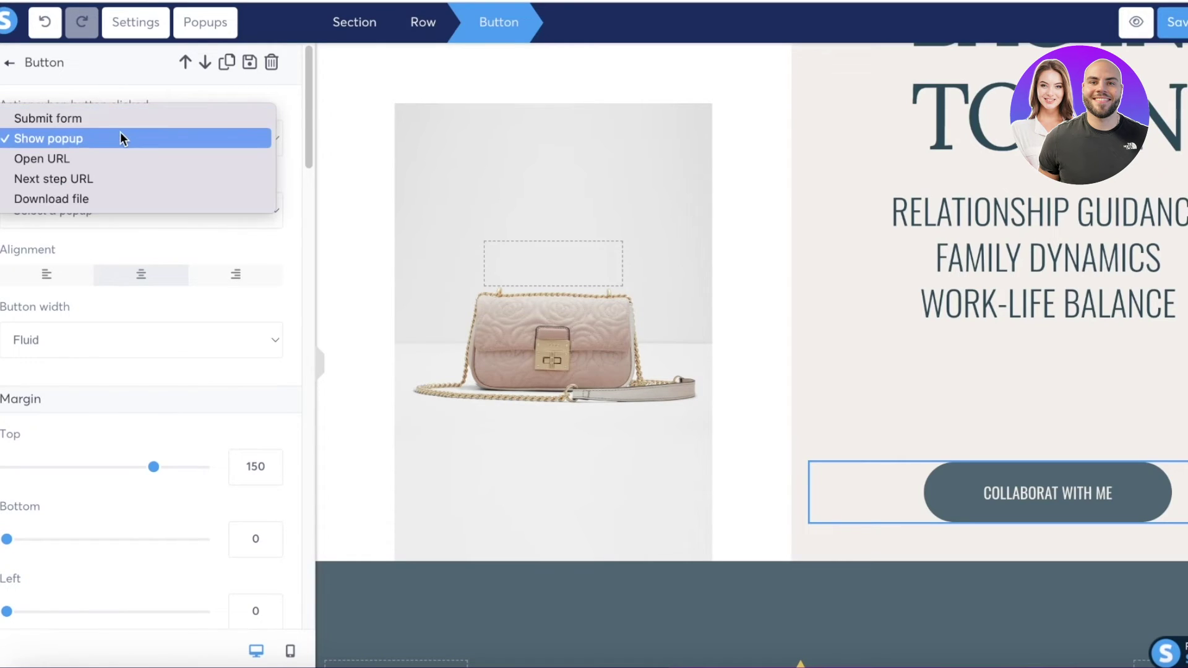
{"action": "left_click", "coordinate": [114, 157]}
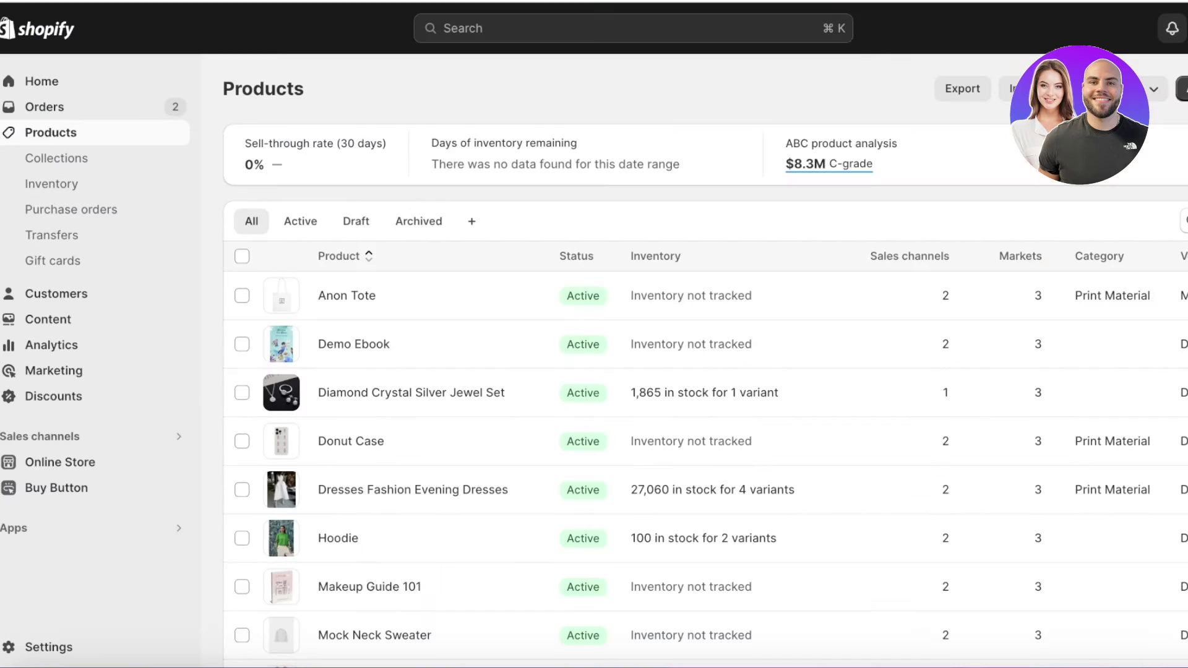
Open the Mock Neck Sweater store page from Shopify Products and copy its address
{"action": "scroll", "coordinate": [335, 498], "scroll_direction": "down", "scroll_amount": 2}
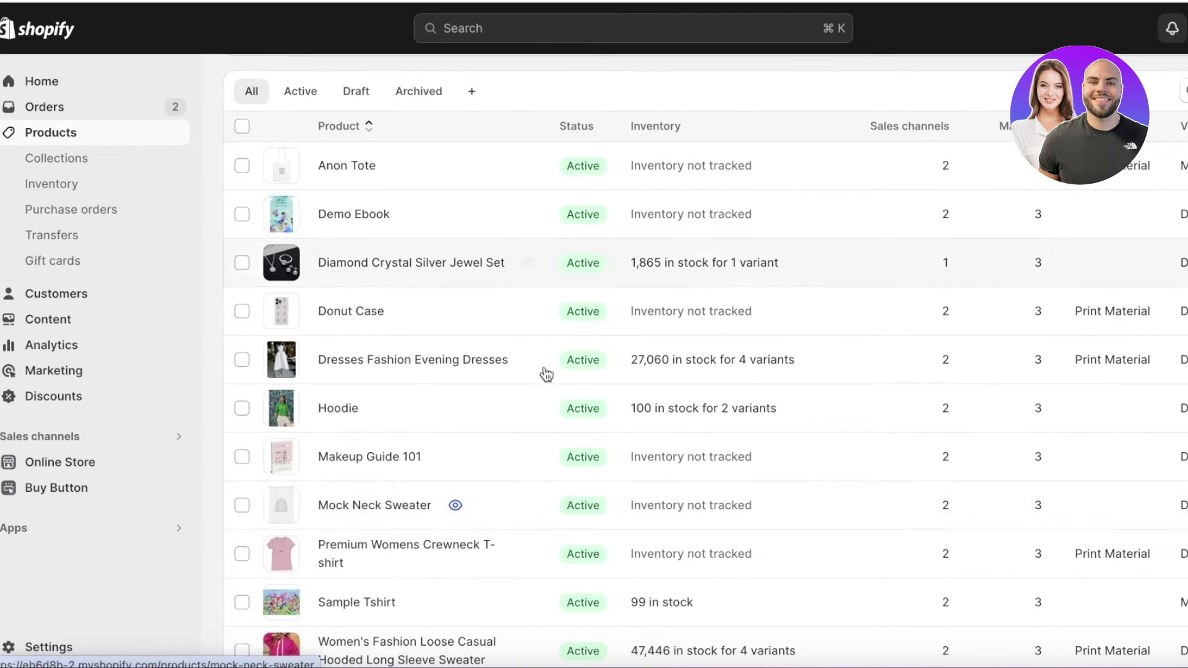
{"action": "left_click", "coordinate": [374, 506]}
{"action": "right_click", "coordinate": [350, 1]}
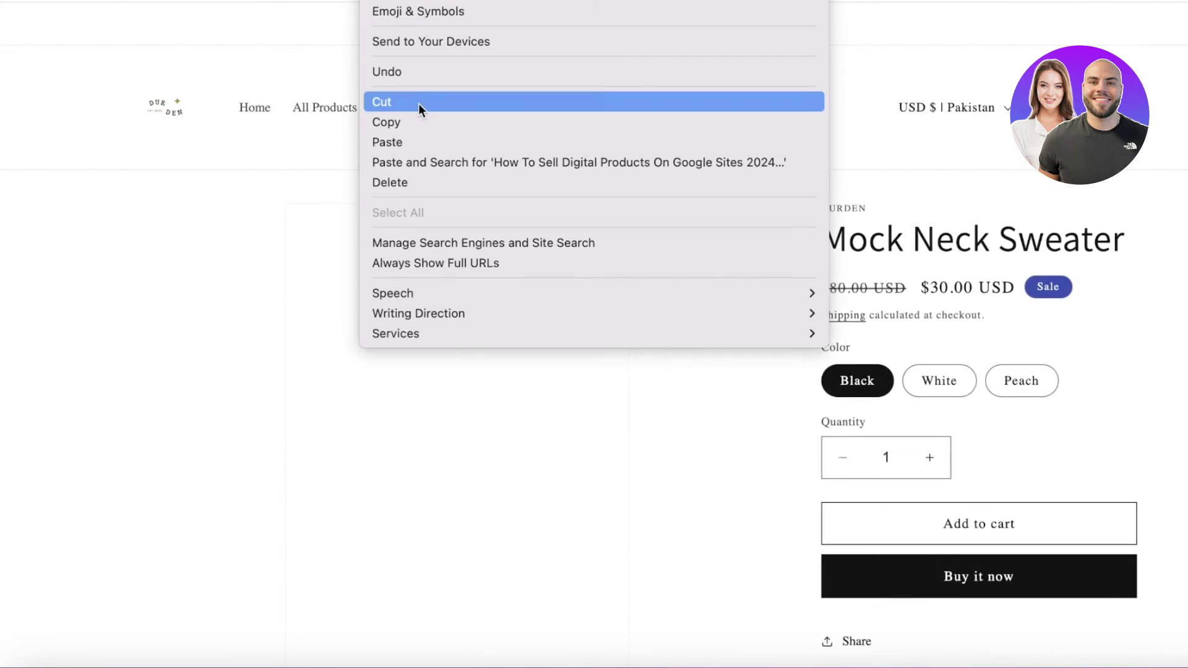
{"action": "left_click", "coordinate": [465, 115]}
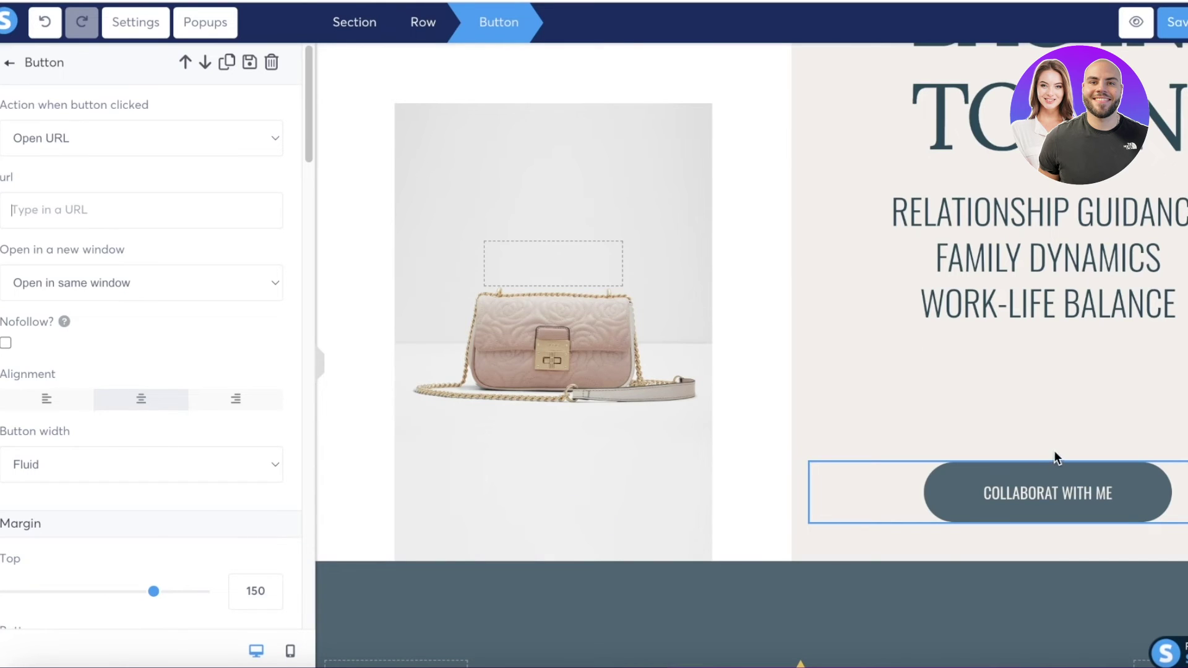
Paste the Mock Neck Sweater URL into the url field, keeping 'Open in same window'
{"action": "right_click", "coordinate": [117, 215]}
{"action": "left_click", "coordinate": [164, 345]}
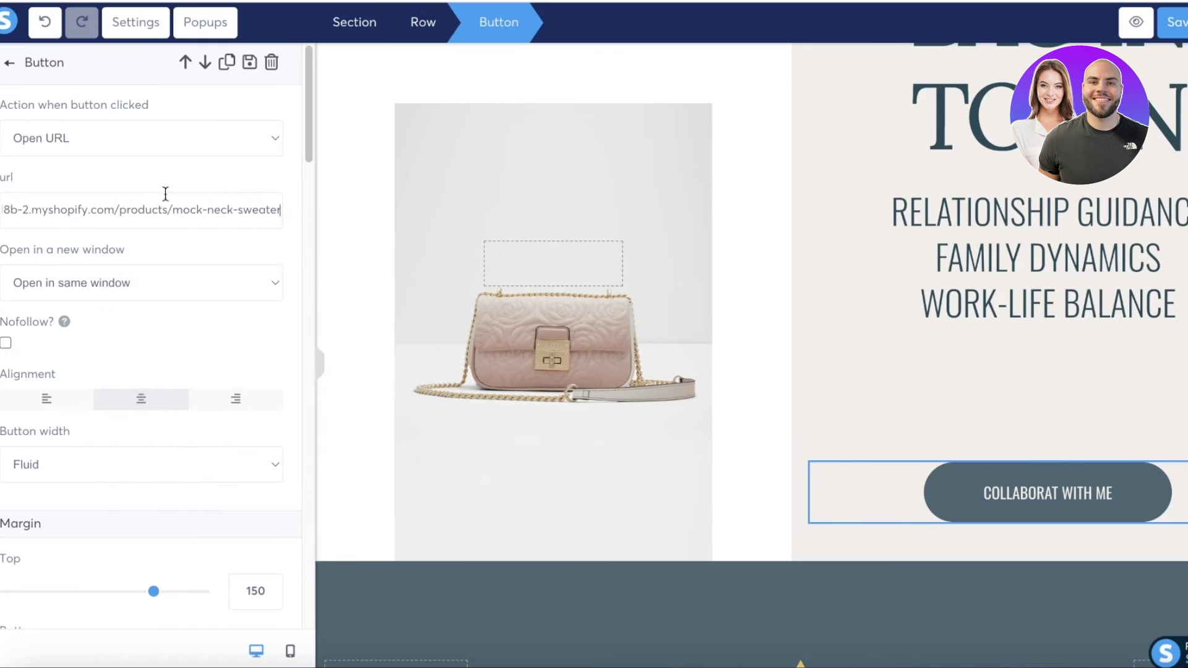
{"action": "left_click", "coordinate": [164, 293]}
{"action": "left_click", "coordinate": [156, 300]}
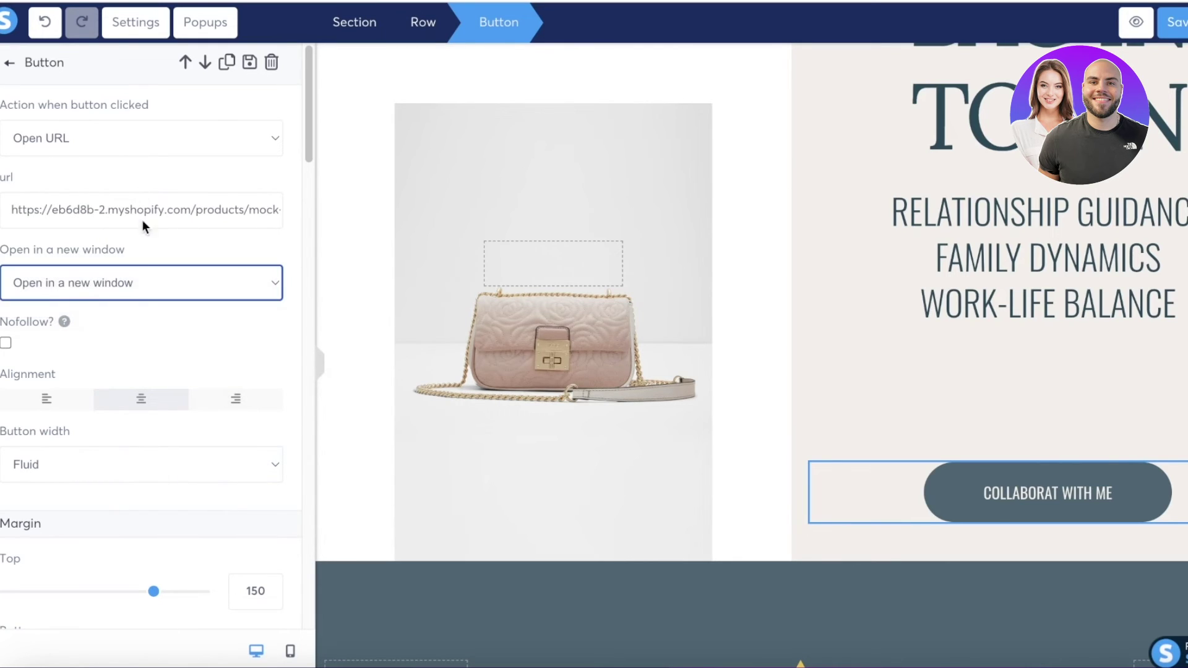
{"action": "left_click", "coordinate": [140, 283]}
{"action": "left_click", "coordinate": [122, 263]}
Keep Open URL as the click action and reselect the button
{"action": "scroll", "coordinate": [43, 365], "scroll_direction": "down", "scroll_amount": 2}
{"action": "scroll", "coordinate": [99, 205], "scroll_direction": "up", "scroll_amount": 2}
{"action": "left_click", "coordinate": [120, 139]}
{"action": "left_click", "coordinate": [119, 136]}
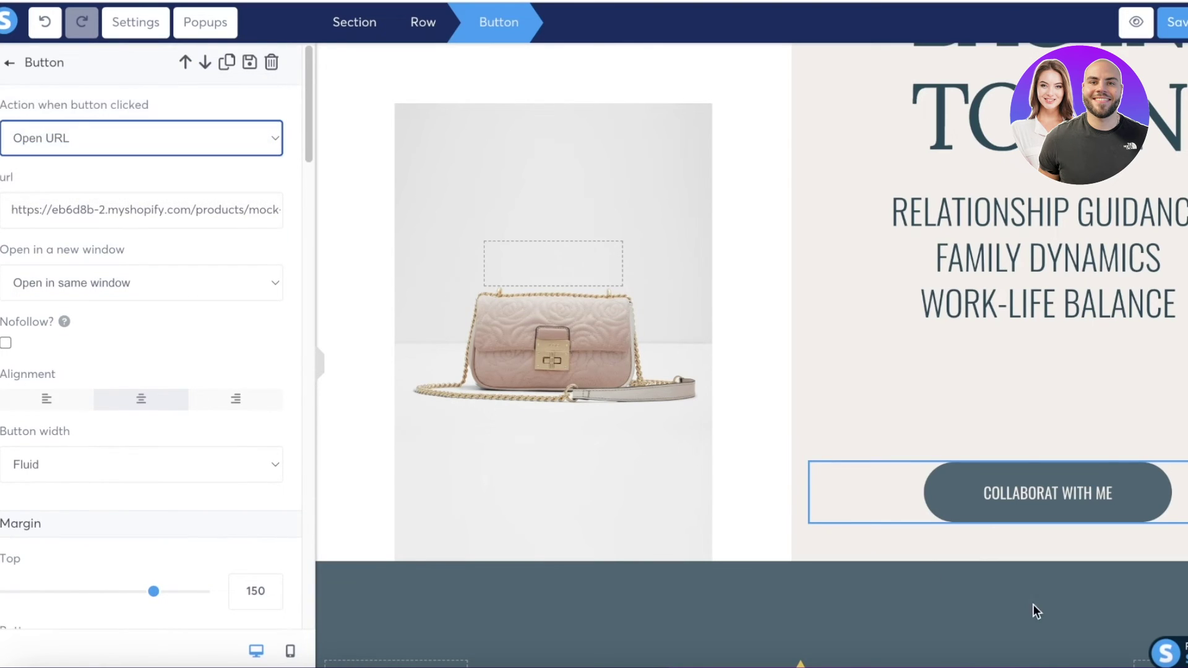
{"action": "left_click", "coordinate": [1032, 492]}
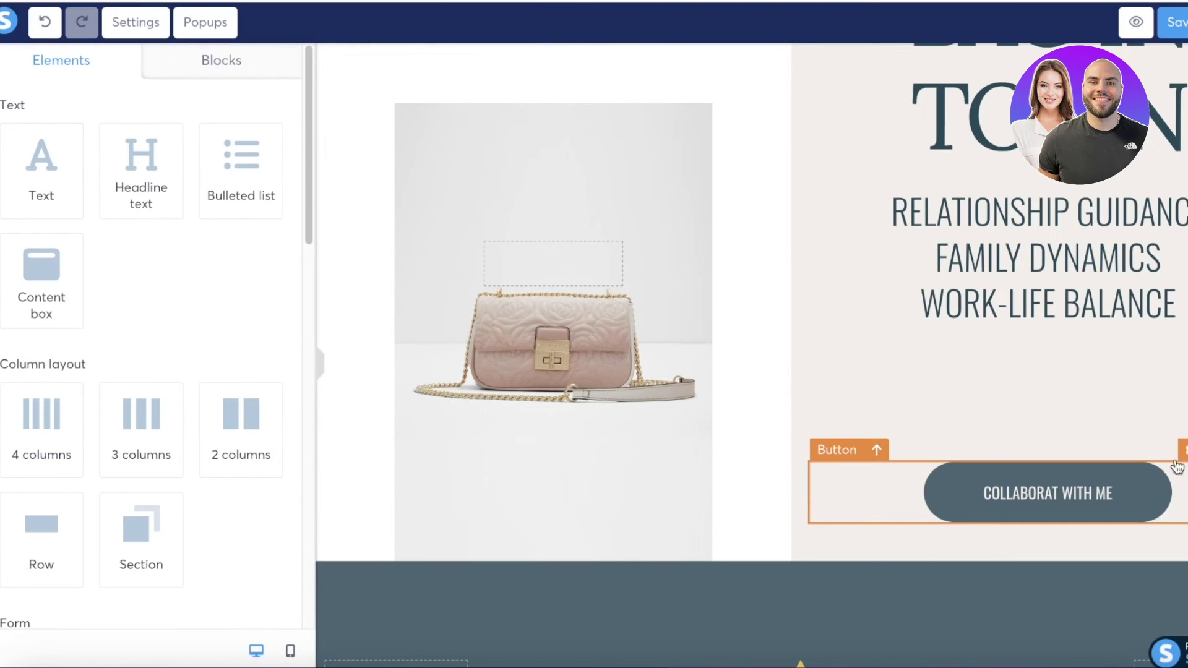
{"action": "left_click", "coordinate": [1091, 489]}
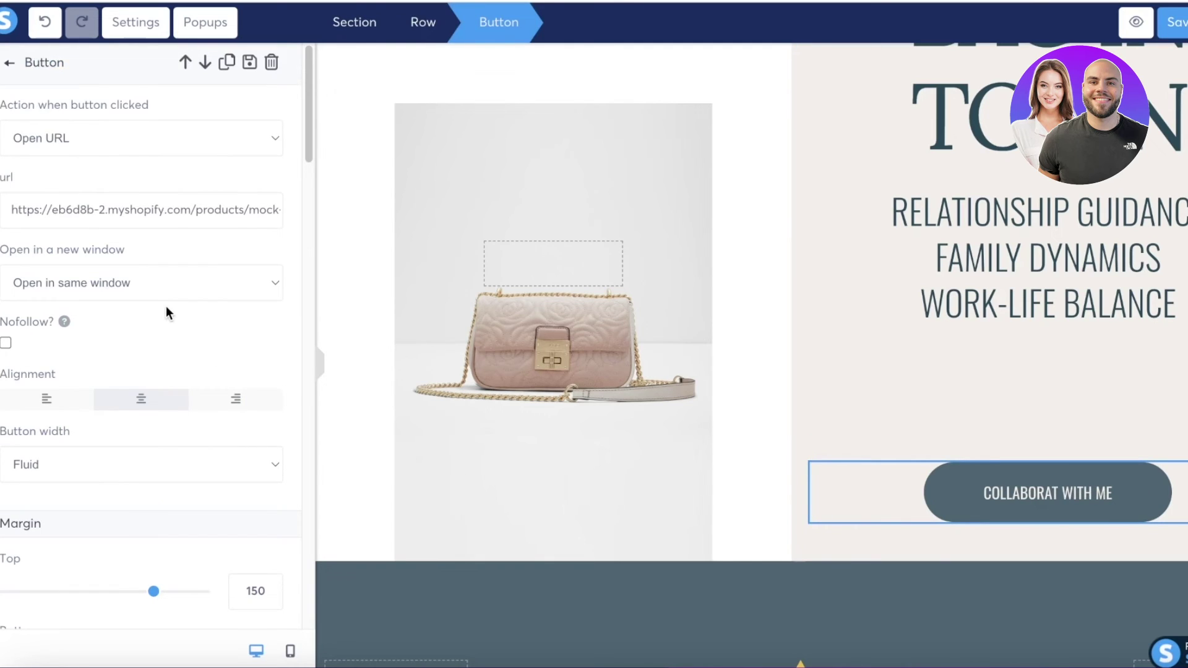
{"action": "scroll", "coordinate": [162, 284], "scroll_direction": "down", "scroll_amount": 10}
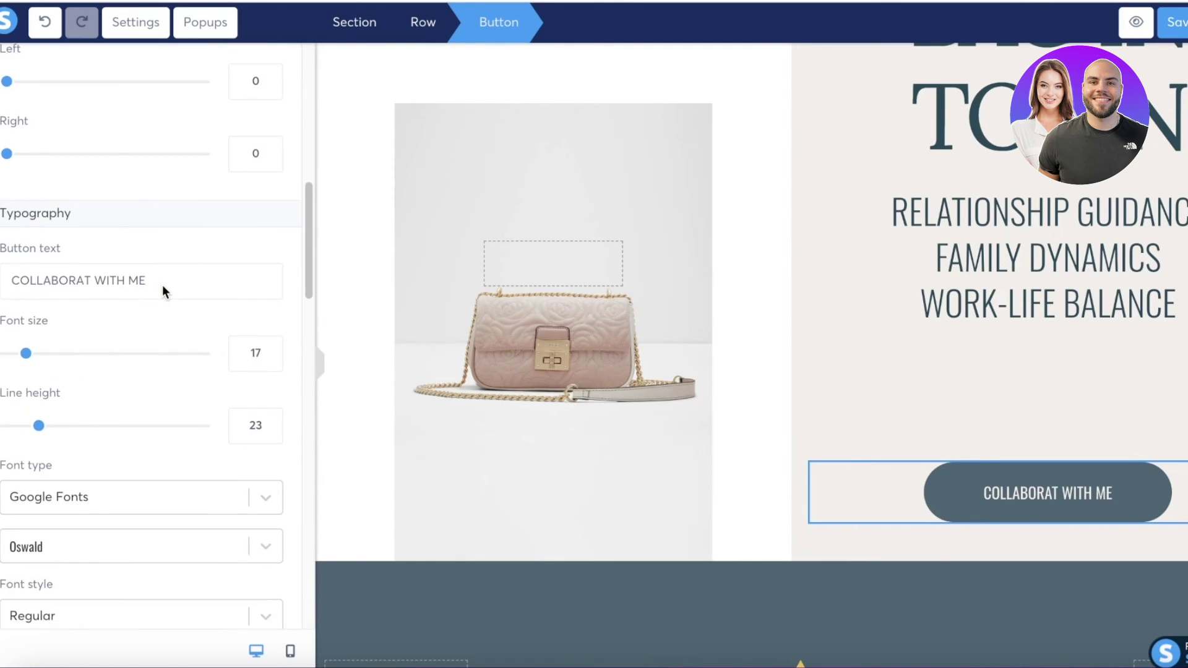
Relabel the button BUY NOW, save the changes and exit to the funnel step
{"action": "triple_click", "coordinate": [150, 242]}
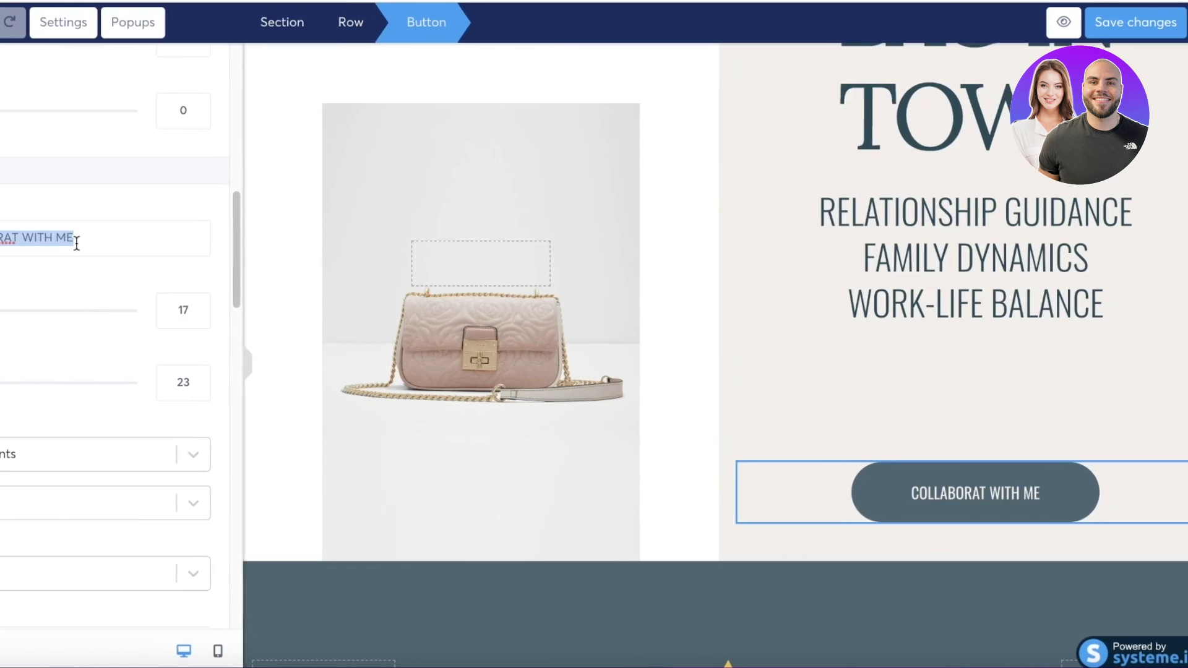
{"action": "key", "text": "BackSpace"}
{"action": "type", "text": "BUY NIW"}
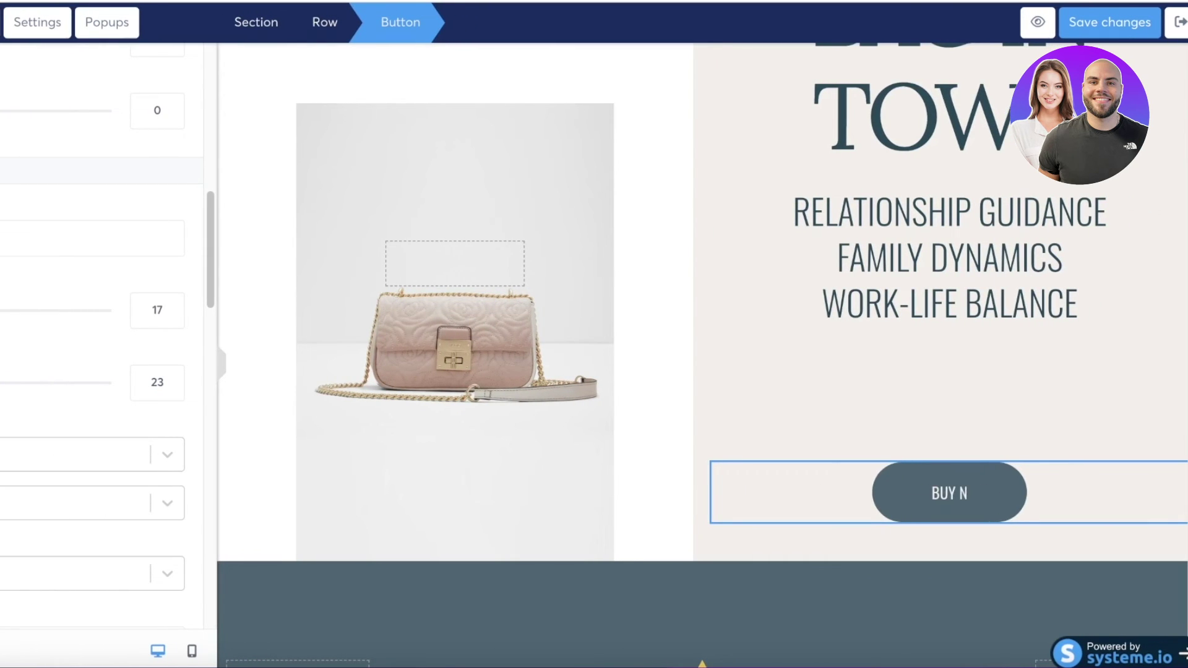
{"action": "key", "text": "BackSpace"}
{"action": "key", "text": "BackSpace"}
{"action": "type", "text": "OW"}
{"action": "left_click", "coordinate": [1086, 24]}
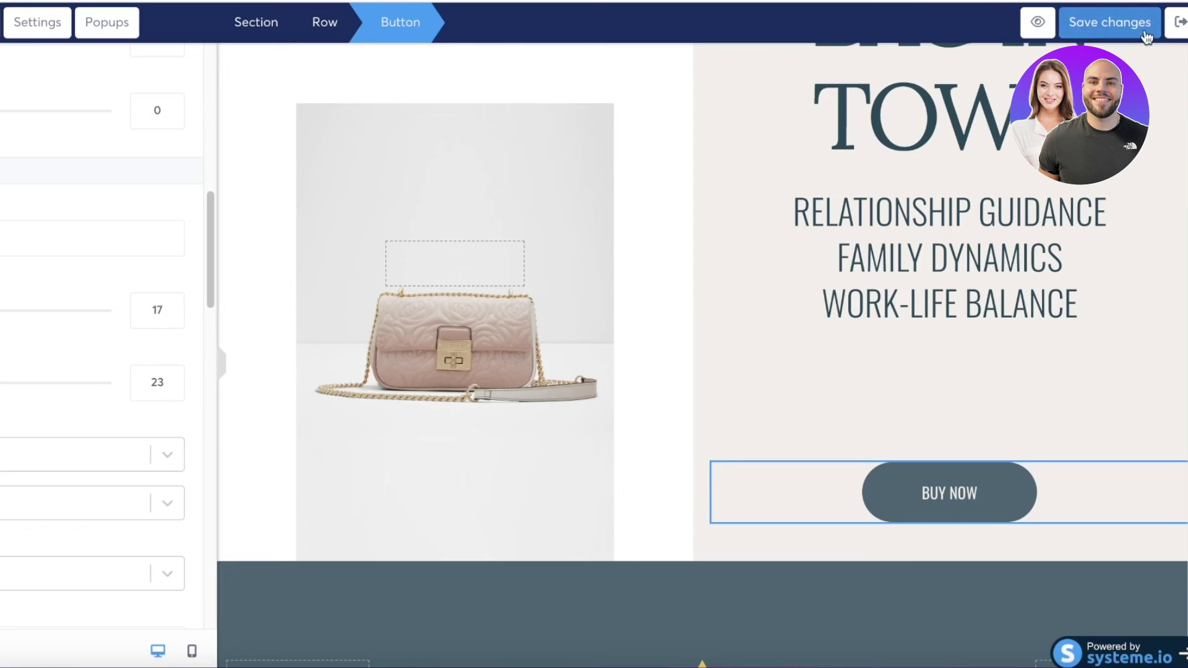
{"action": "left_click", "coordinate": [1179, 24]}
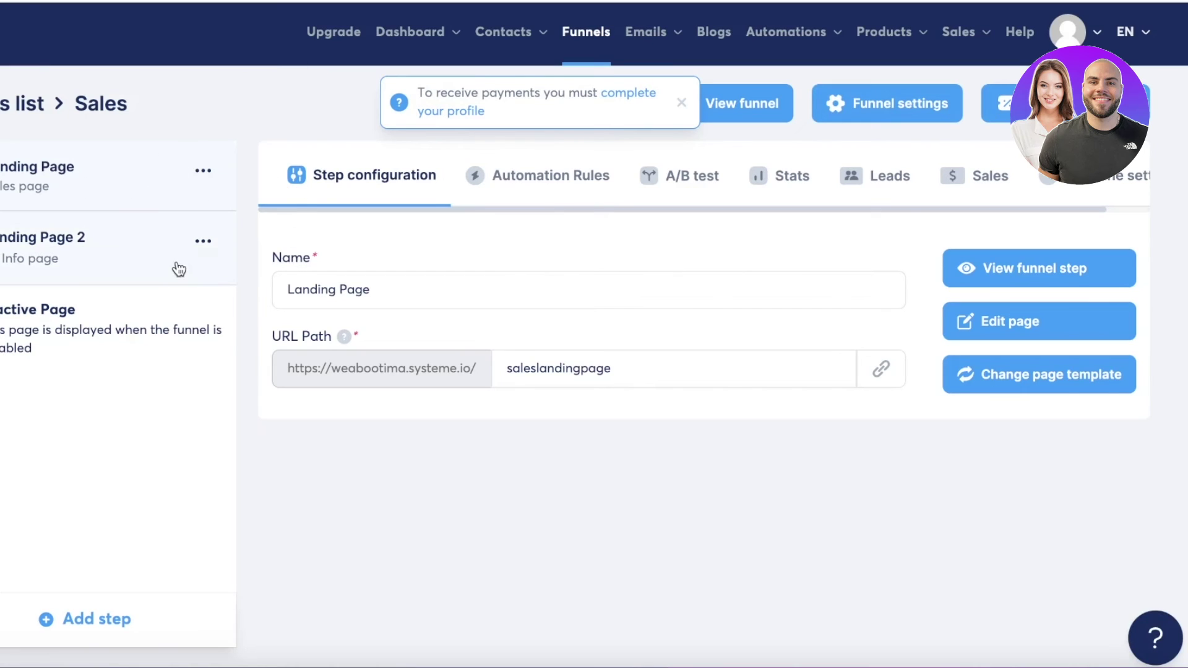
Remove the Landing Page 2 step from the Sales funnel
{"action": "left_click", "coordinate": [1016, 388]}
{"action": "mouse_move", "coordinate": [203, 240]}
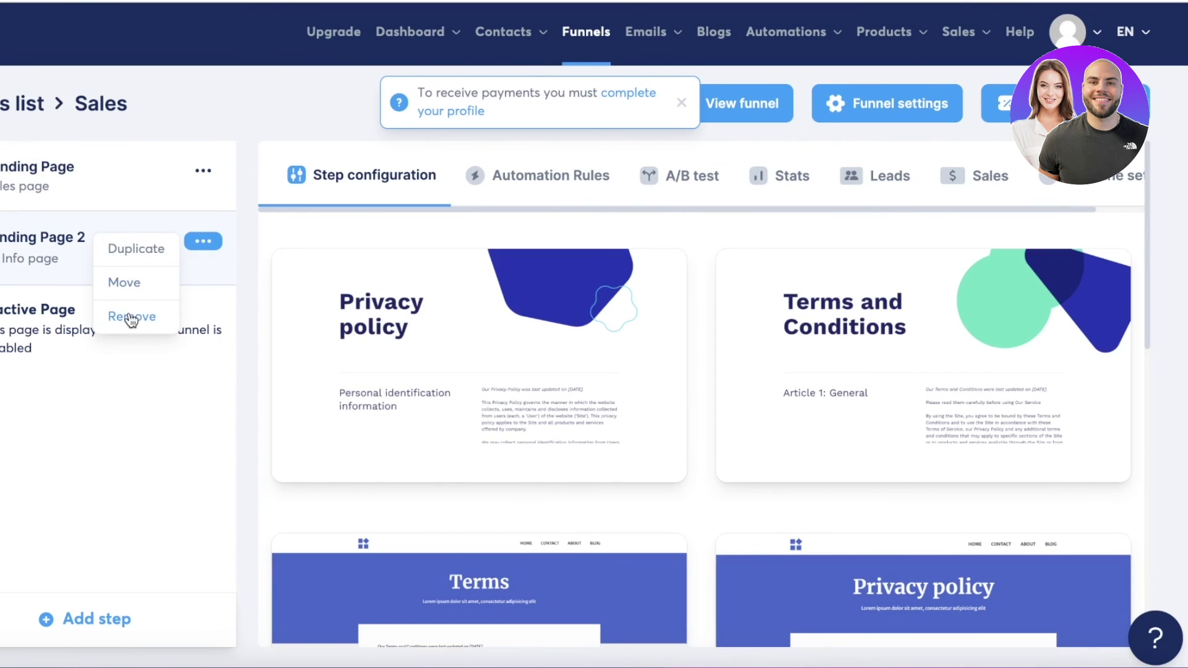
{"action": "left_click", "coordinate": [131, 318]}
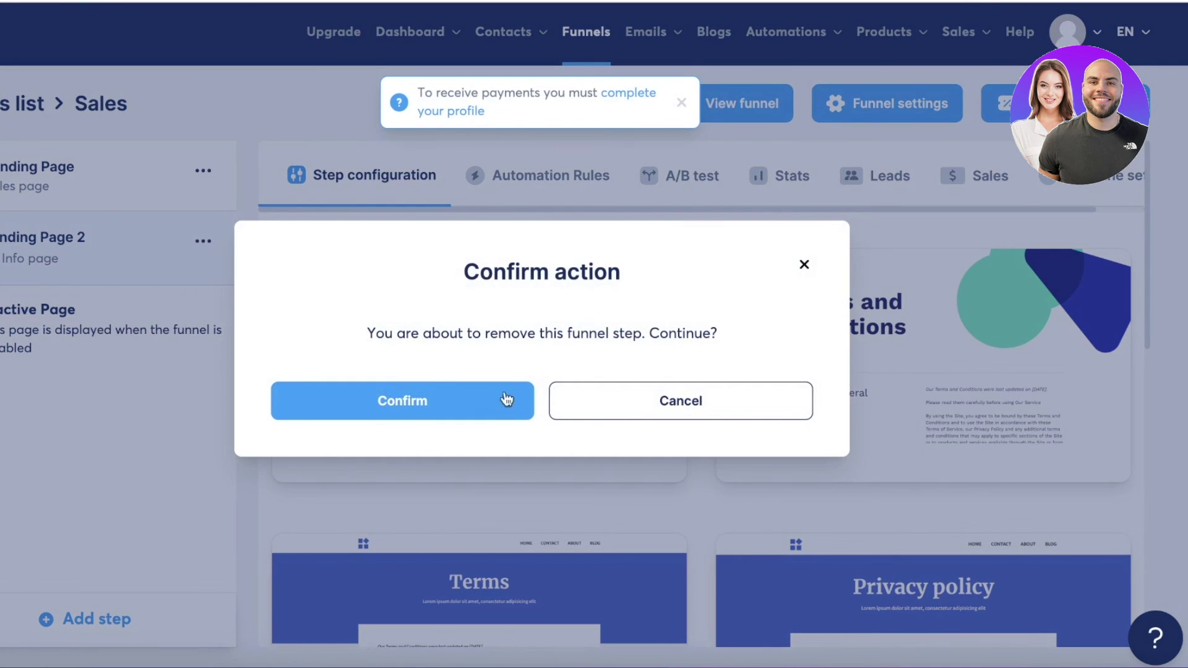
{"action": "left_click", "coordinate": [406, 396]}
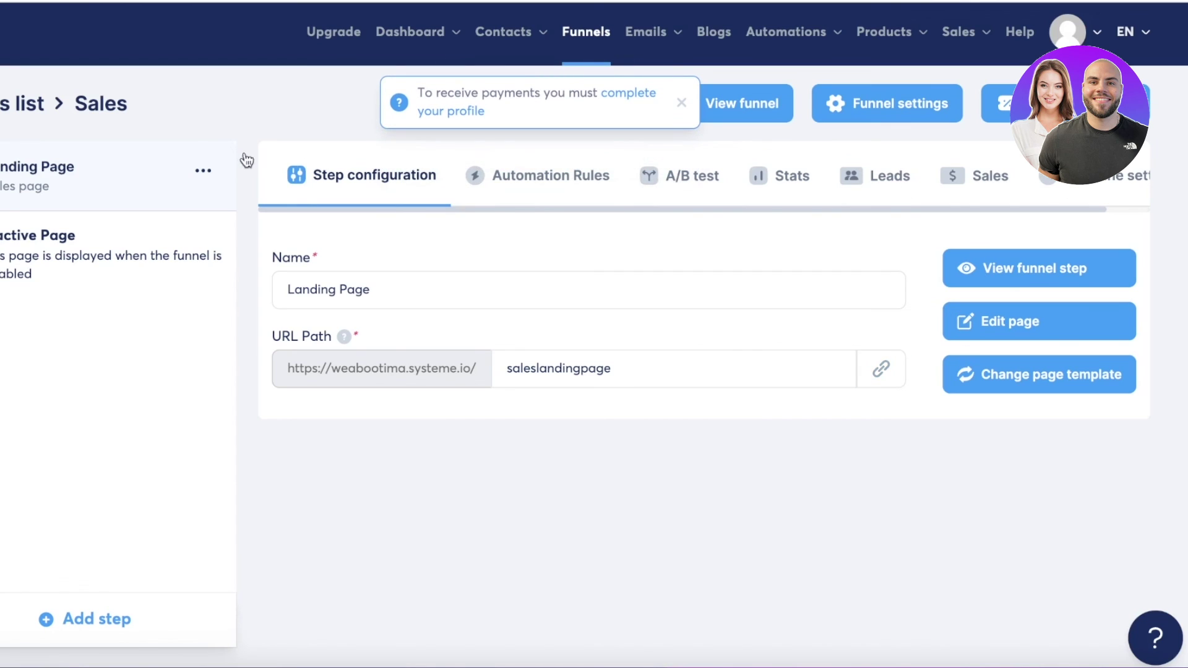
View the live landing page and copy its URL
{"action": "left_click", "coordinate": [979, 265]}
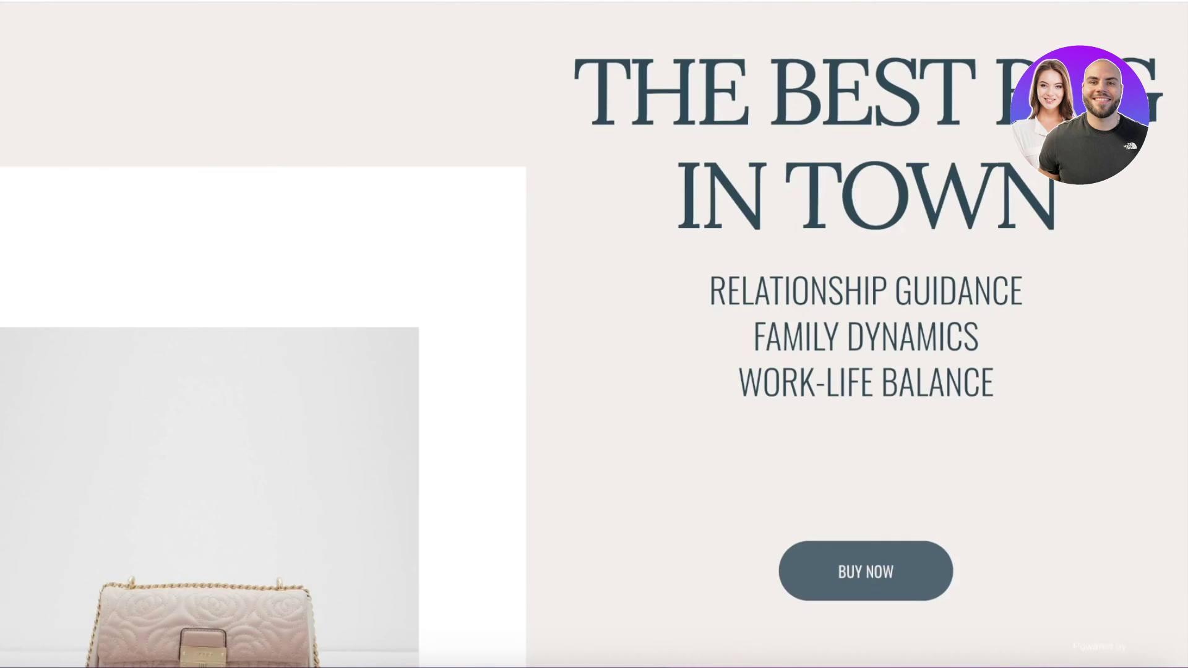
{"action": "right_click", "coordinate": [375, 1]}
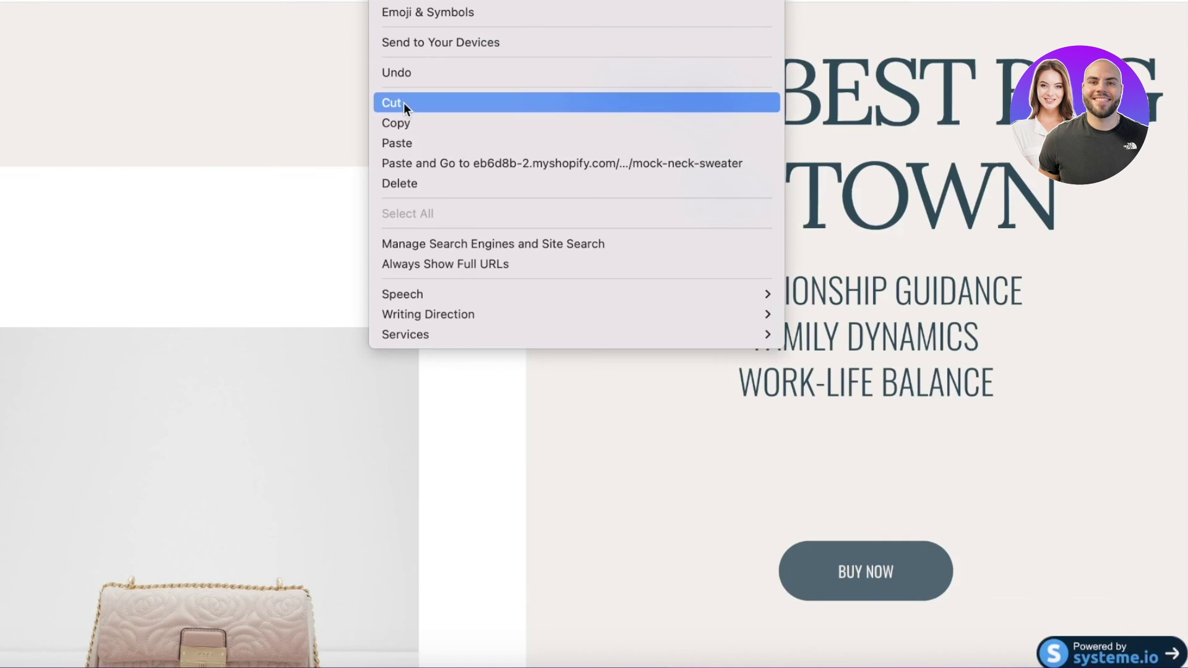
{"action": "left_click", "coordinate": [400, 124]}
{"action": "scroll", "coordinate": [689, 133], "scroll_direction": "down", "scroll_amount": 20}
{"action": "scroll", "coordinate": [675, 143], "scroll_direction": "up", "scroll_amount": 20}
{"action": "scroll", "coordinate": [676, 143], "scroll_direction": "down", "scroll_amount": 20}
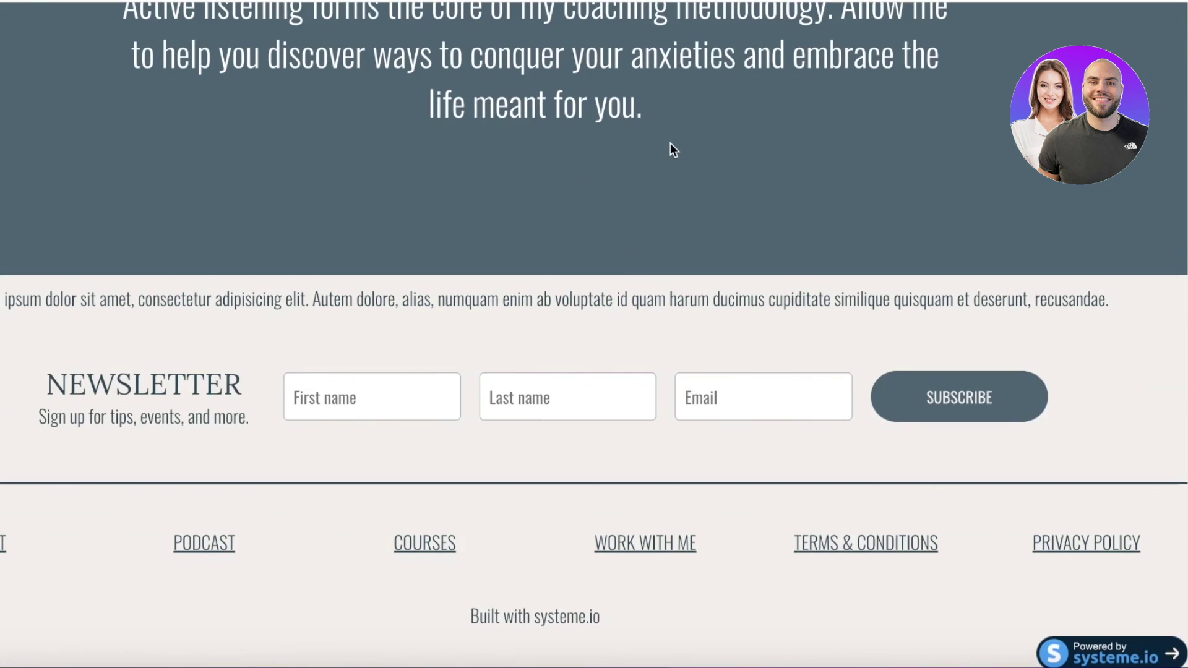